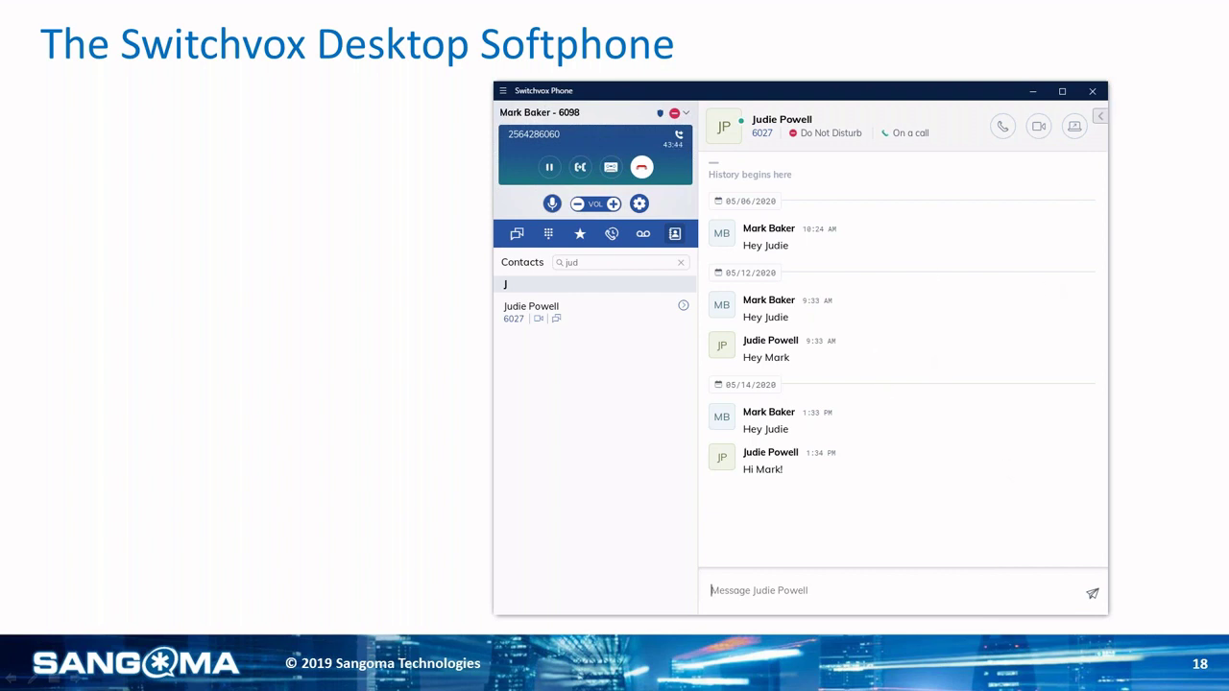
Step: Collapse the softphone chat pane and keep the presence status at Do Not Disturb
click(1101, 115)
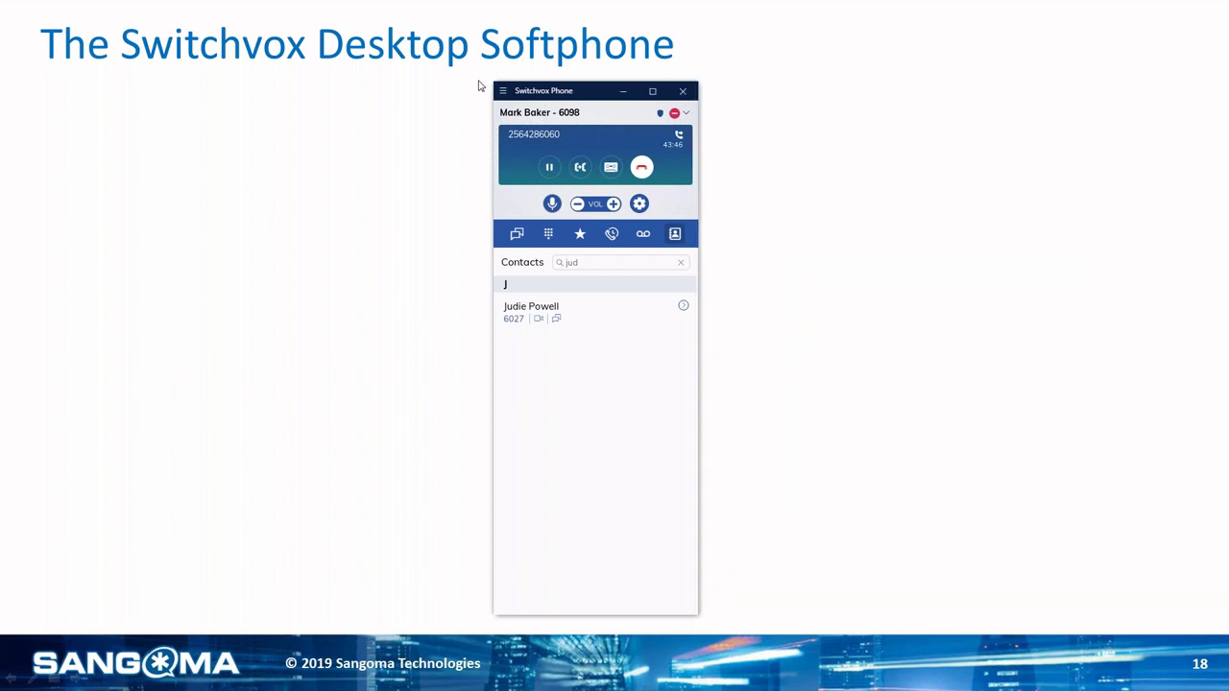
click(675, 113)
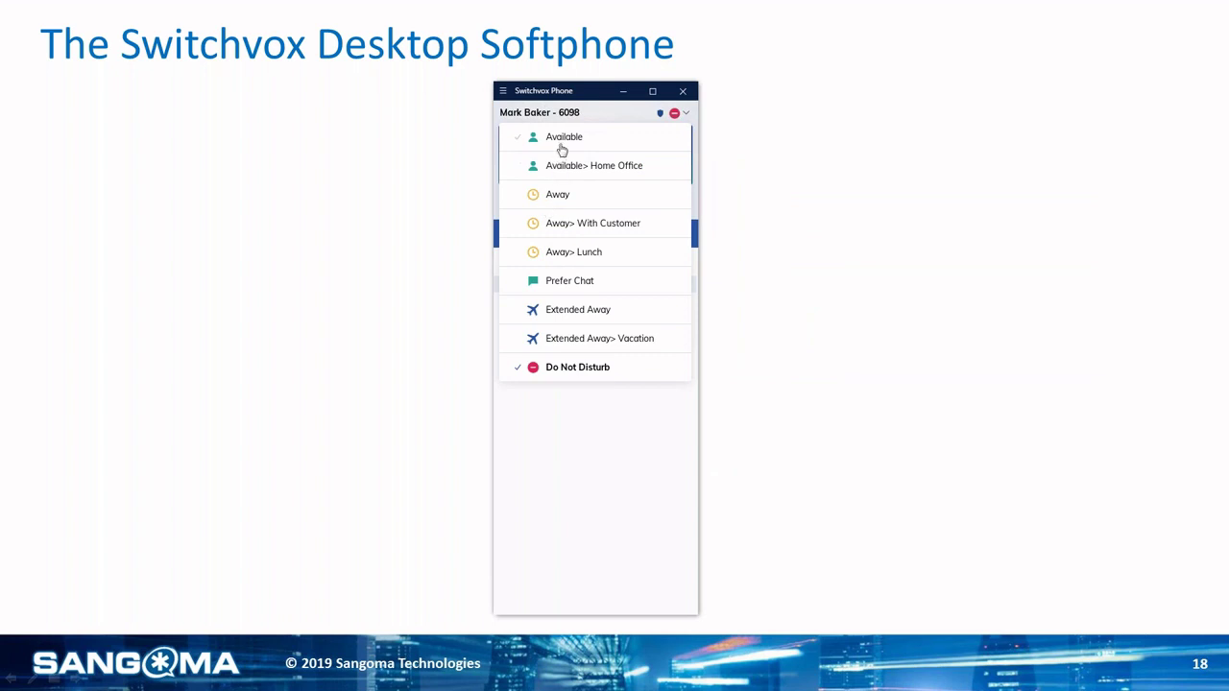
click(582, 371)
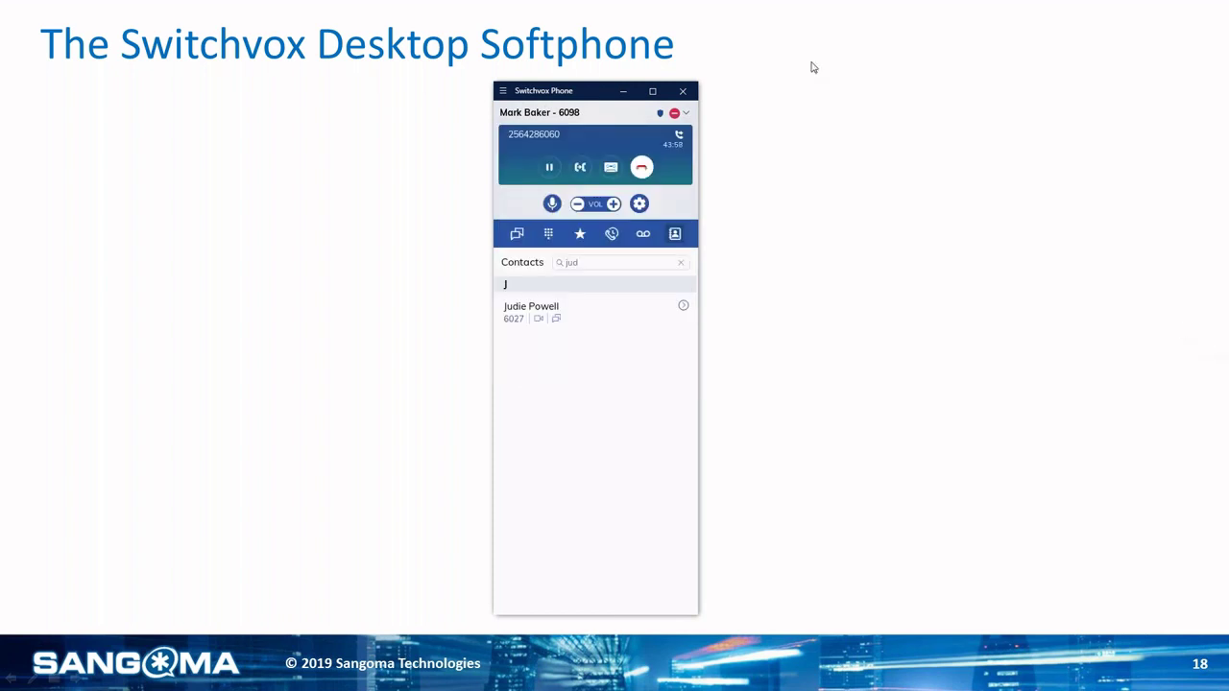
Step: Minimize the softphone, advance to the Switchboard slide, and end the slide show
click(623, 91)
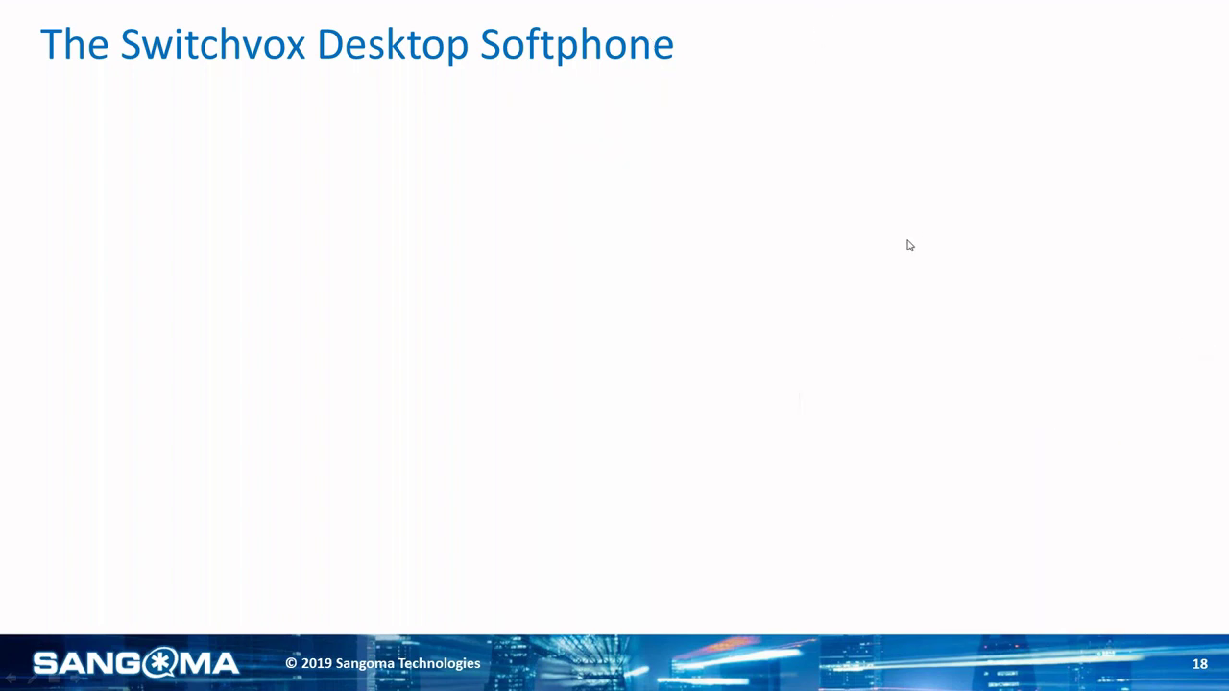
click(999, 314)
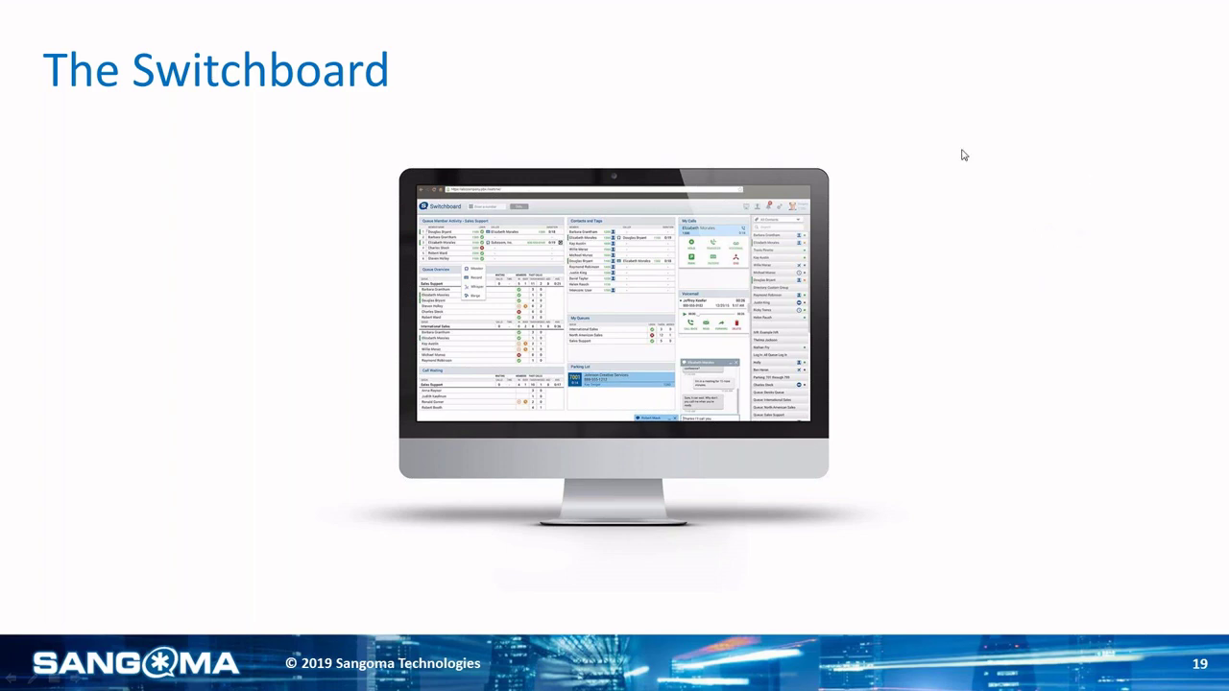
key(Right)
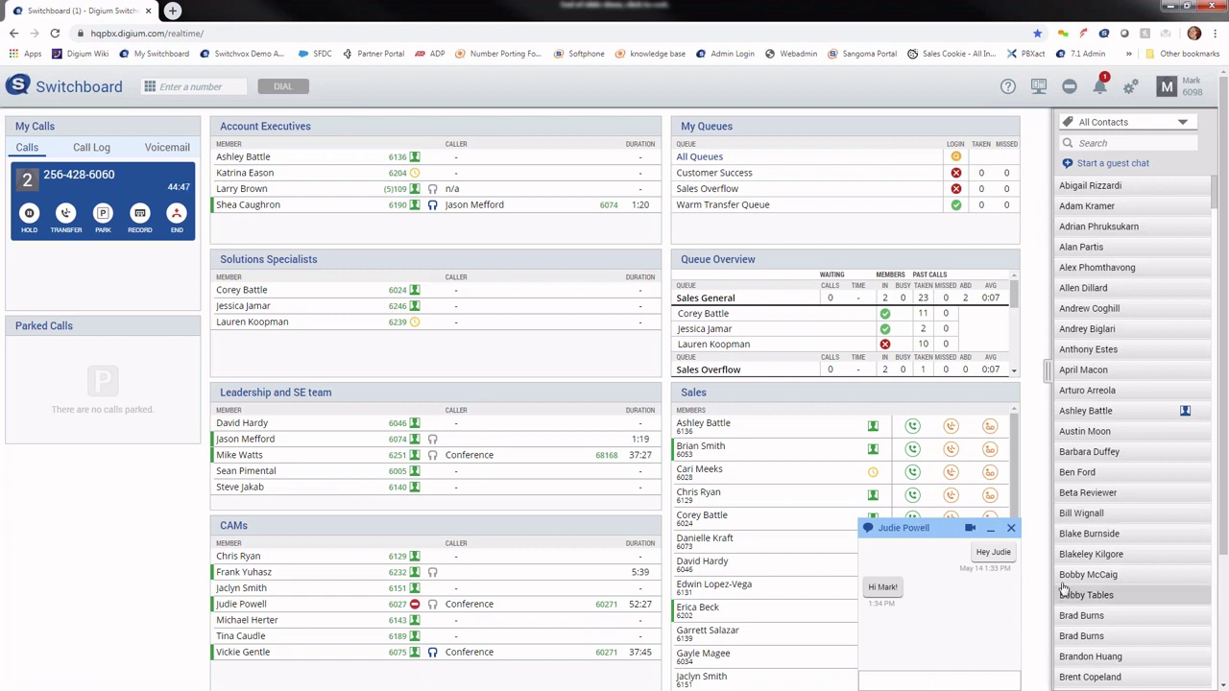
Step: Minimize the chat into a bottom bar, show the call's Monitor/Record/Whisper/Barge options, and open the layout options
click(990, 529)
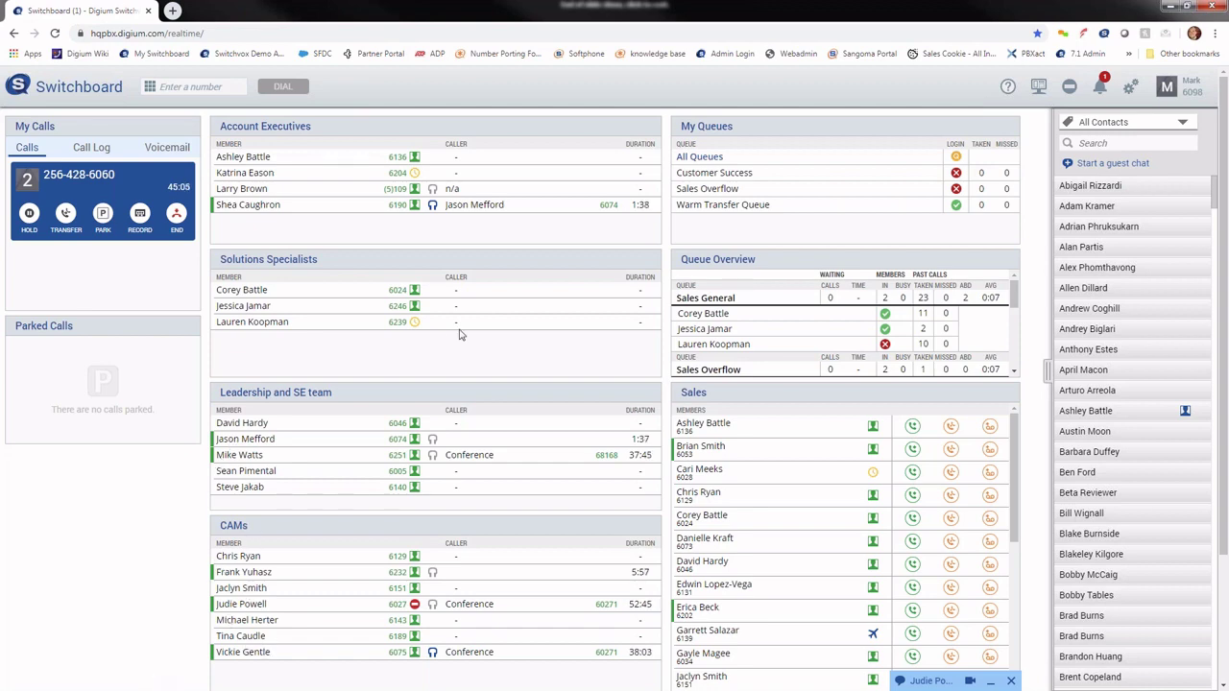
scroll(567, 550, down, 3)
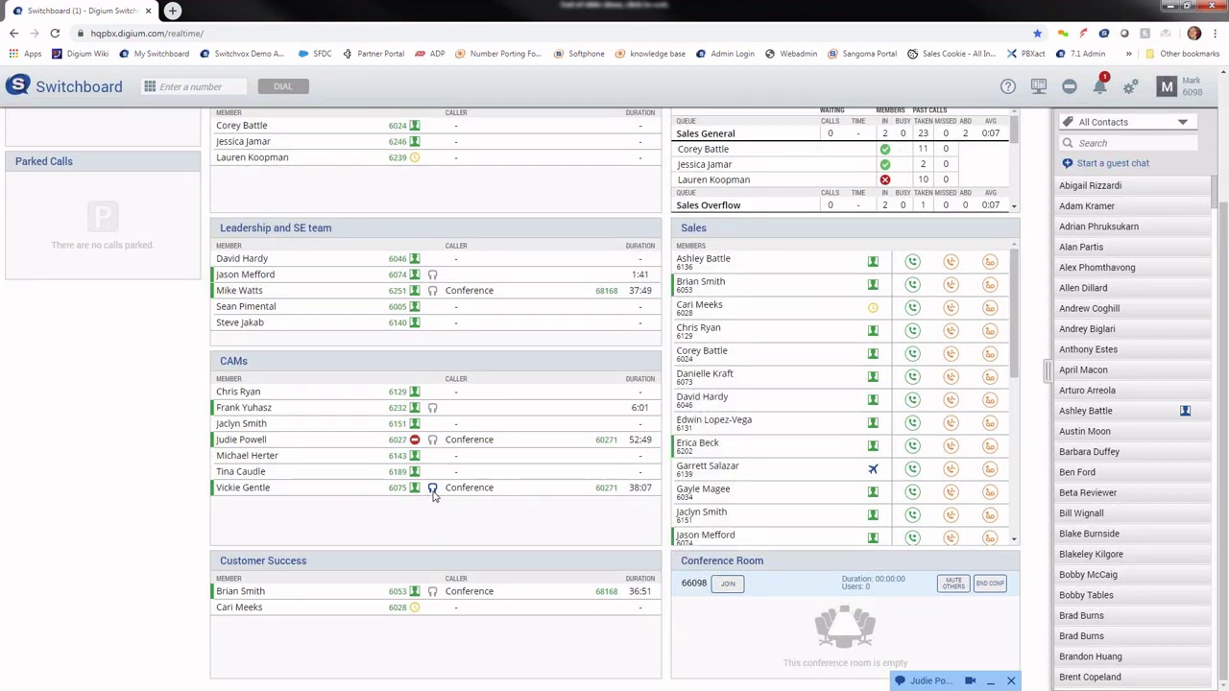
click(434, 489)
scroll(1031, 340, up, 2)
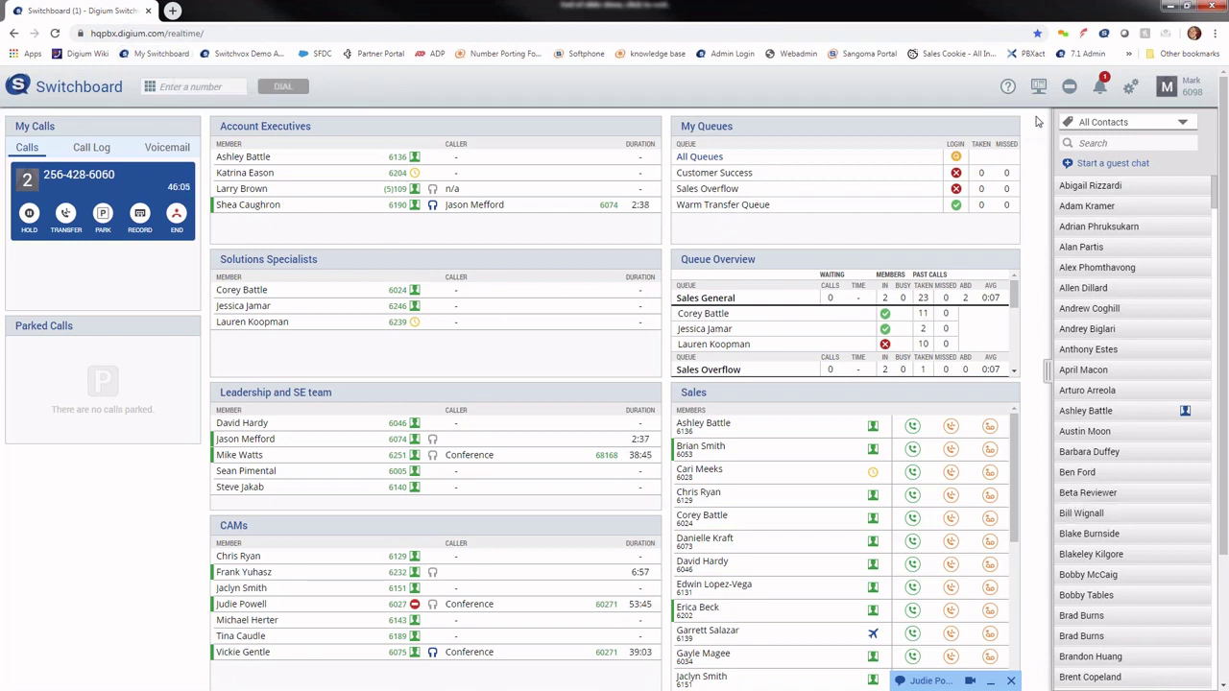
click(1041, 96)
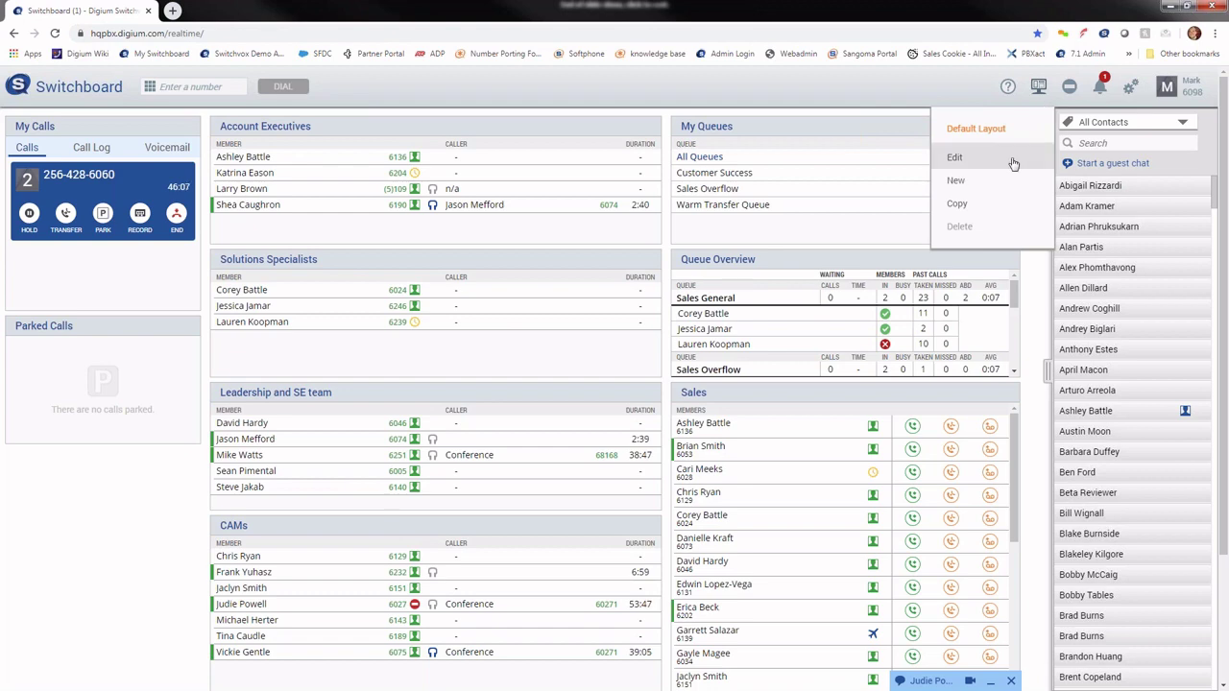
click(1014, 164)
drag(657, 373, 605, 399)
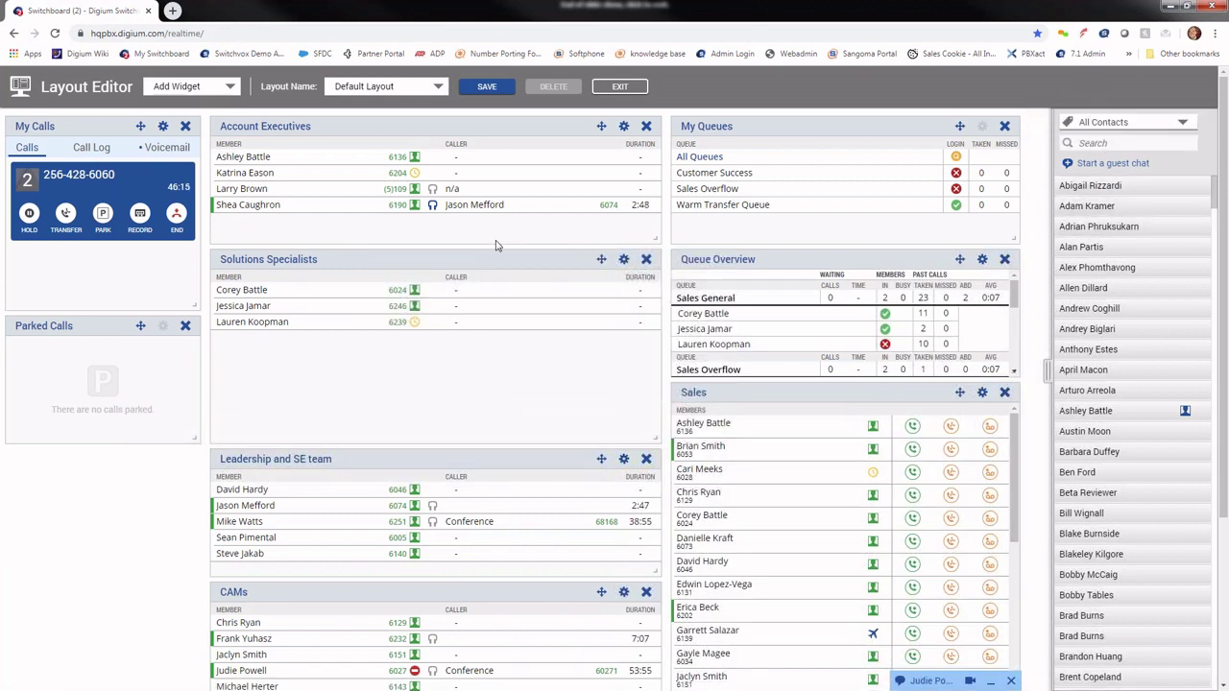
drag(488, 253, 485, 281)
drag(764, 392, 298, 126)
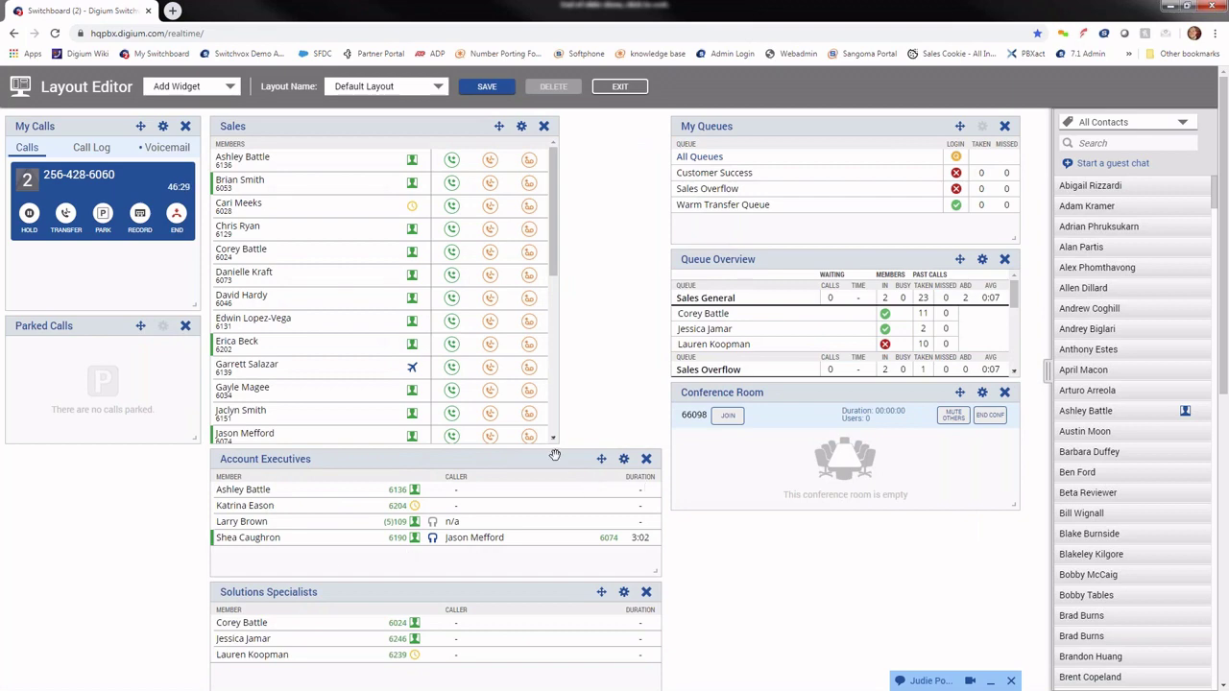
drag(555, 454, 708, 637)
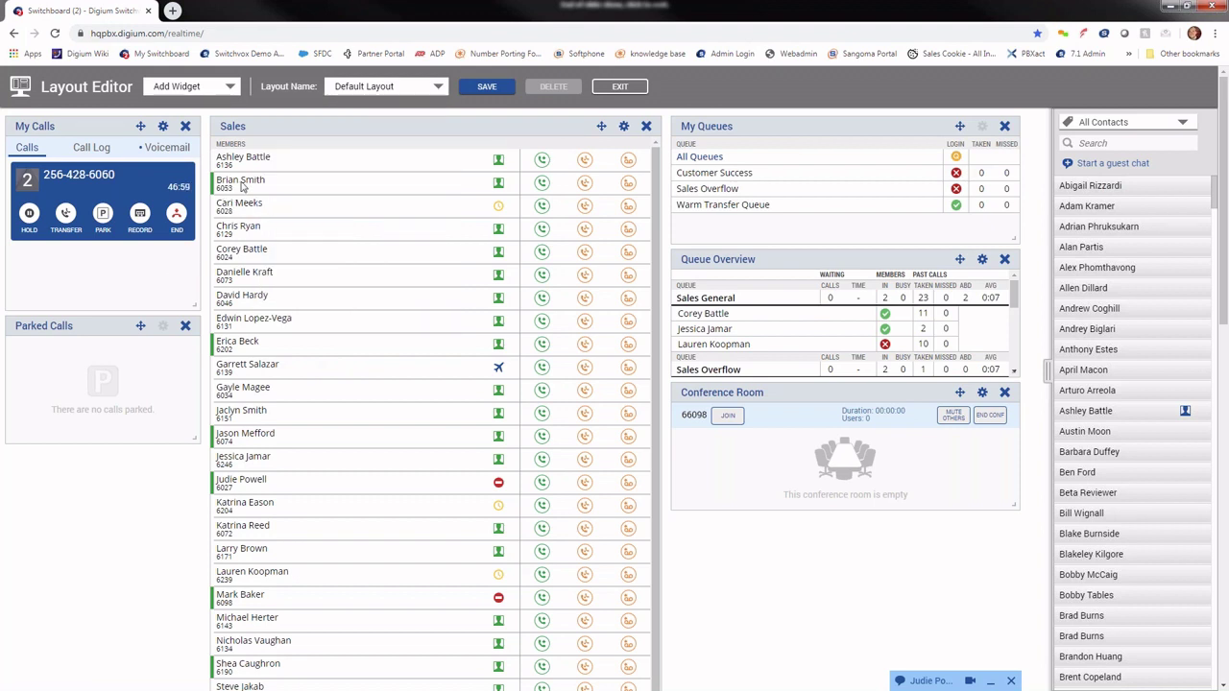
mouse_move(242, 187)
mouse_move(750, 189)
mouse_move(1015, 300)
mouse_down()
mouse_move(1026, 365)
mouse_move(1010, 299)
mouse_up()
click(957, 189)
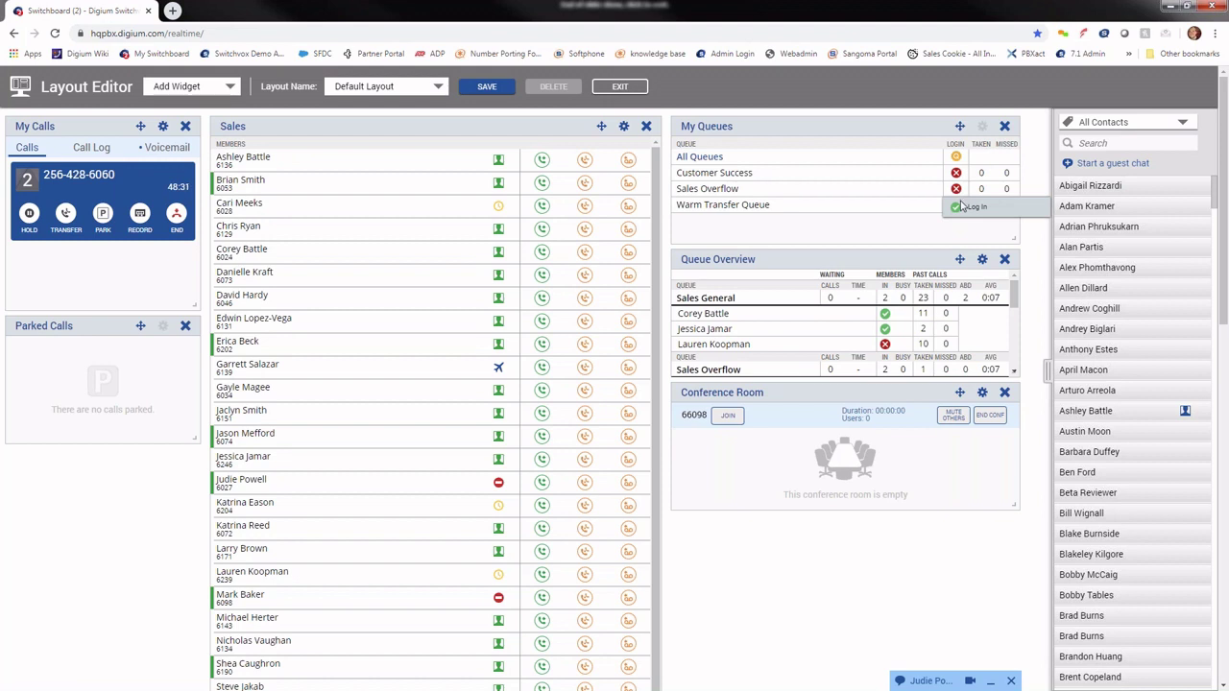
click(968, 207)
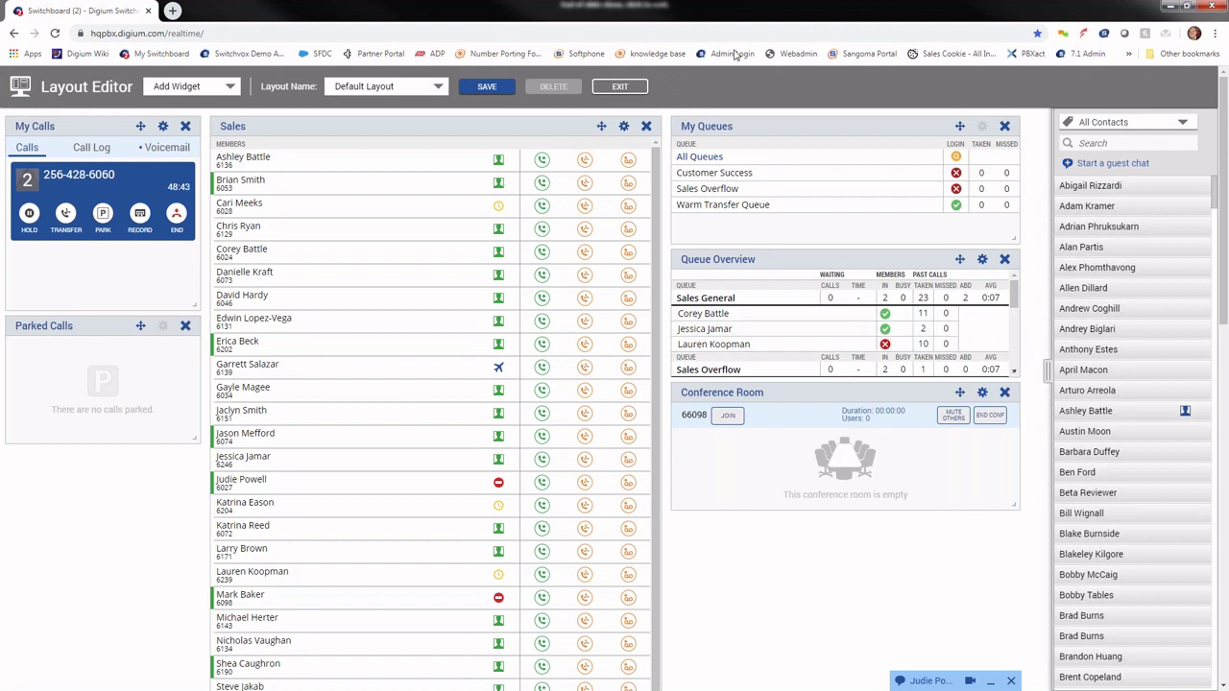
click(624, 89)
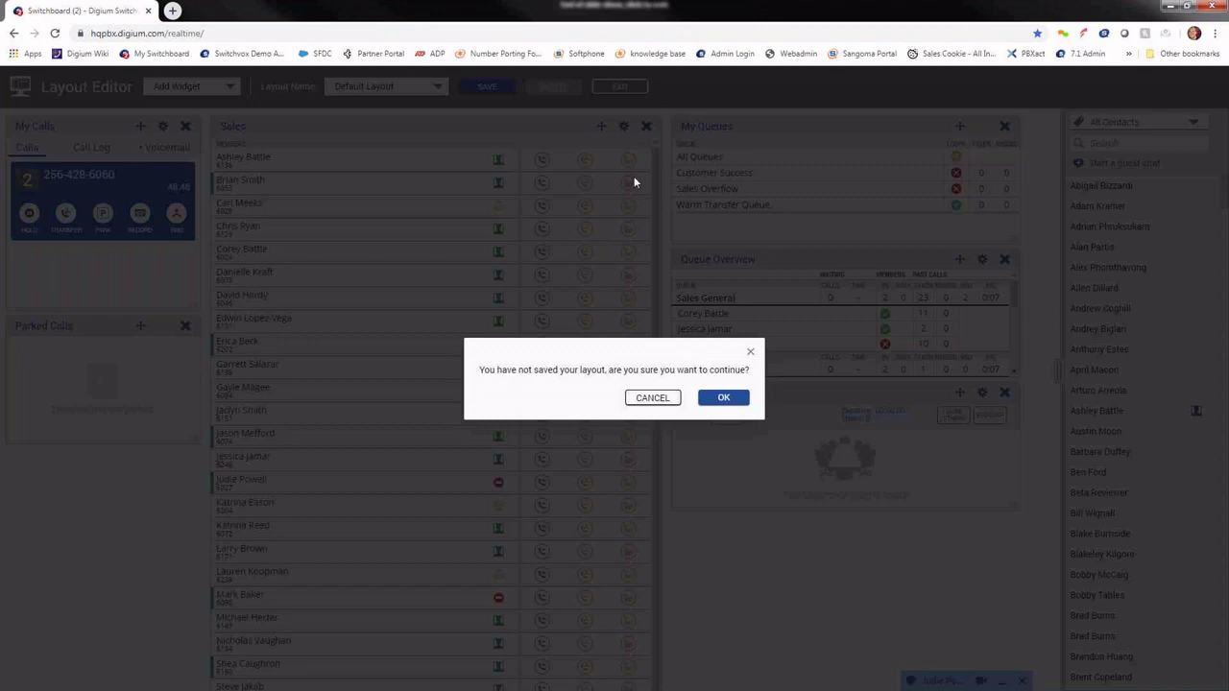
click(723, 397)
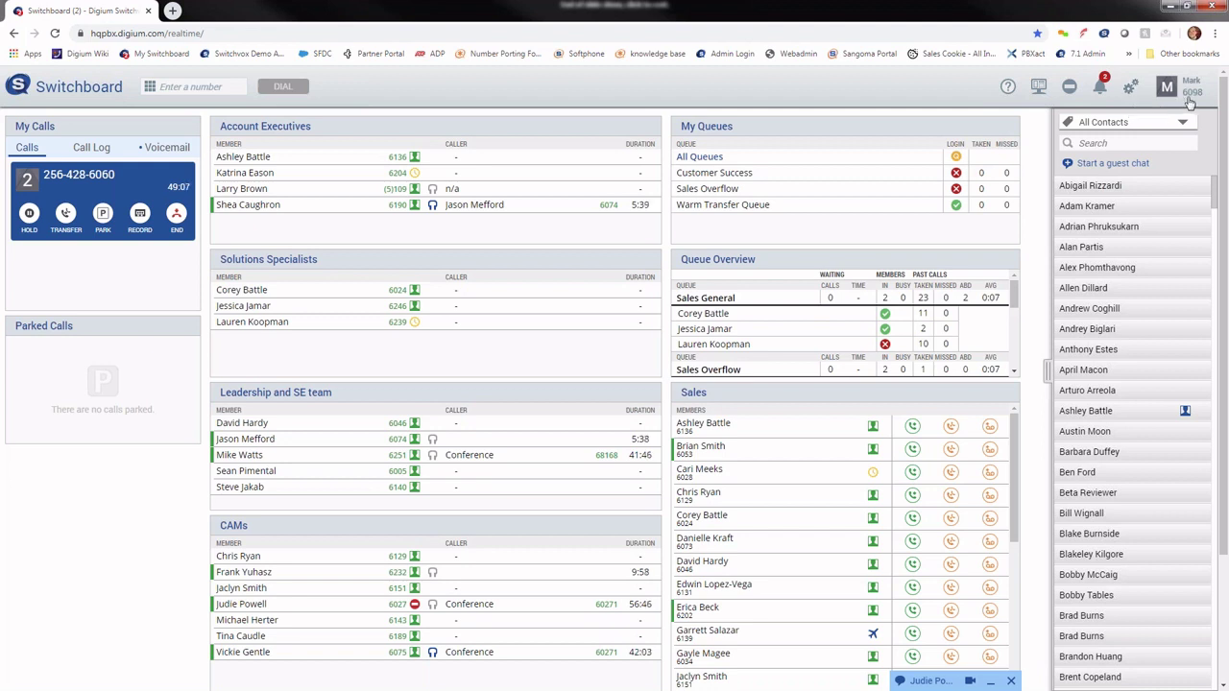
Step: Set Make Calls With to Desktop SoftPhone in Switchboard settings and save
click(1133, 88)
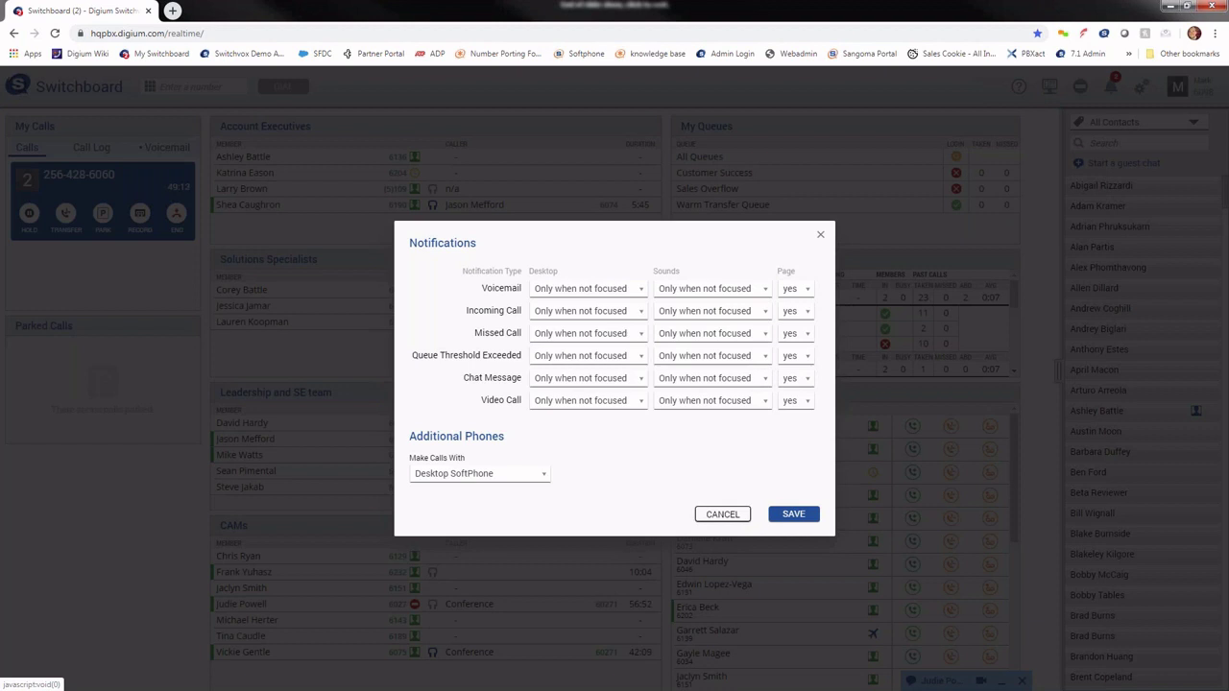
click(478, 473)
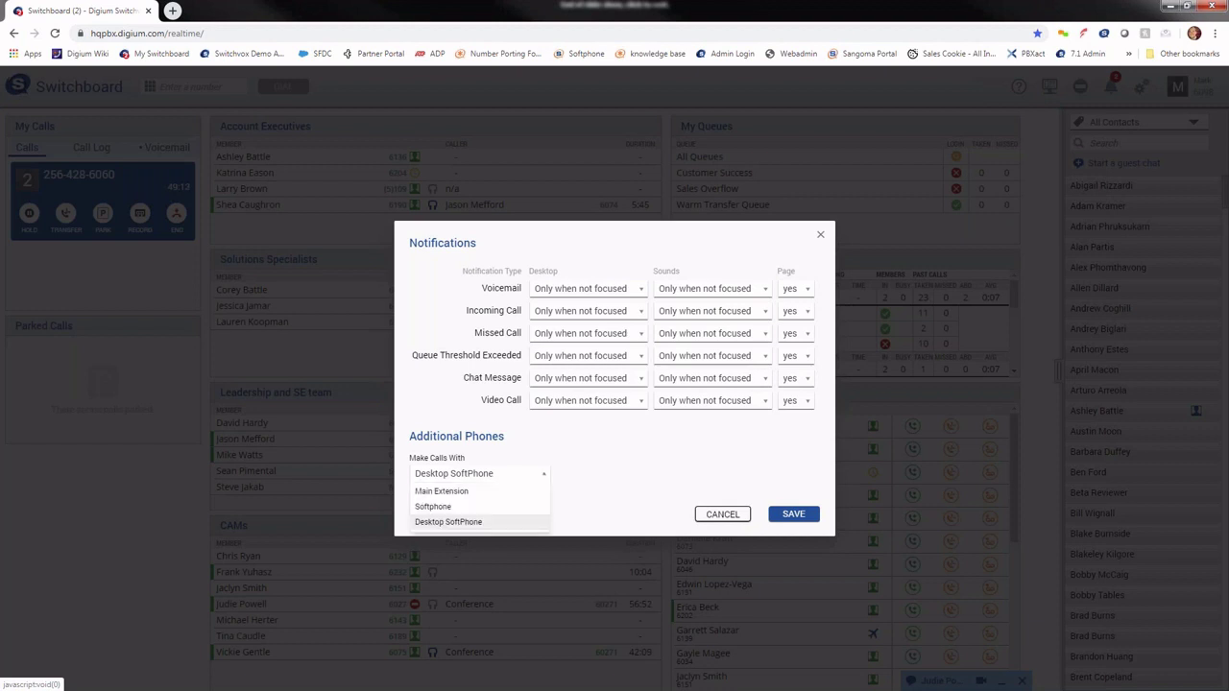
click(456, 525)
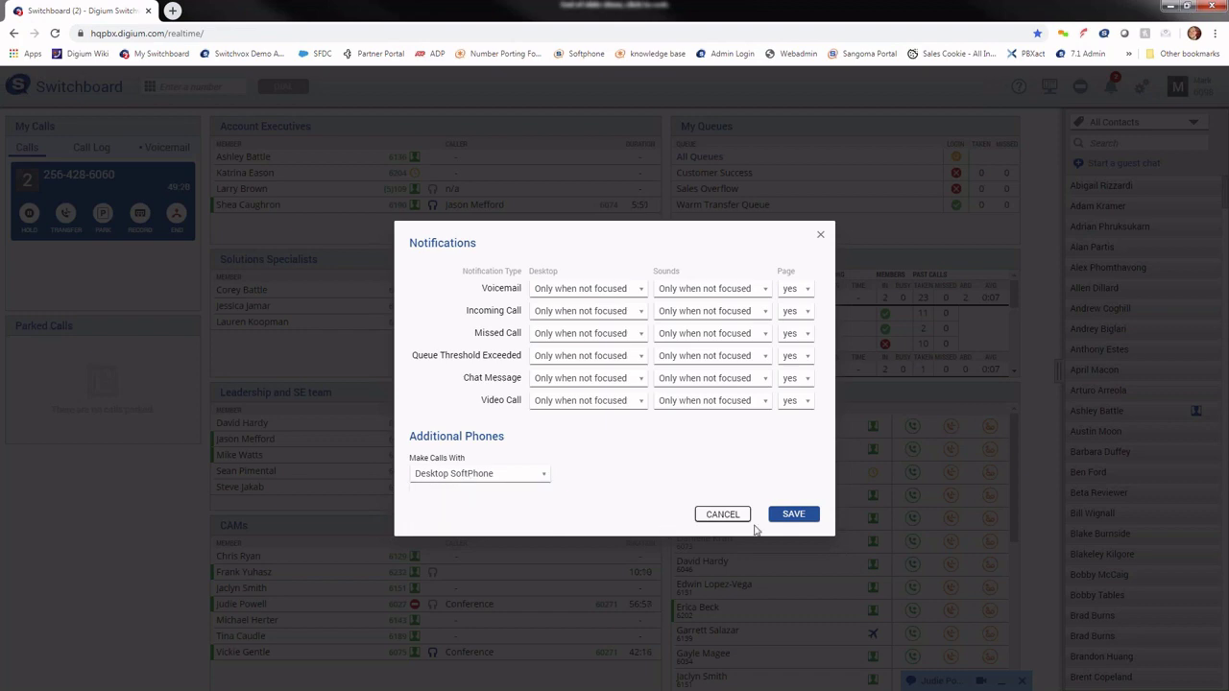
click(803, 516)
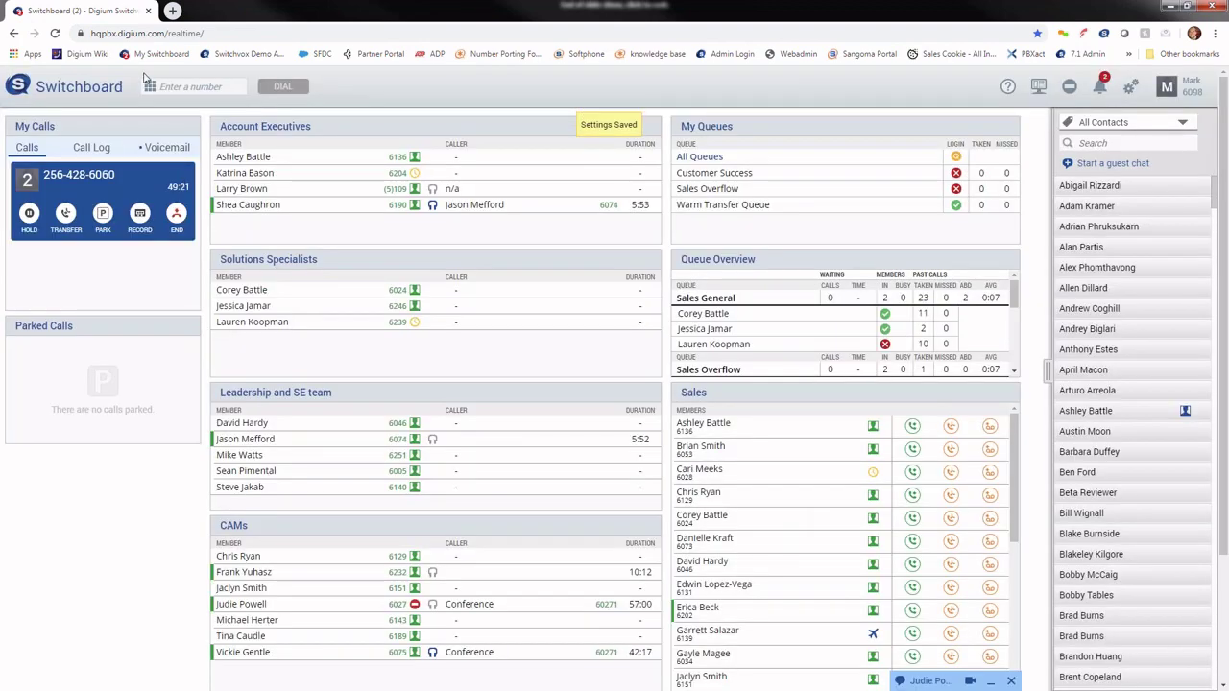
click(190, 88)
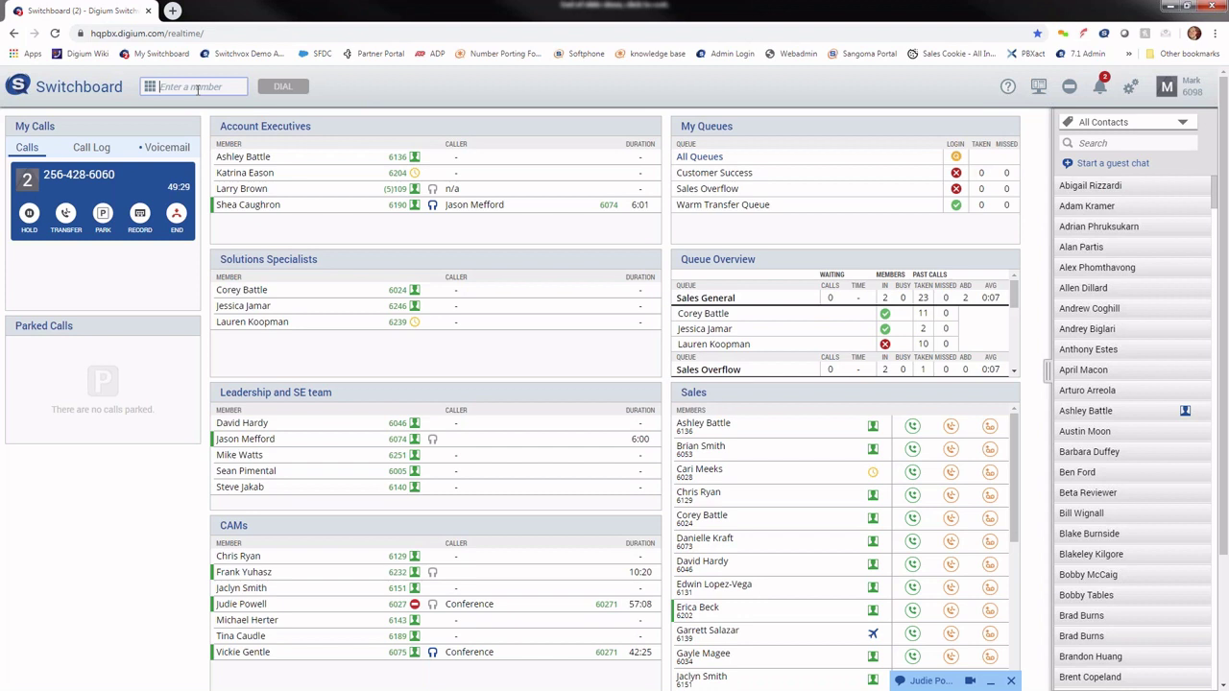
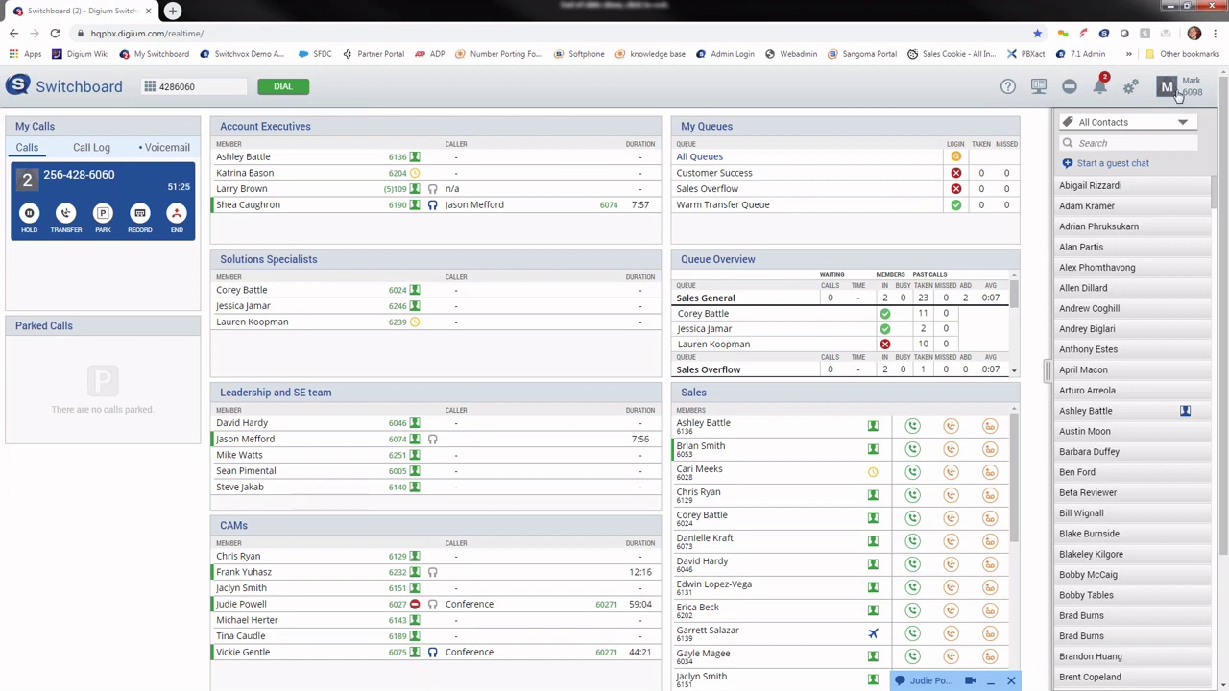
Step: Go to Switchvox Home and open Voicemail / Fax > Voicemail Options
click(1174, 92)
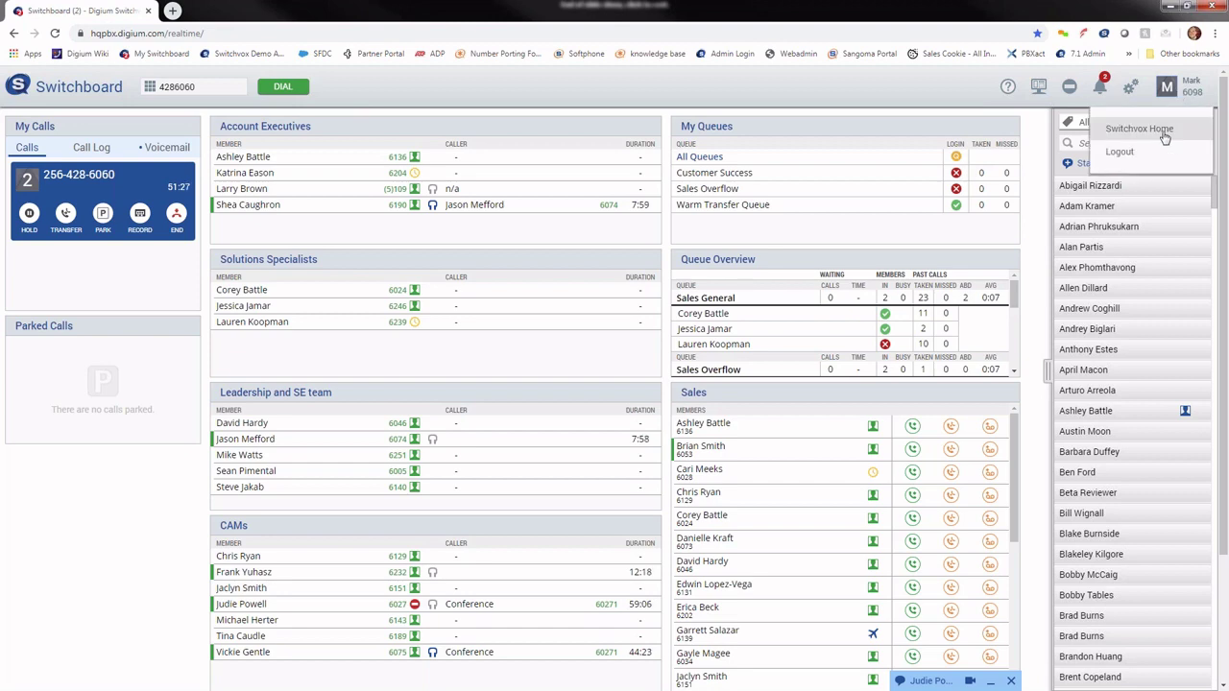
click(1167, 131)
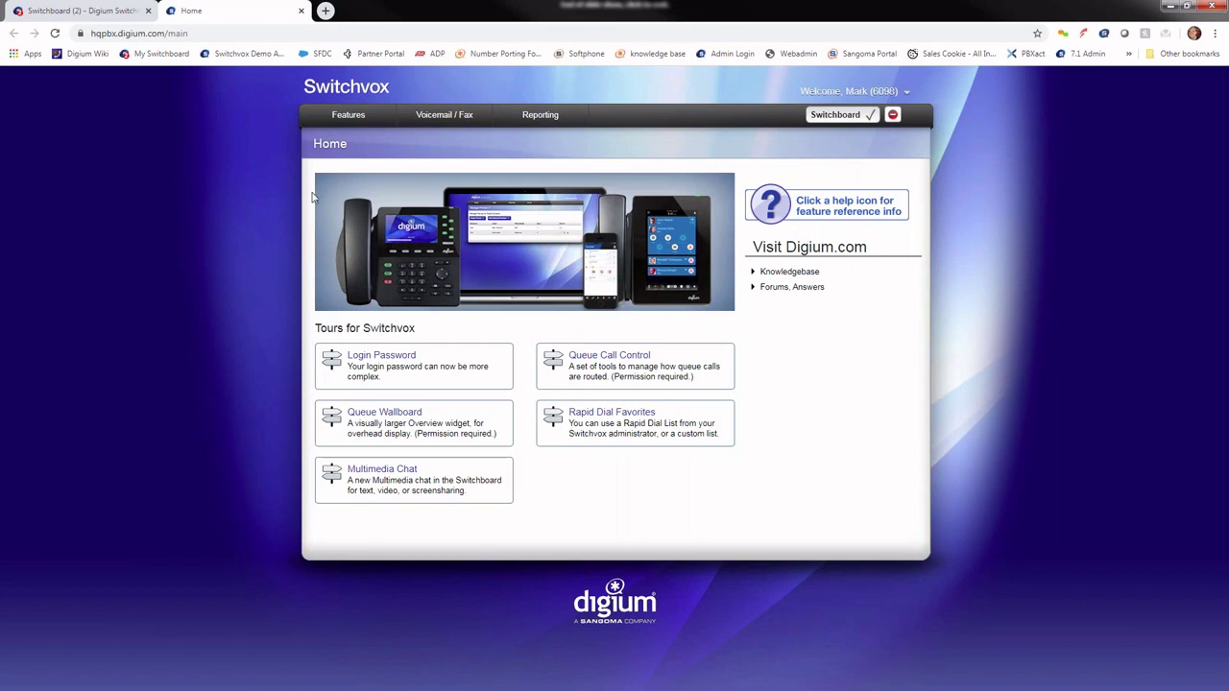
mouse_move(353, 120)
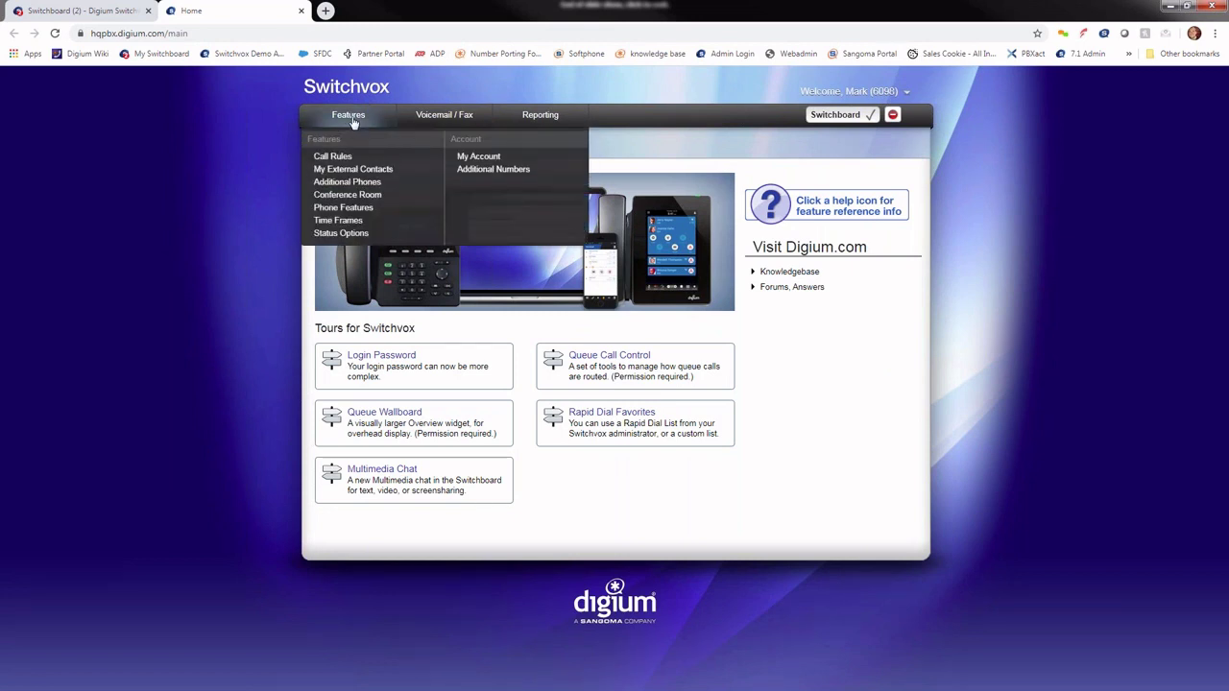
mouse_move(463, 120)
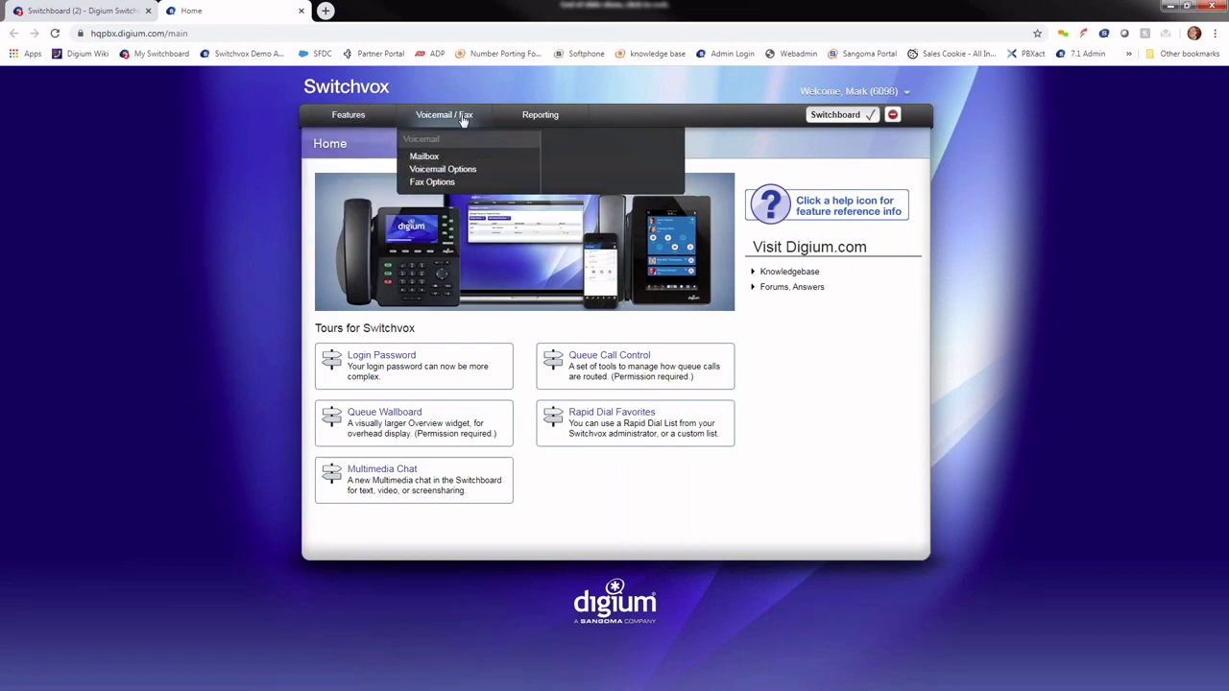
click(465, 177)
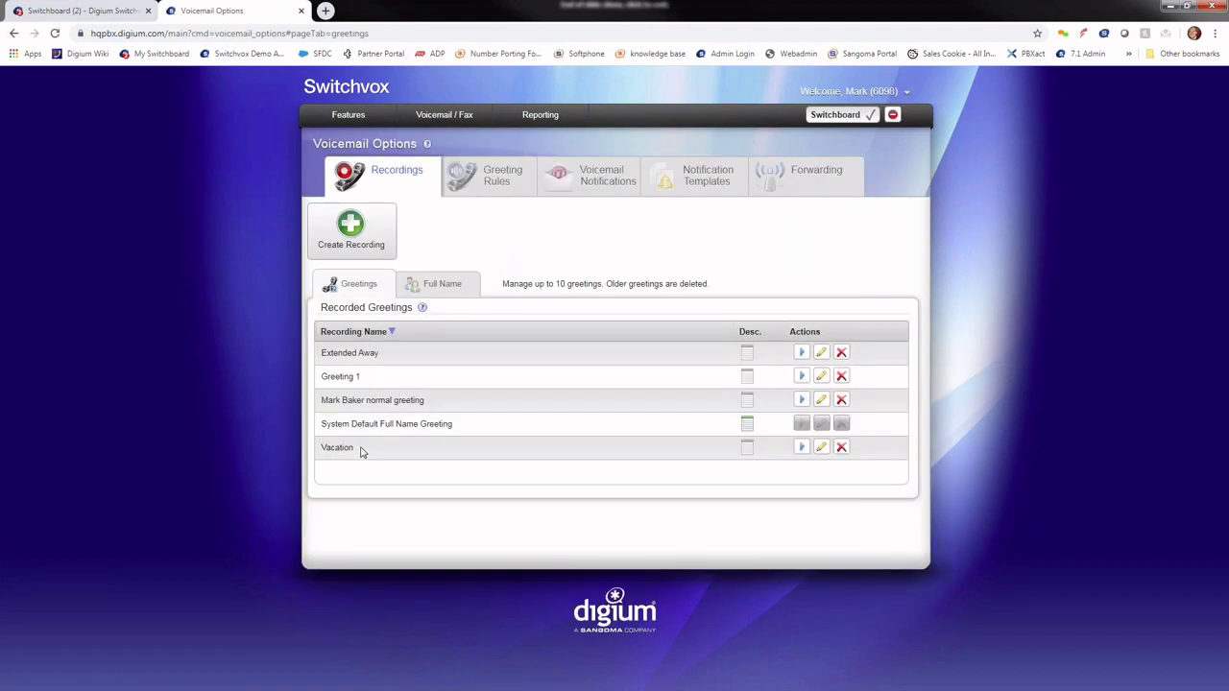
Step: Review the Greeting Rules and the Voicemail Notifications with their WAV attachments
click(489, 193)
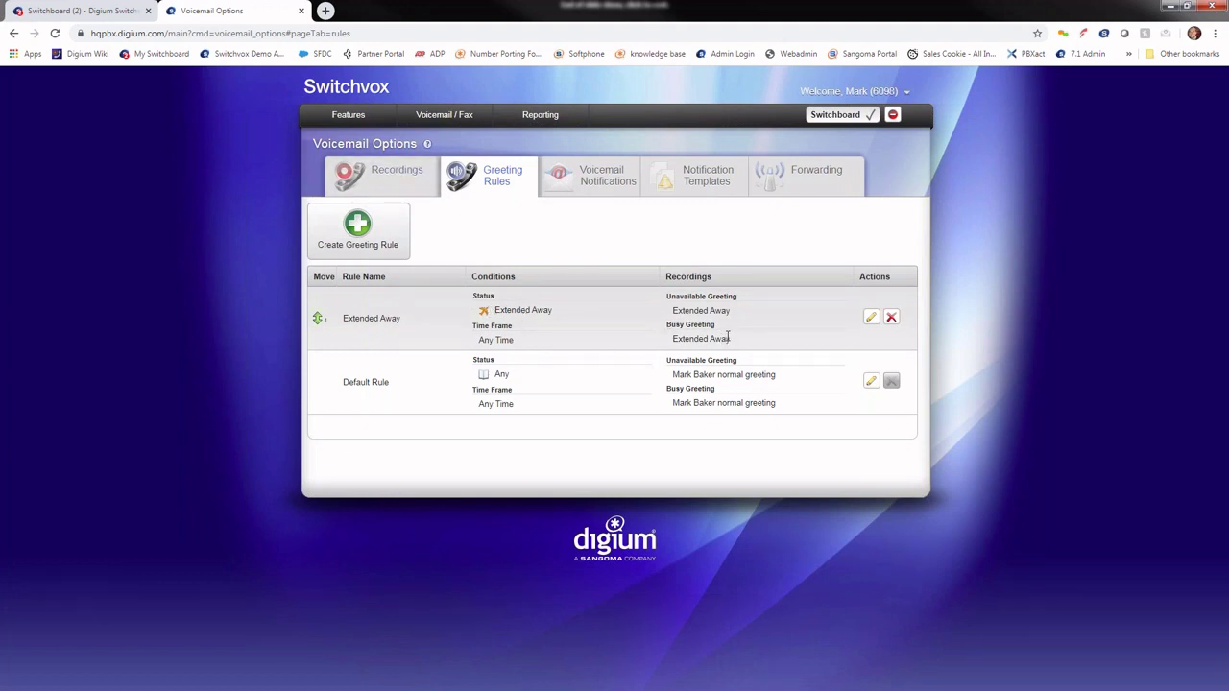
click(591, 192)
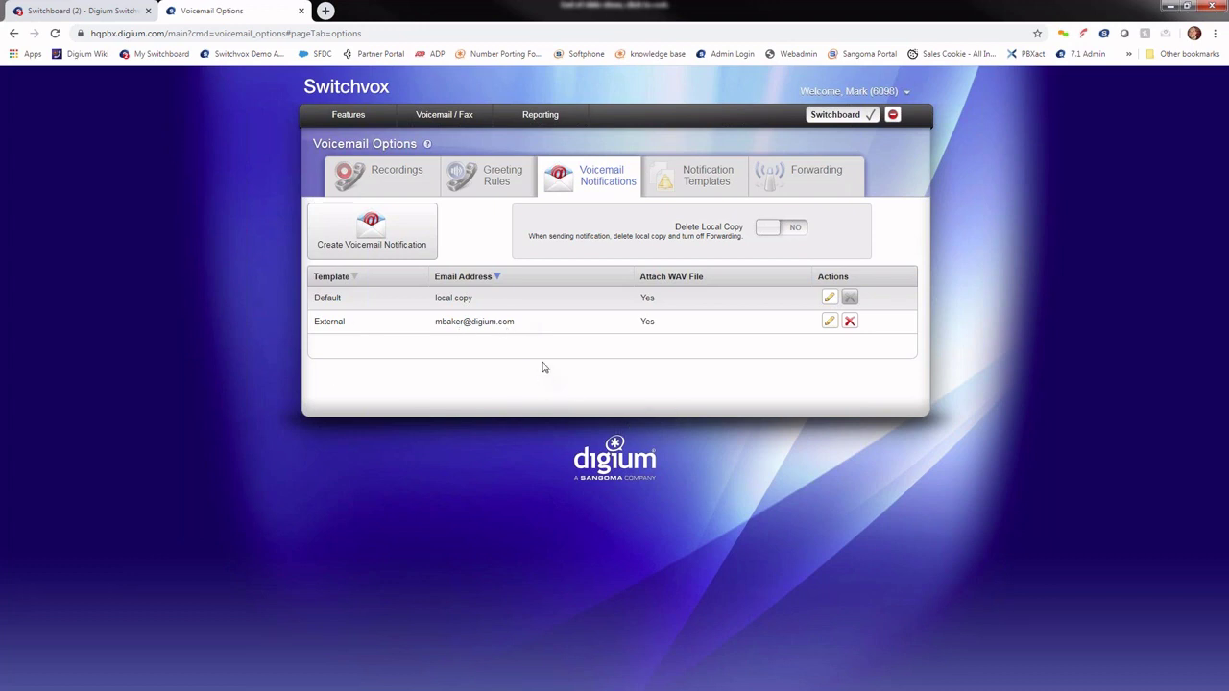
mouse_move(456, 123)
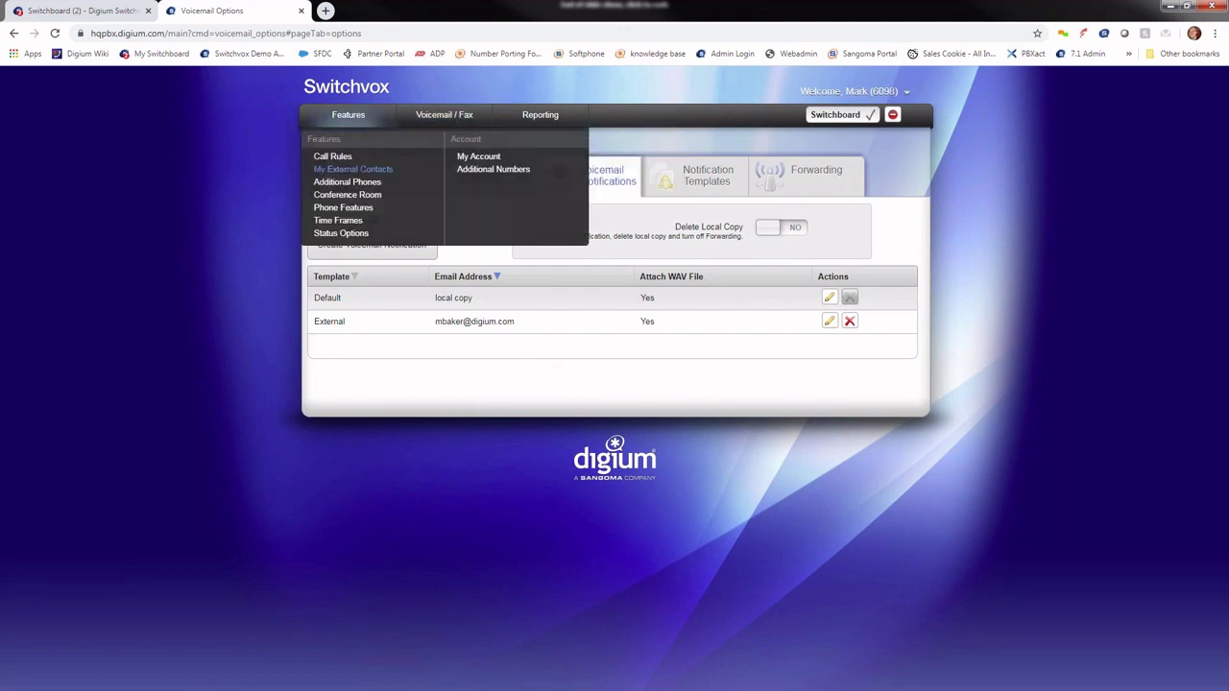
Step: Open Features > Call Rules to view the five unanswered call rule sets
click(332, 155)
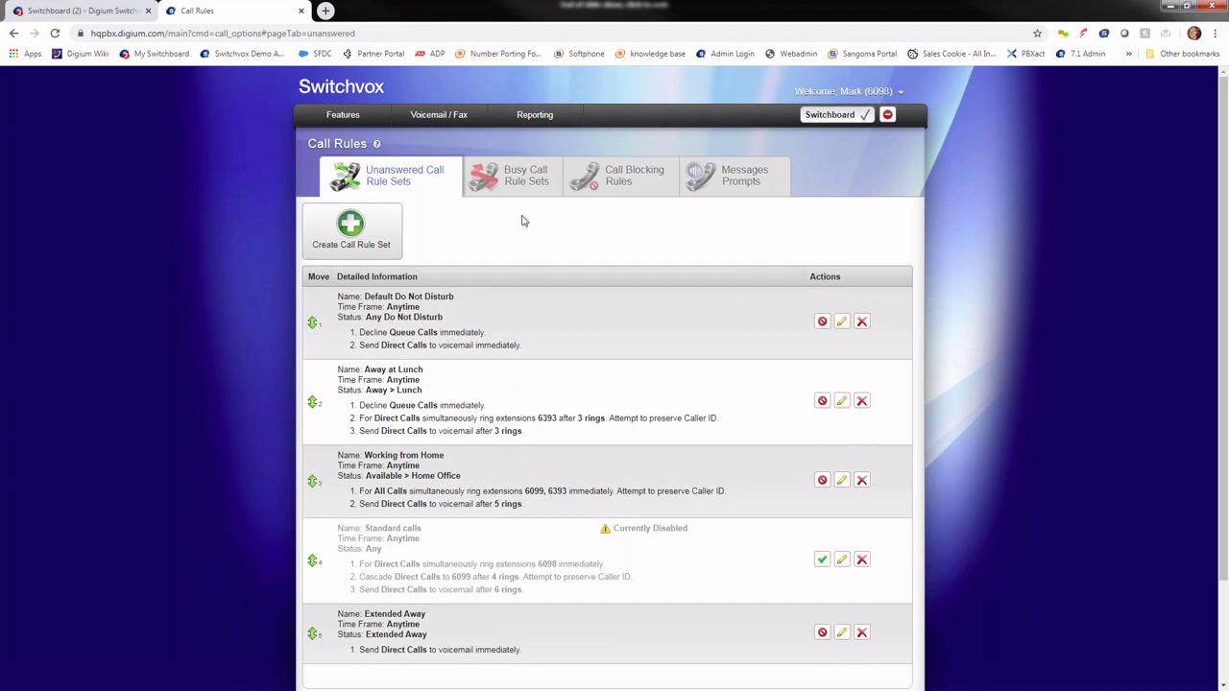
mouse_move(330, 119)
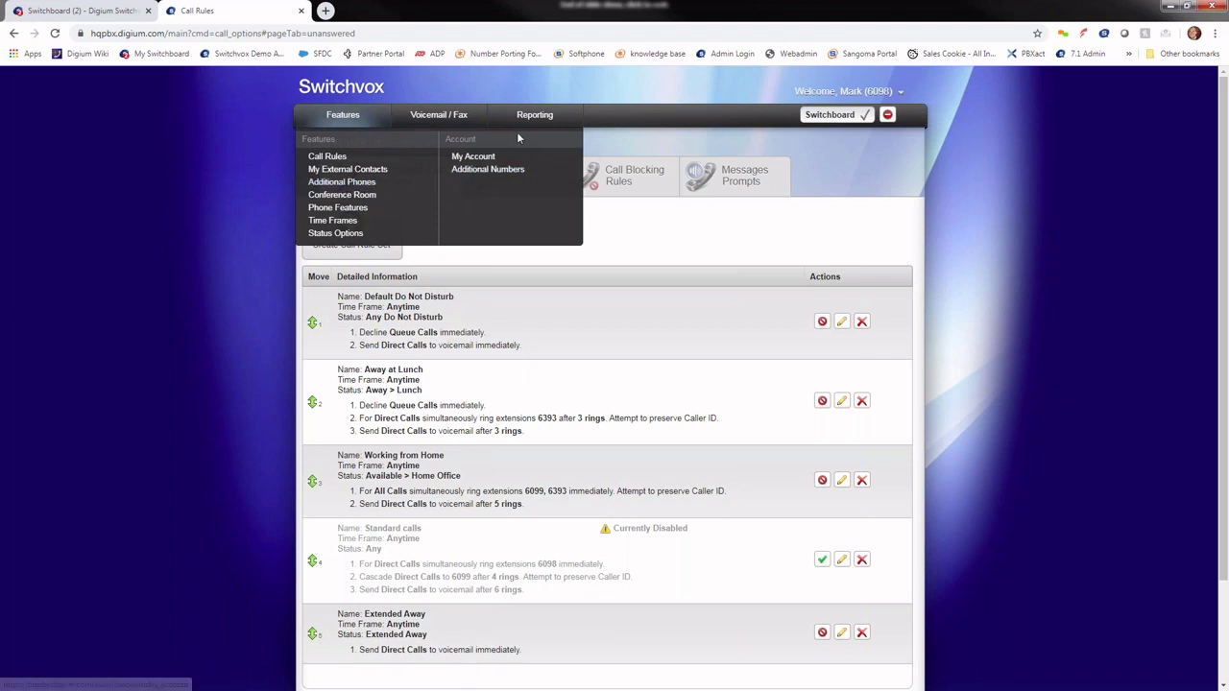
mouse_move(536, 127)
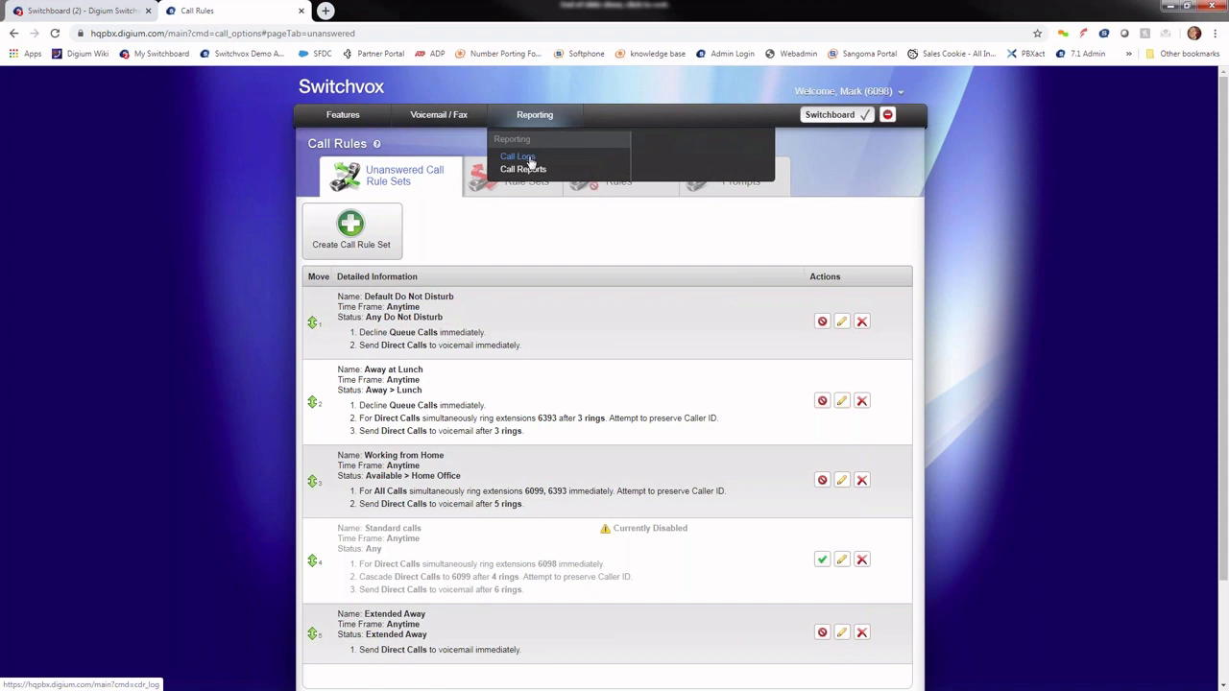
Step: View the call log with the From Date set to 5/4/2020 through 5/14/2020
click(529, 159)
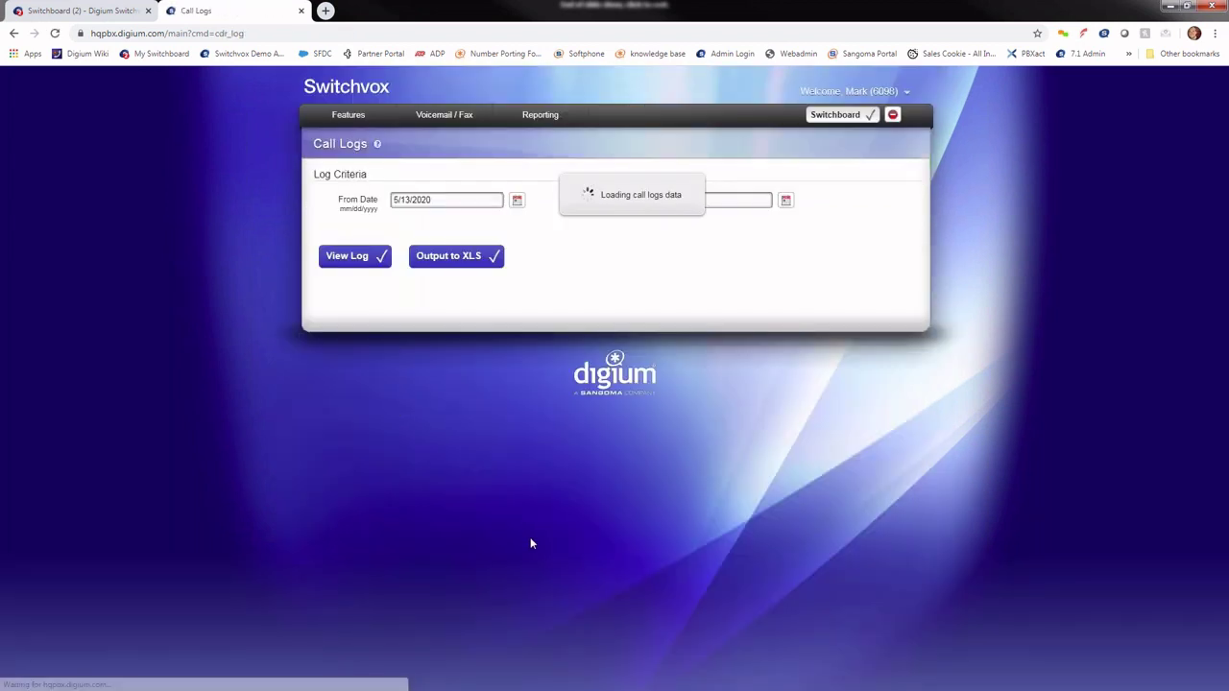
click(516, 200)
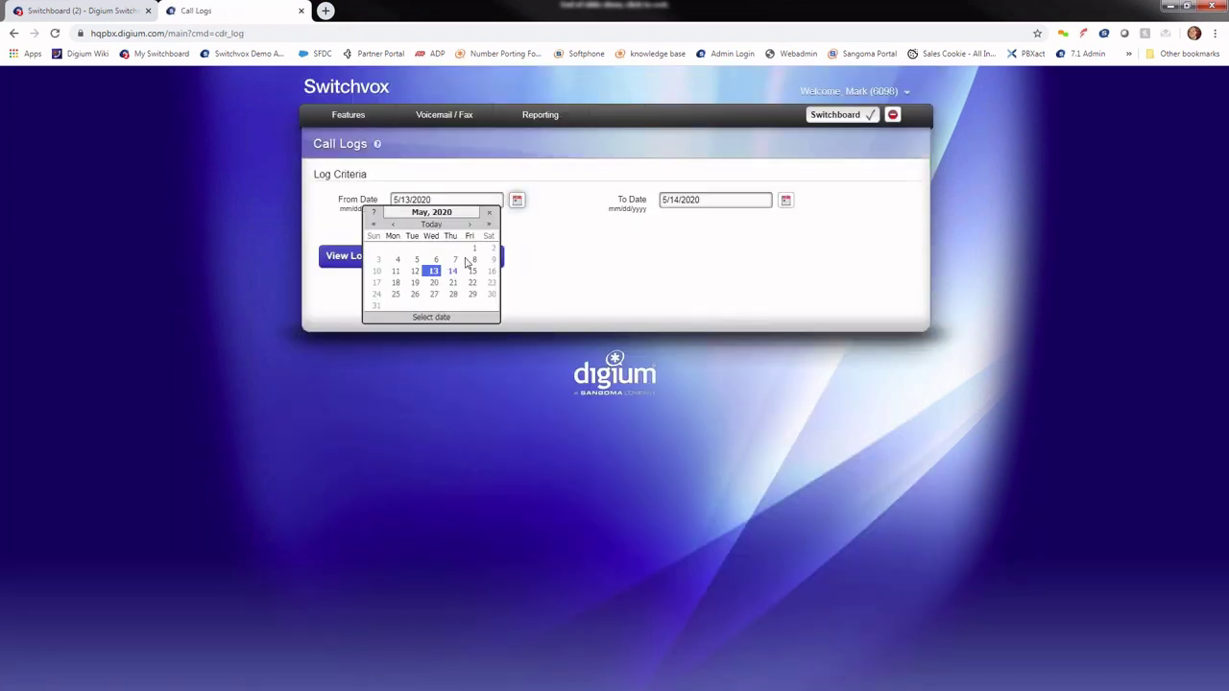
click(397, 259)
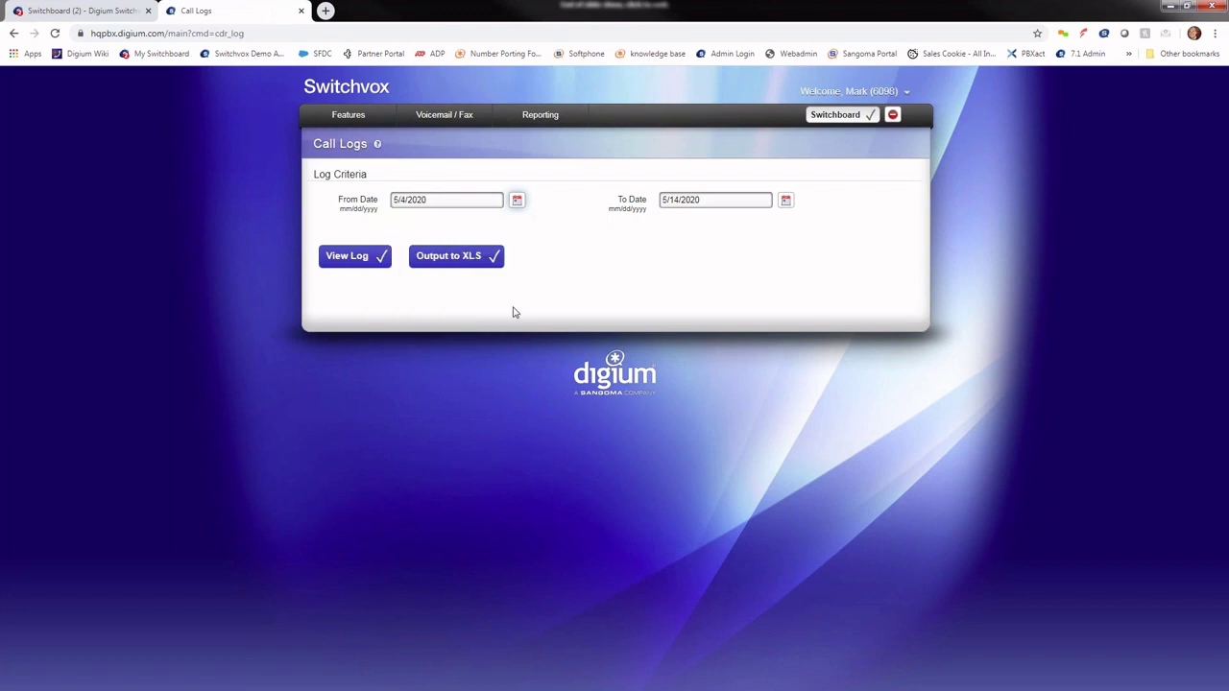
click(364, 265)
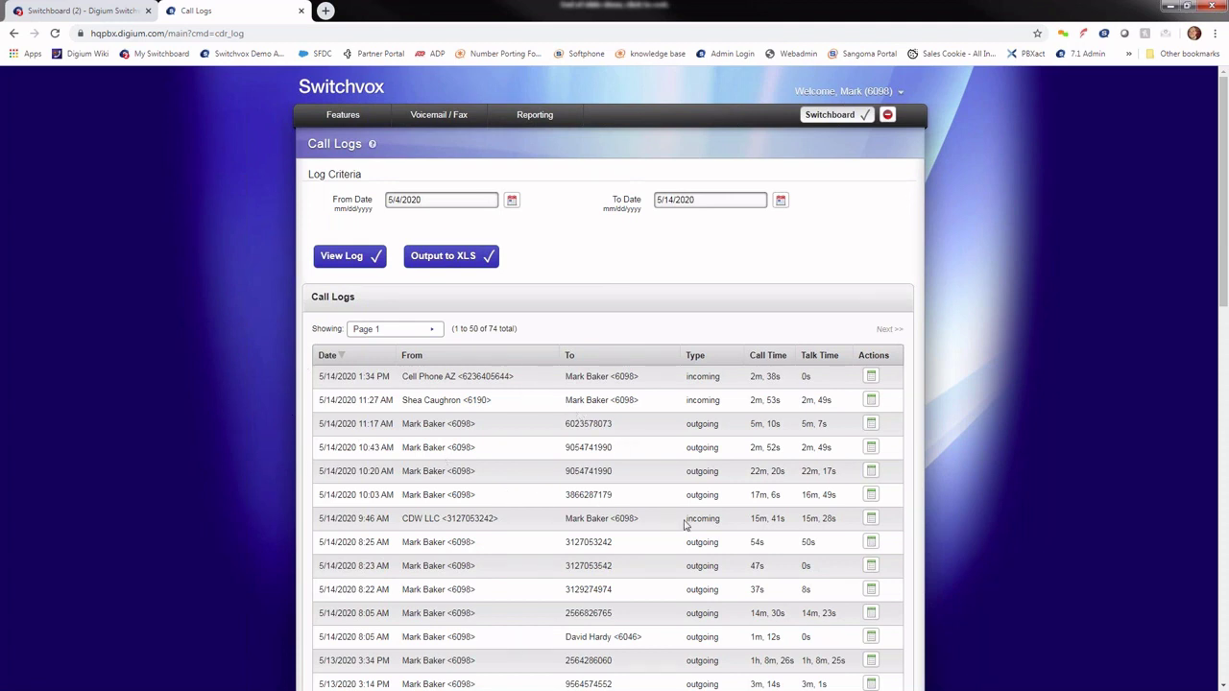
Step: Inspect event details for the 8:25 AM call and the 5/11 12:57 PM call
scroll(685, 524, down, 2)
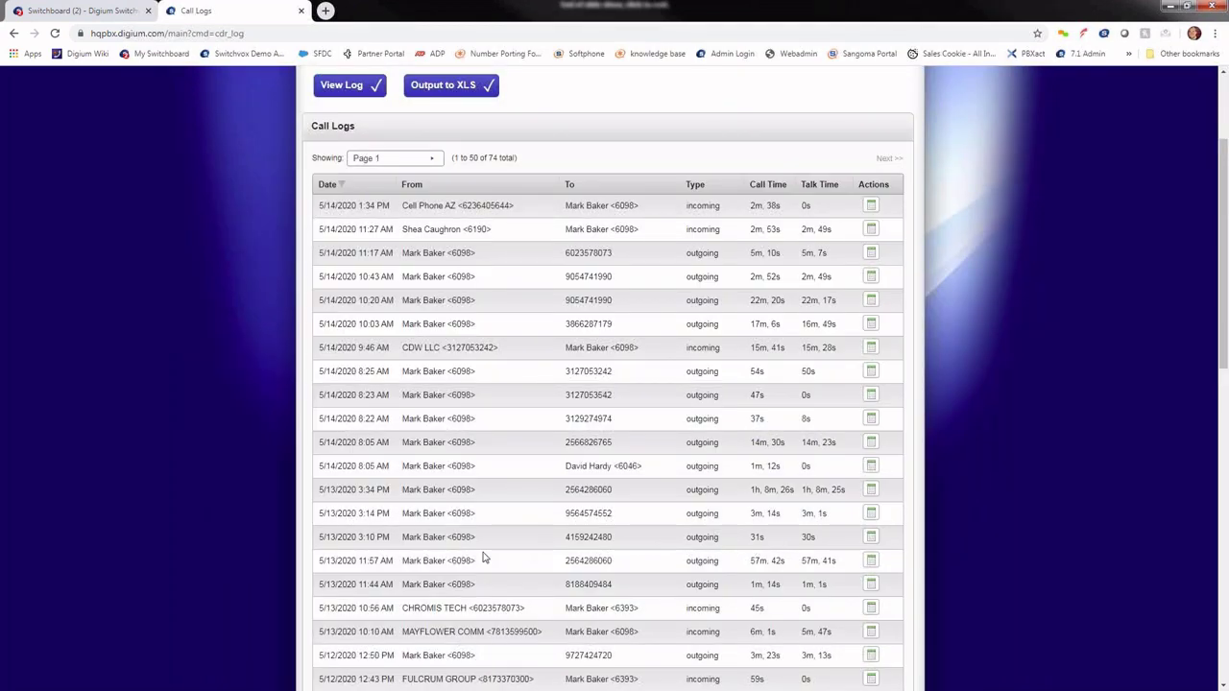
scroll(485, 558, down, 2)
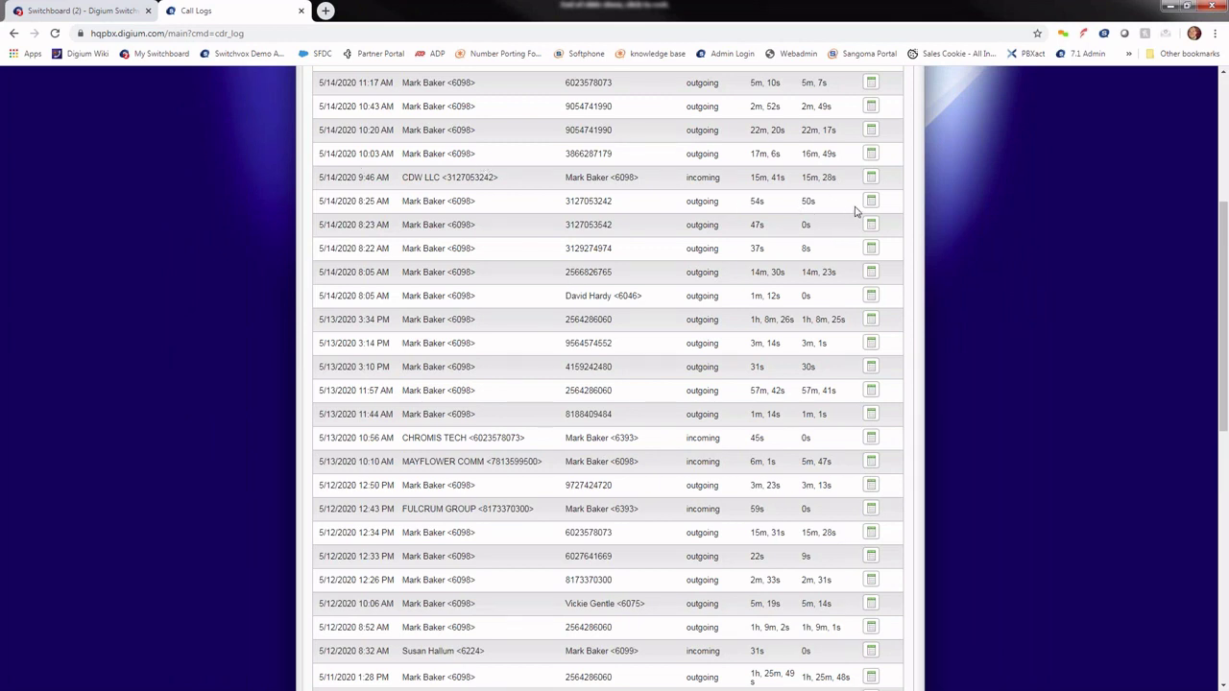
click(871, 201)
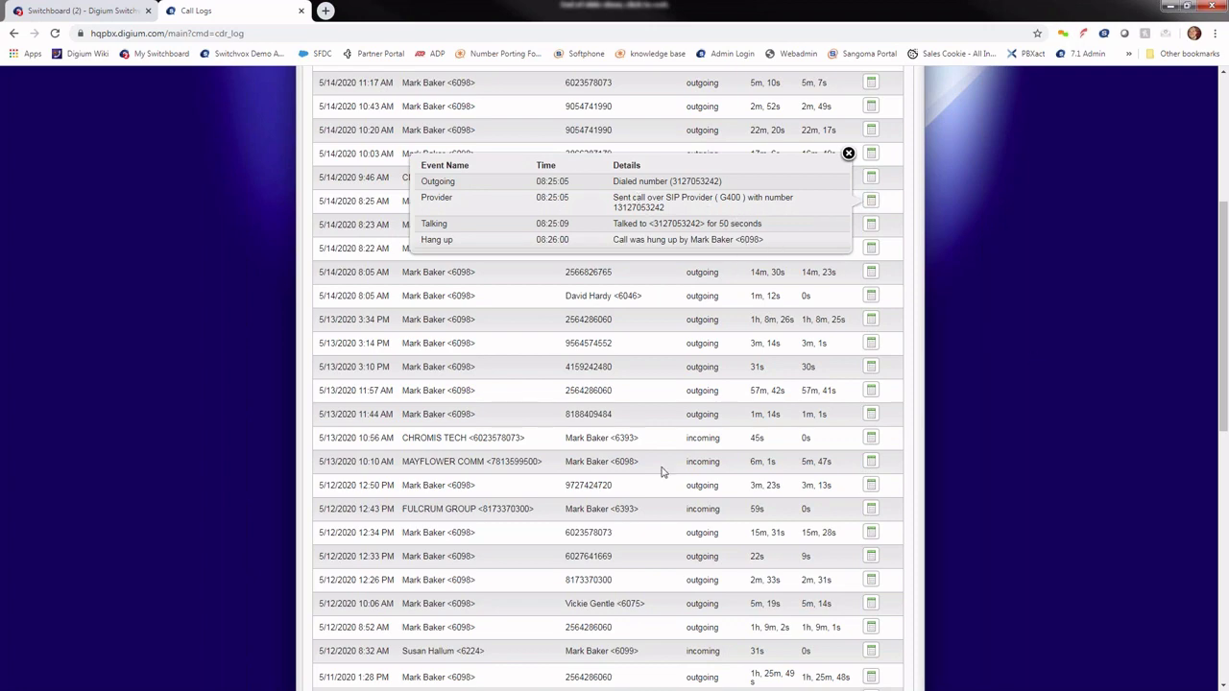
scroll(659, 475, down, 2)
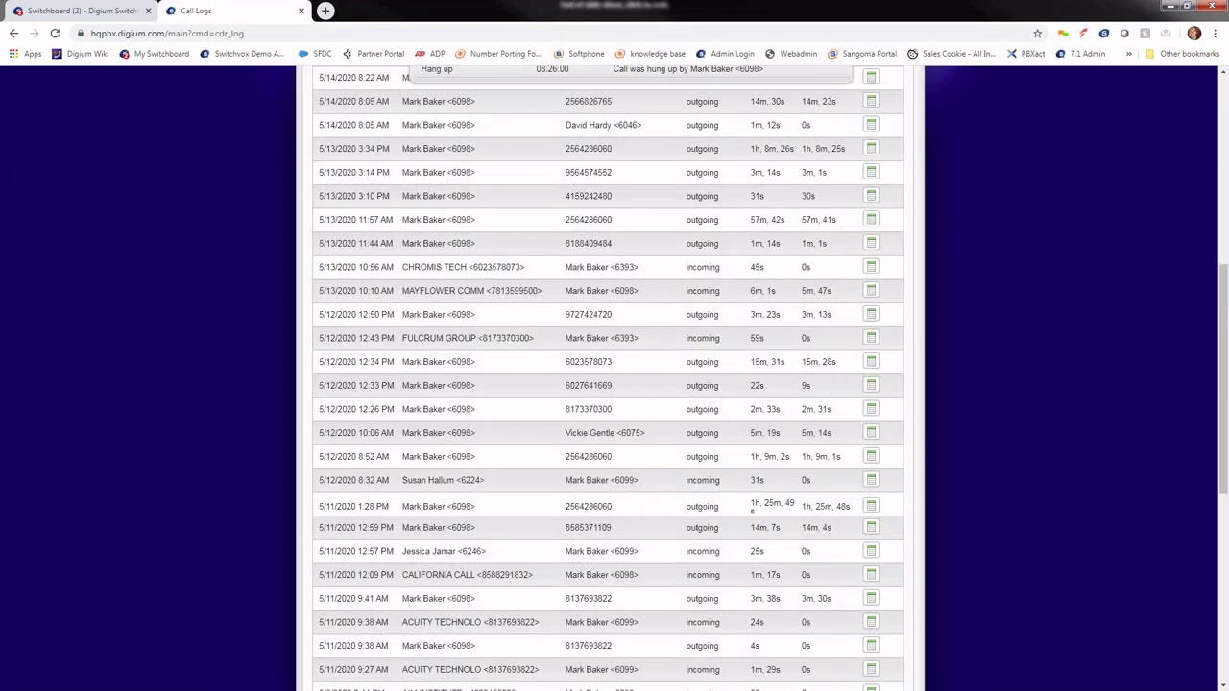
click(871, 550)
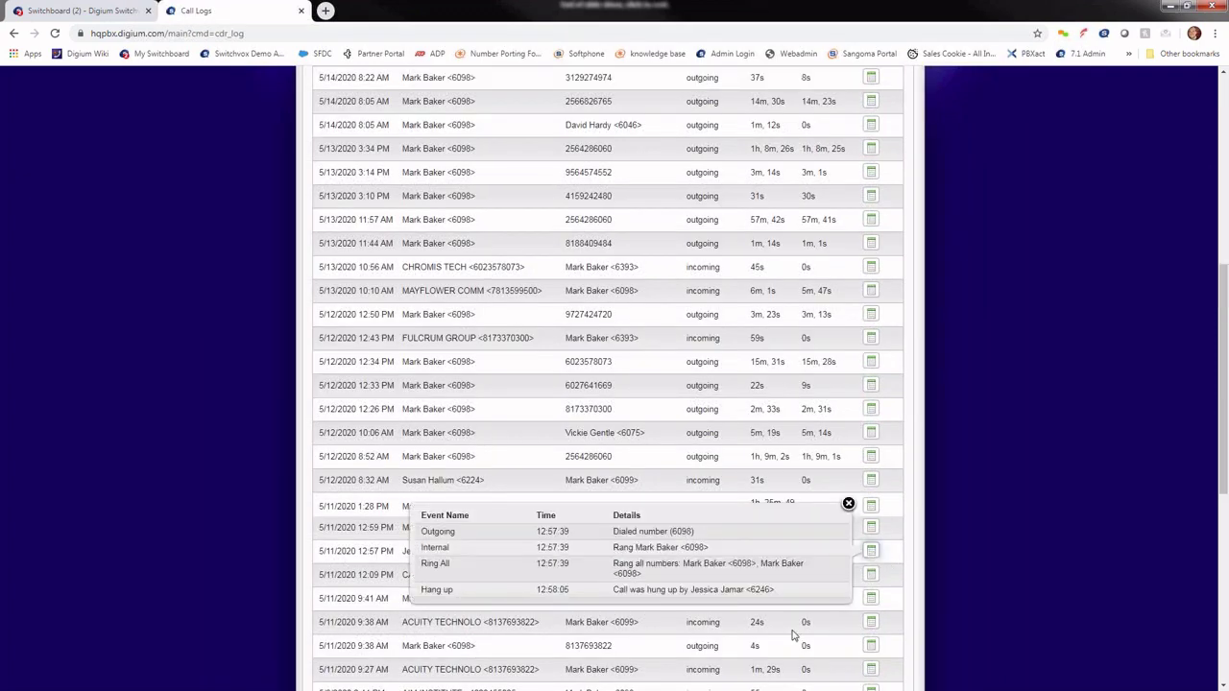
click(848, 504)
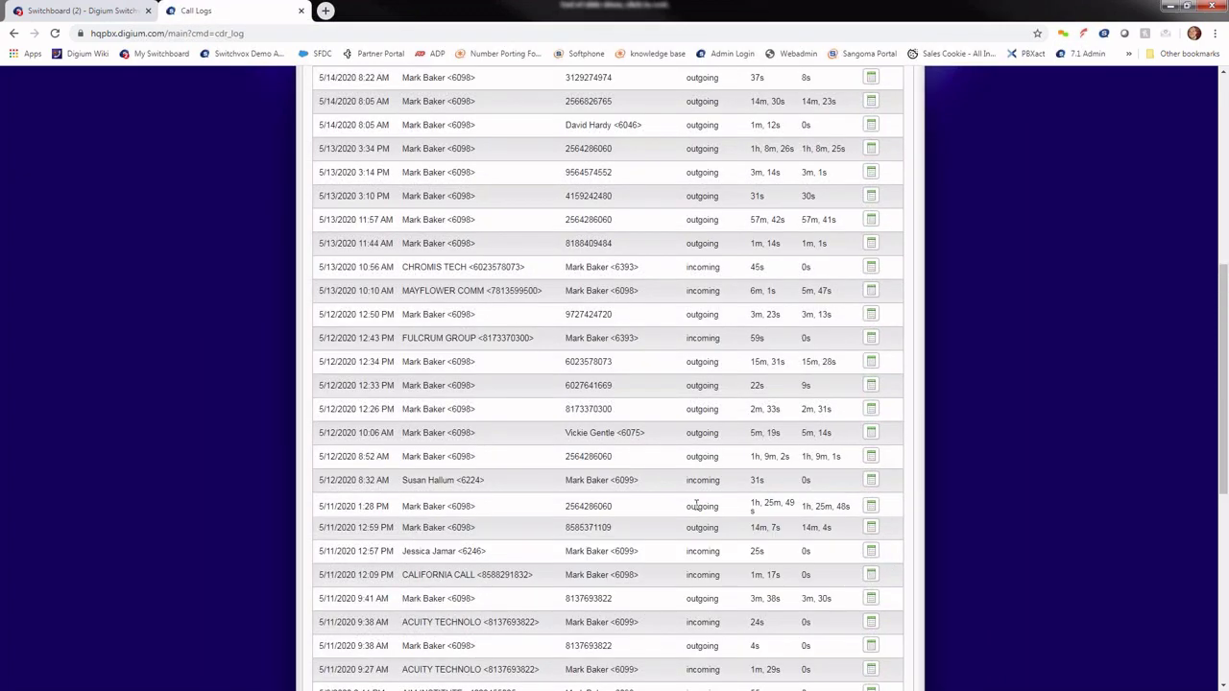
Step: Inspect the 5/8 10:16 AM call's details, then return to the top of the log
scroll(696, 503, down, 1)
scroll(688, 502, down, 3)
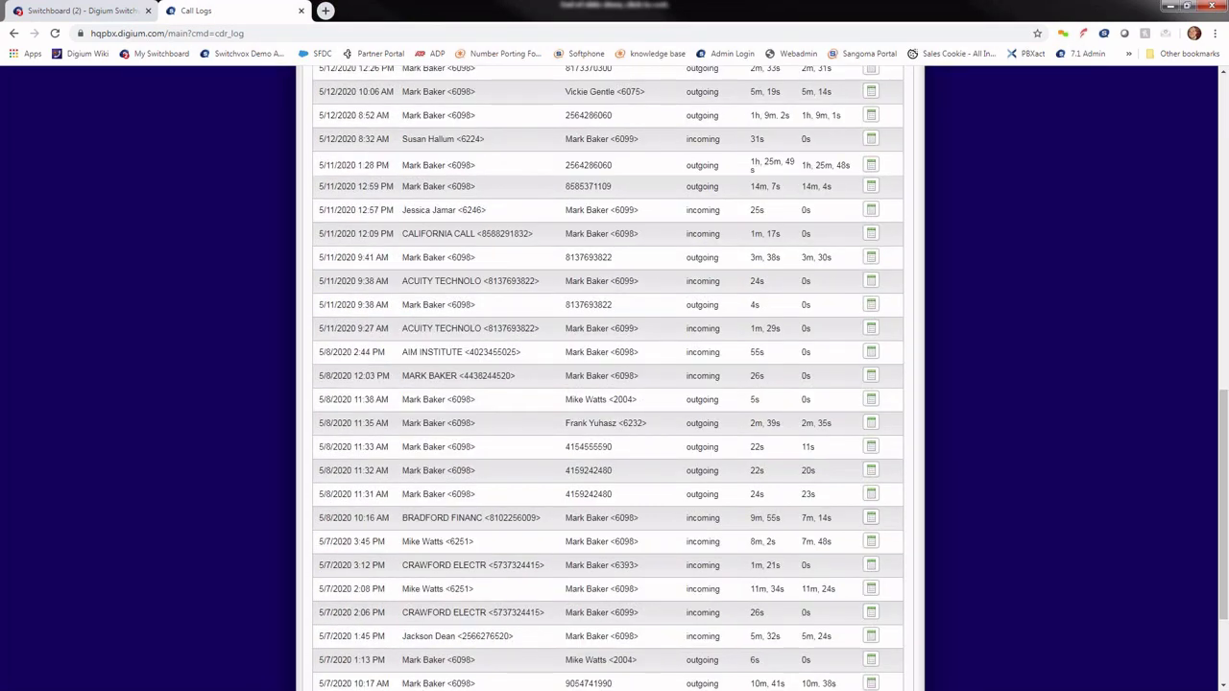
click(872, 520)
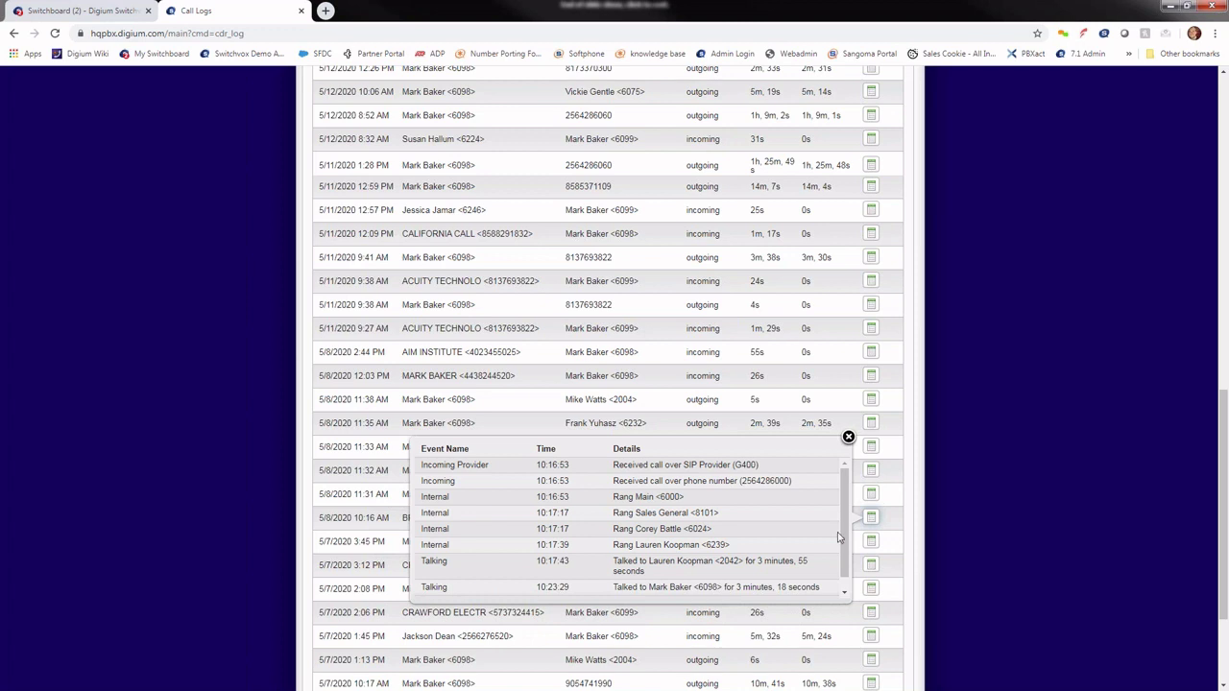
scroll(838, 538, down, 1)
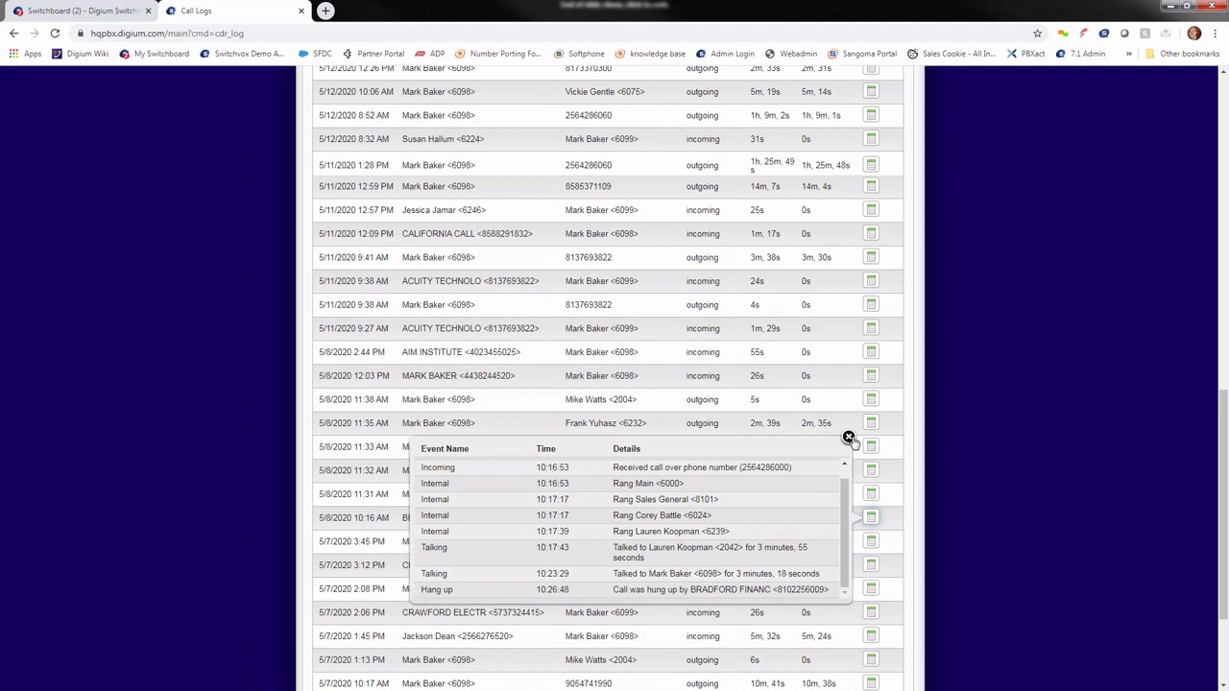
click(849, 438)
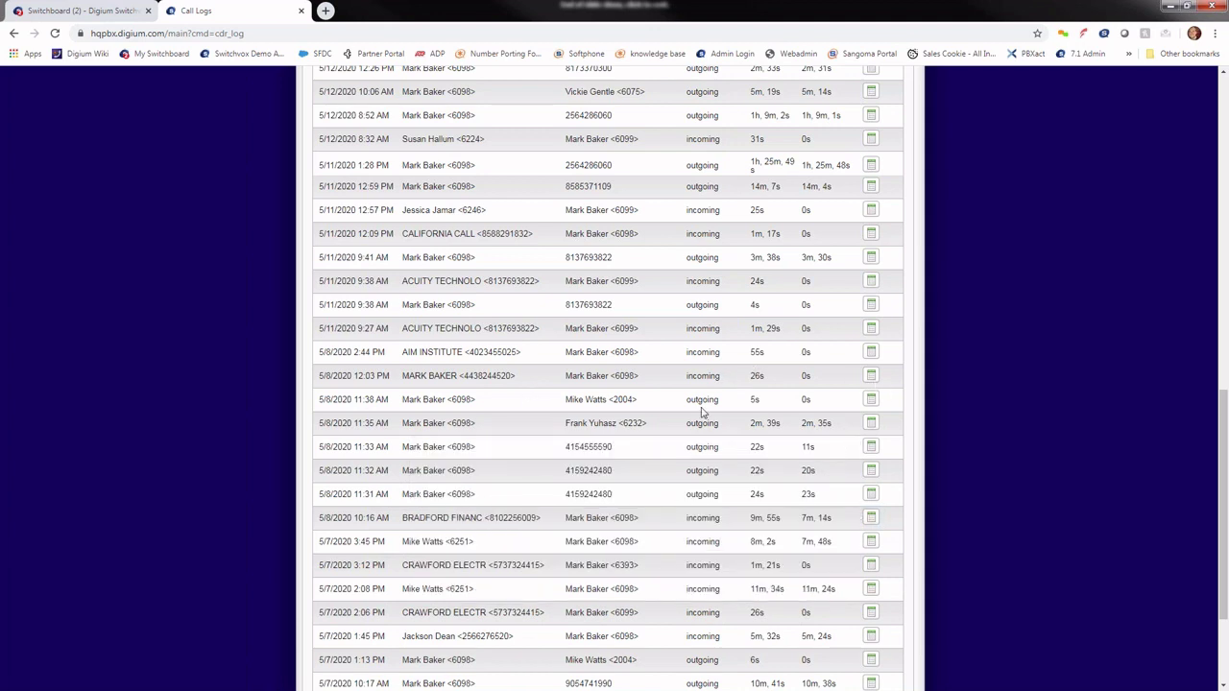
scroll(727, 562, up, 4)
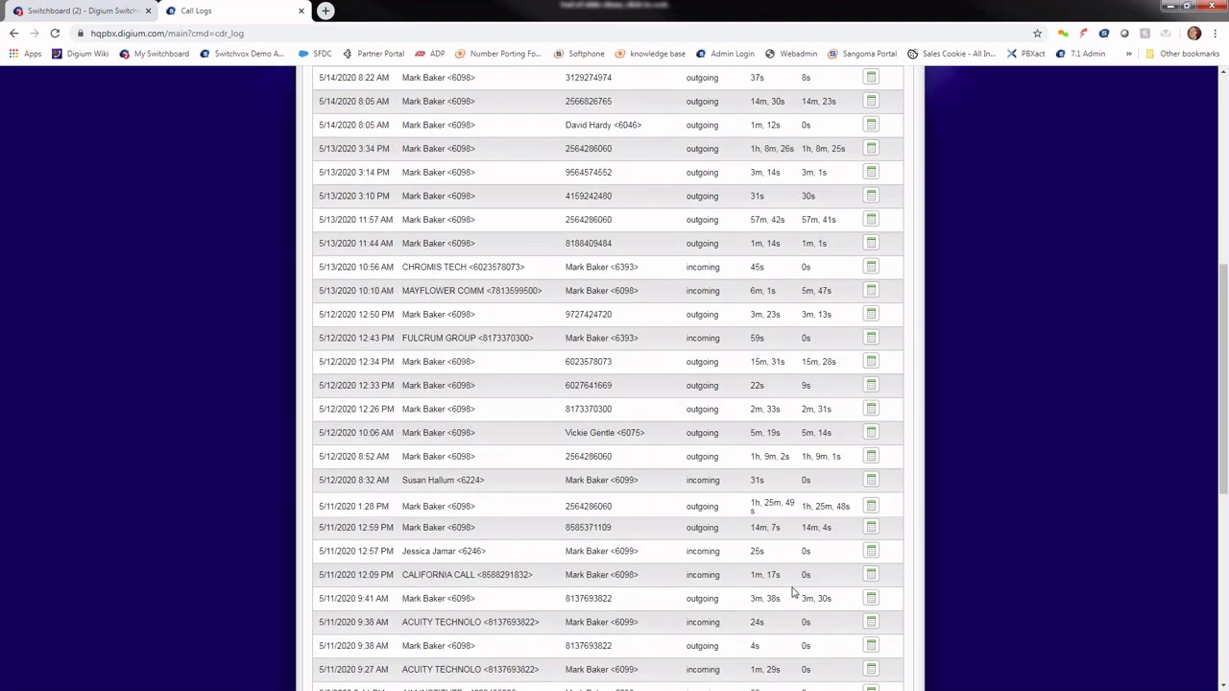
scroll(793, 593, up, 2)
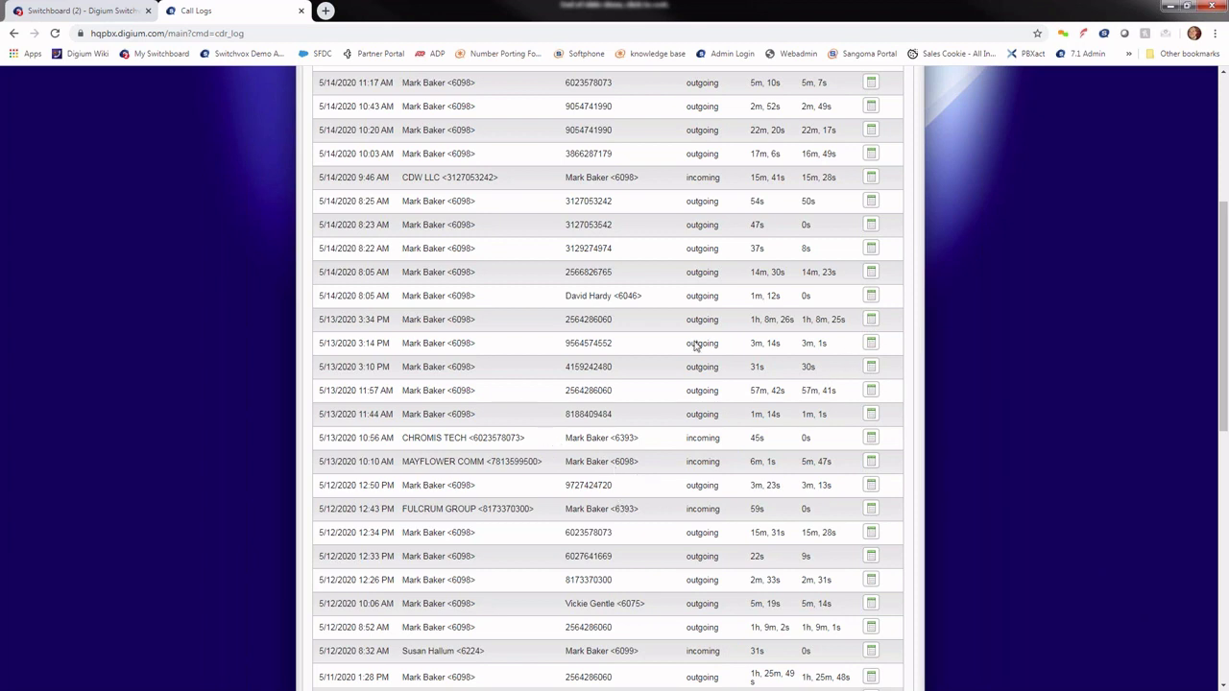
scroll(685, 432, up, 4)
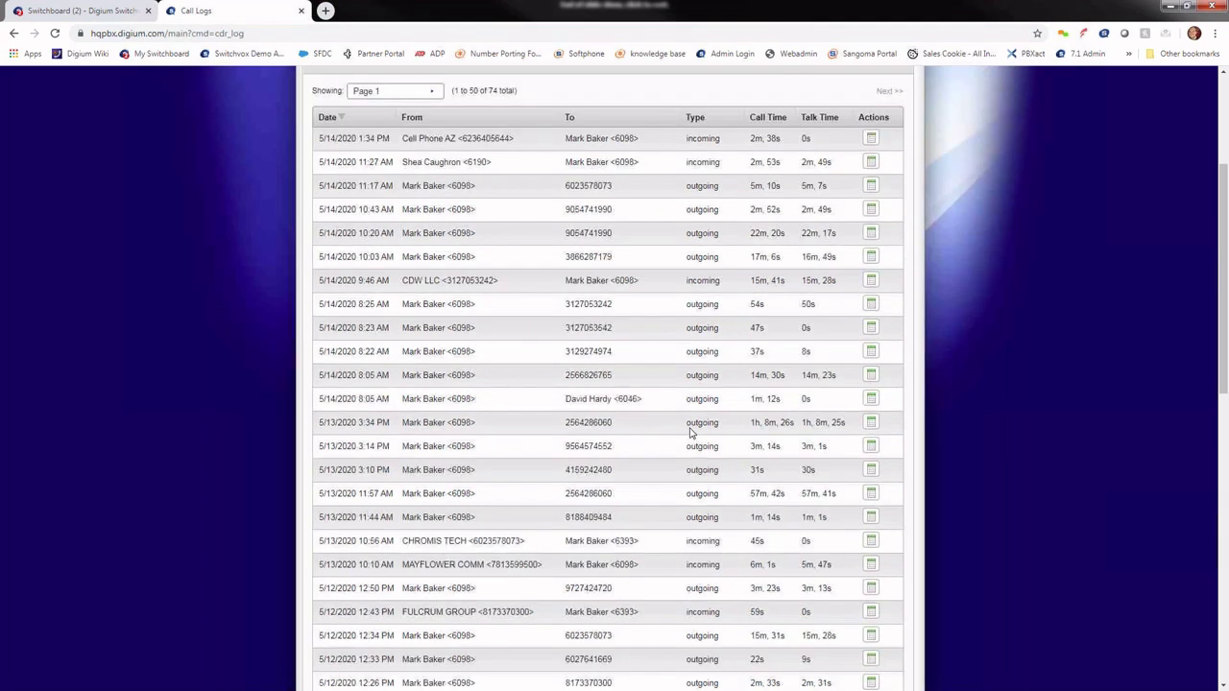
mouse_move(540, 123)
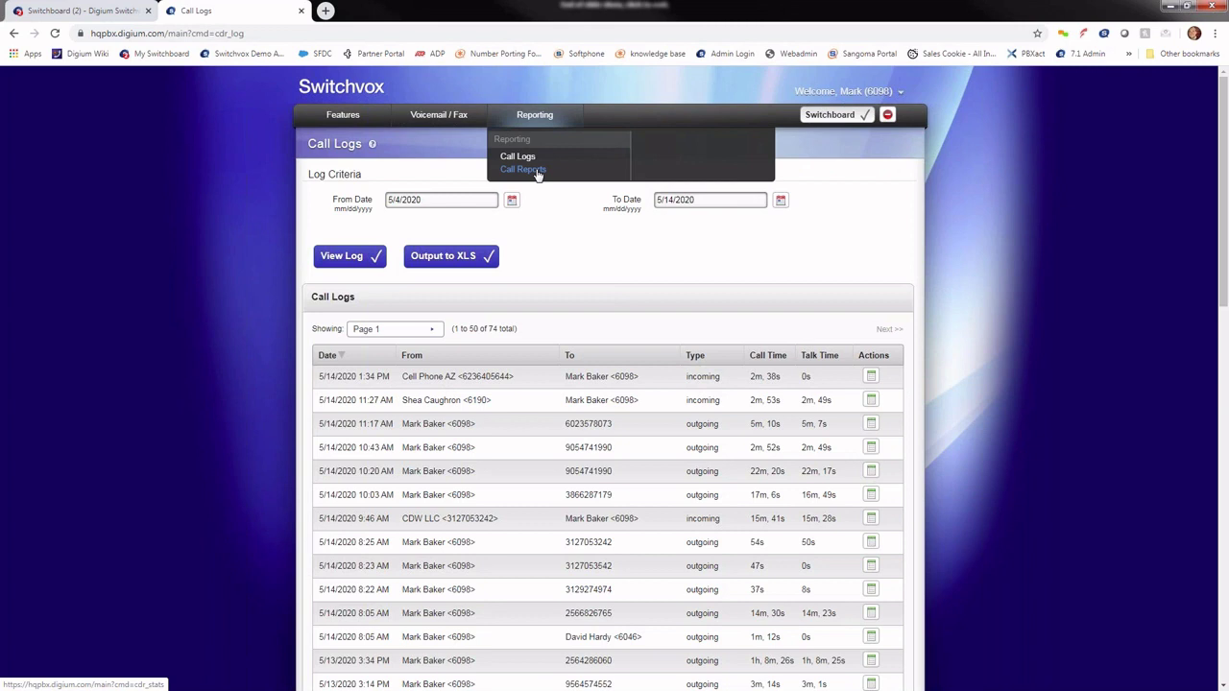
Step: Generate a call report with all fields, starting 5/4/2020, broken down as Total Cumulative
click(538, 170)
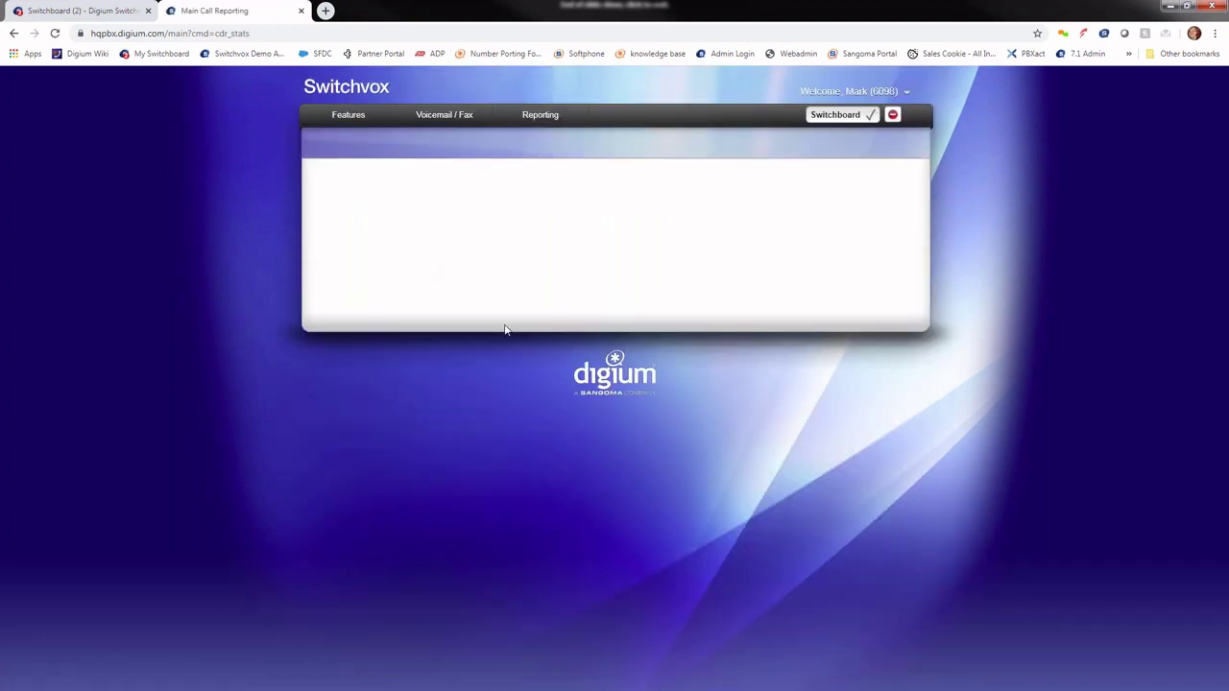
scroll(431, 459, down, 1)
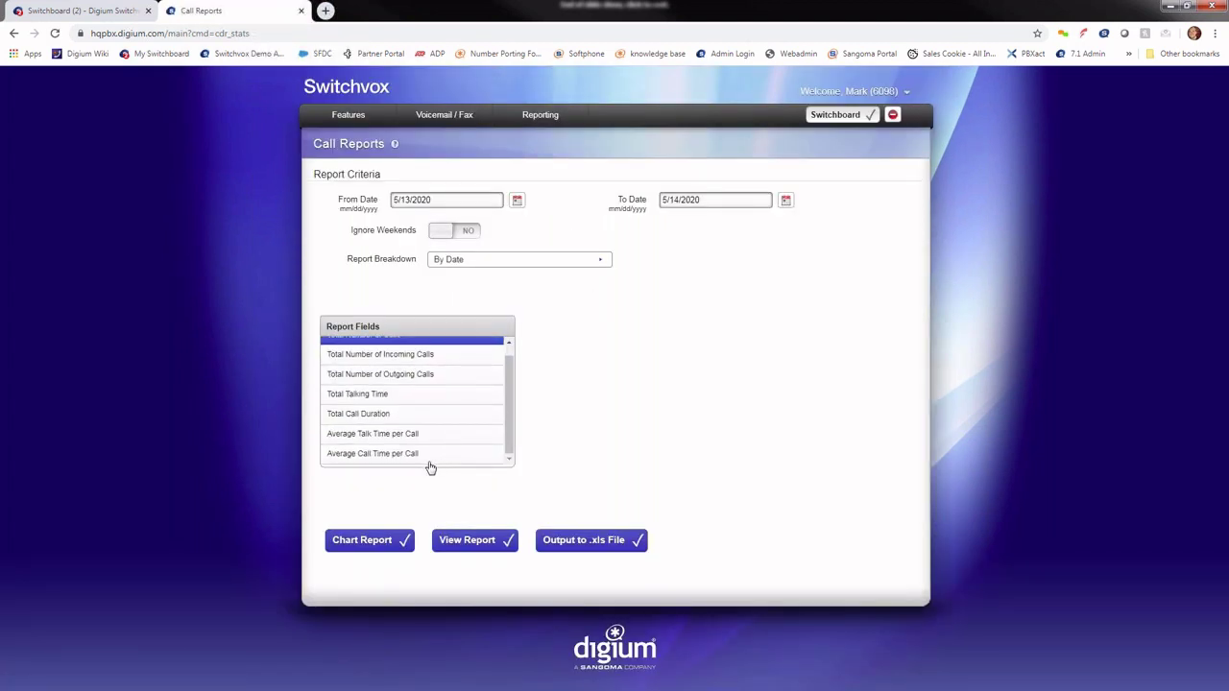
shift+click(431, 457)
click(517, 200)
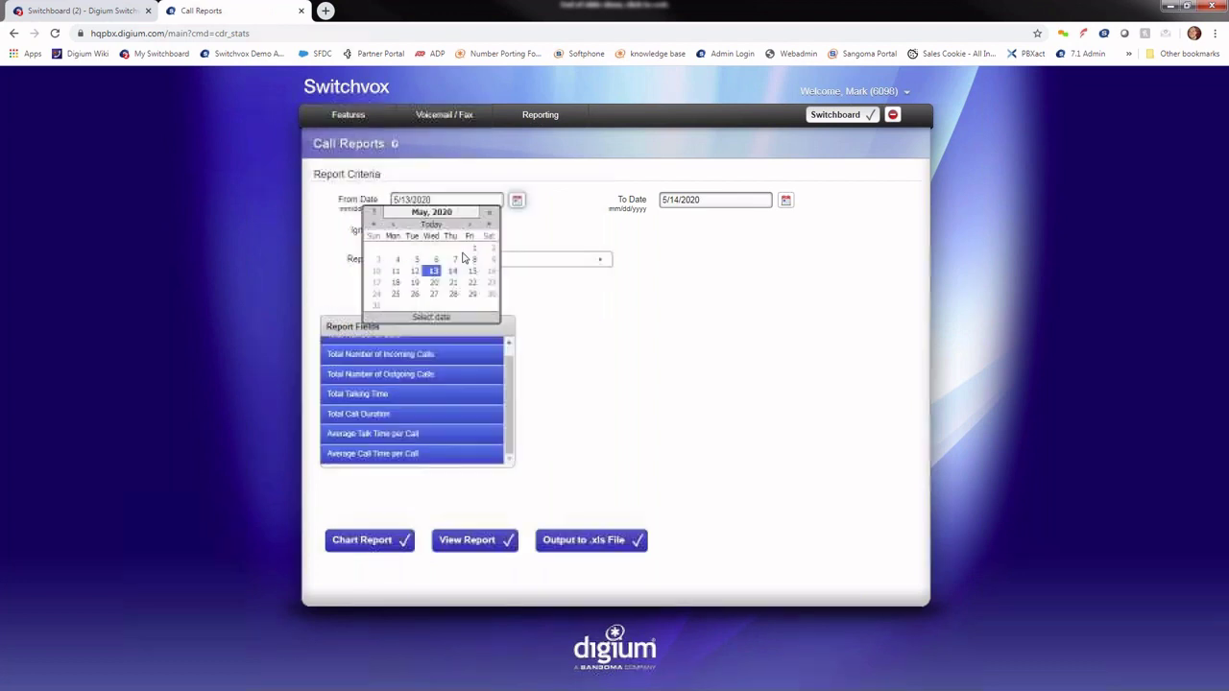
click(398, 261)
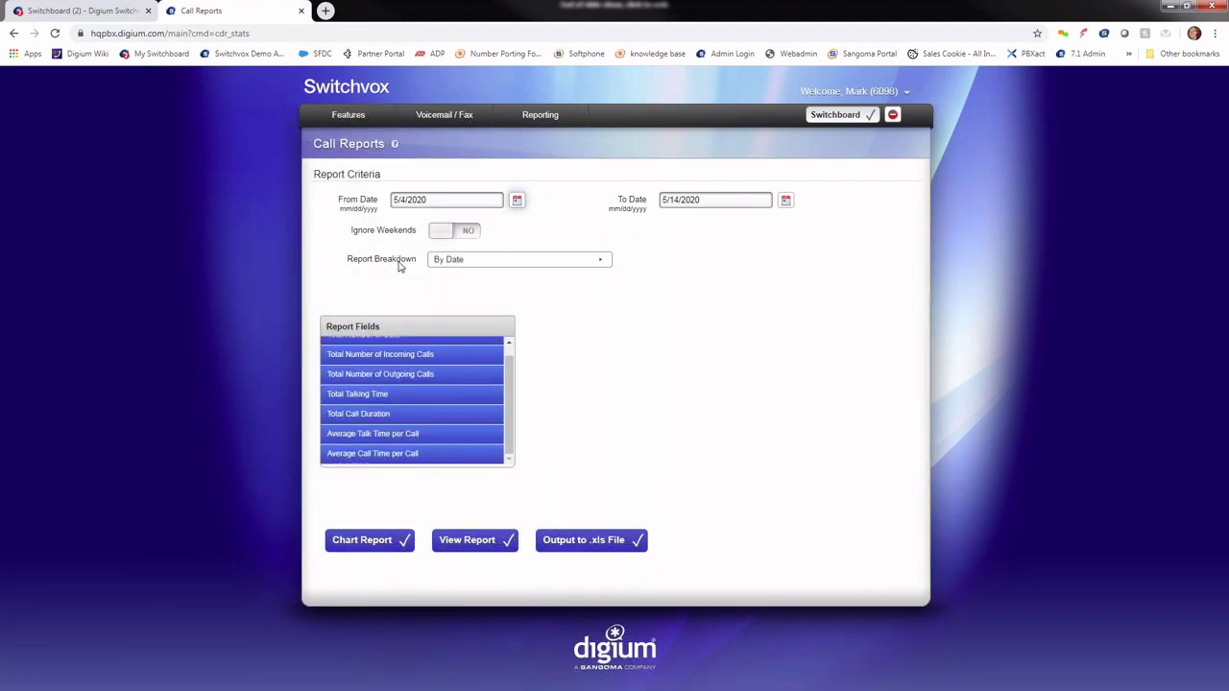
click(535, 265)
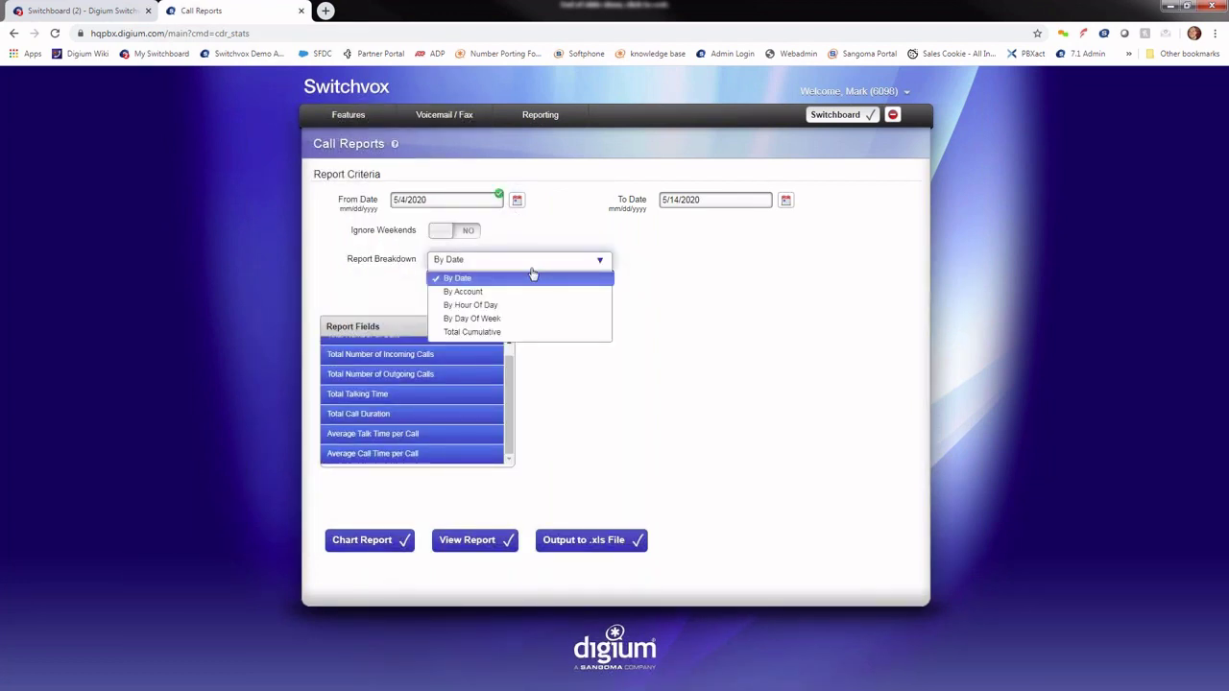
click(494, 332)
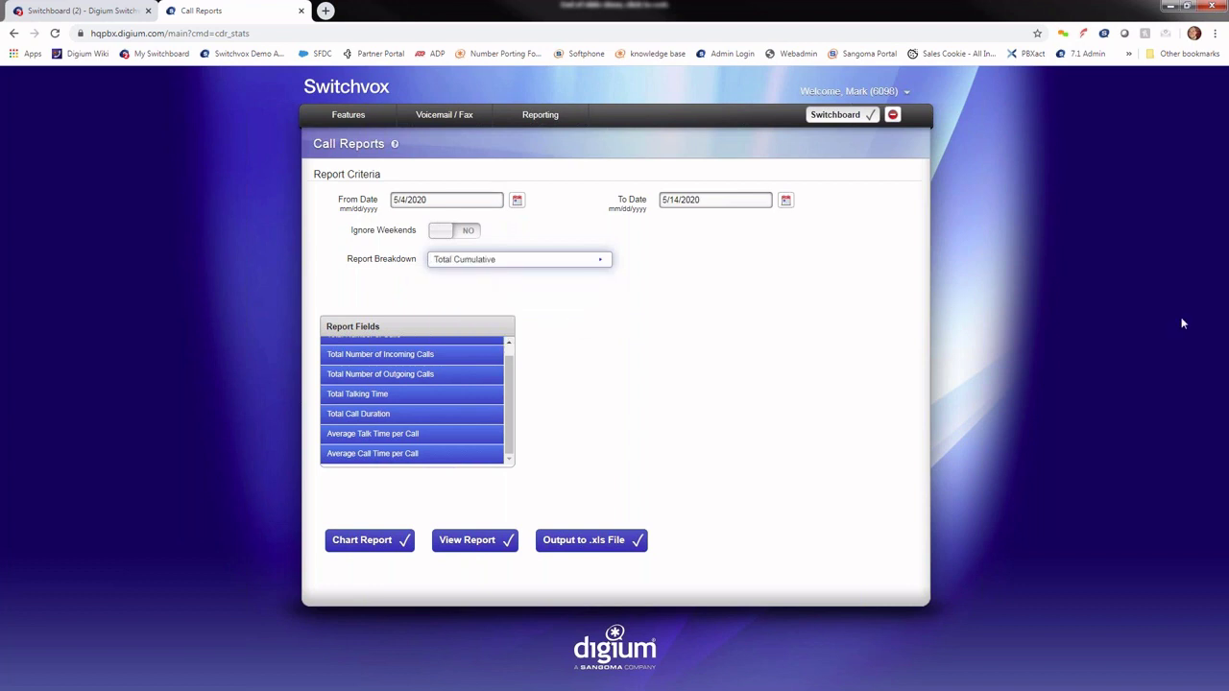
click(850, 91)
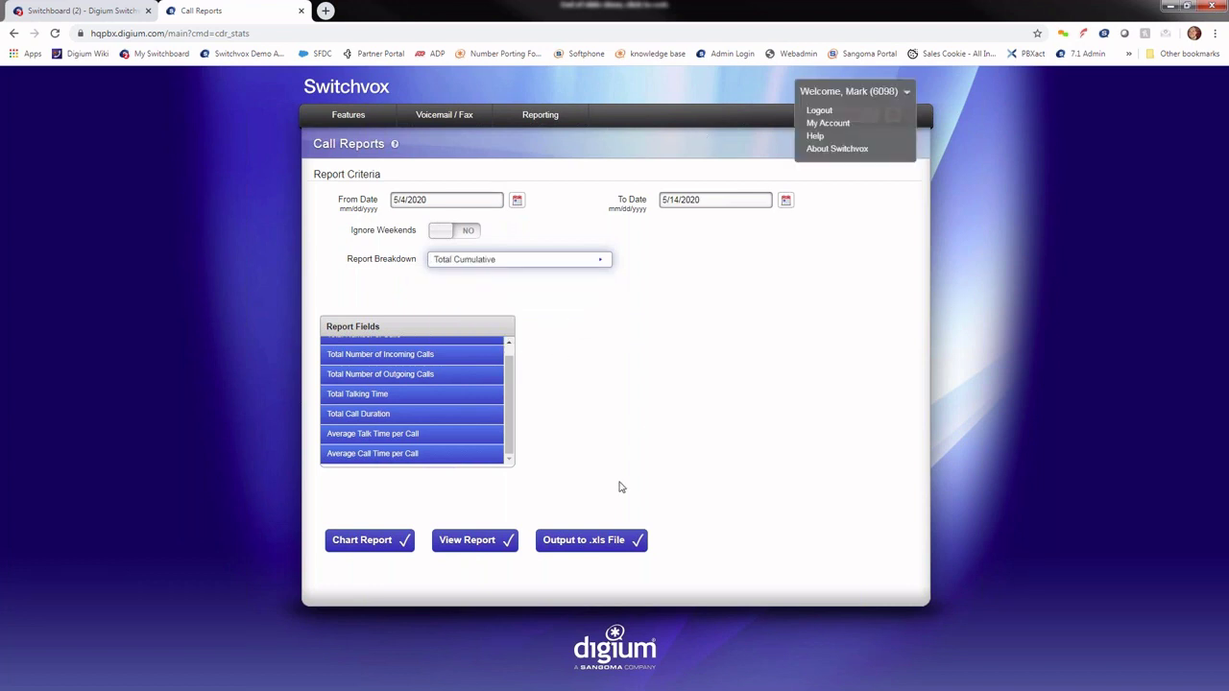
click(486, 541)
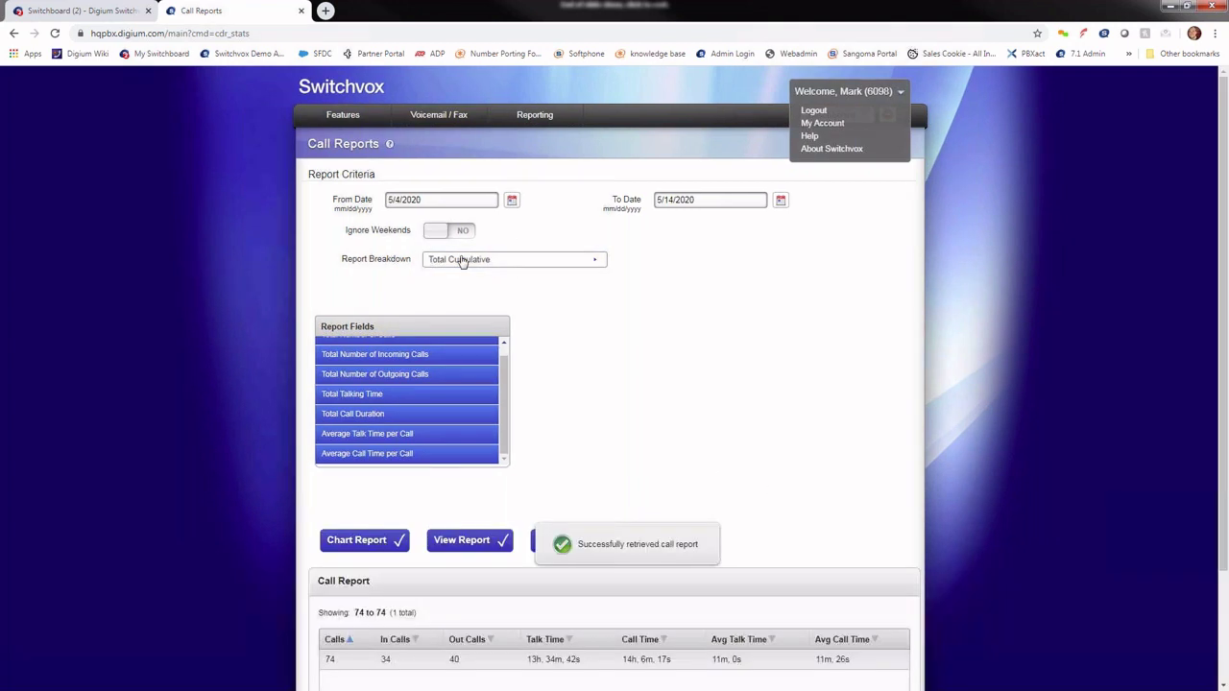
Step: Review the Total Cumulative report showing 74 calls, 34 incoming and 40 outgoing
click(461, 260)
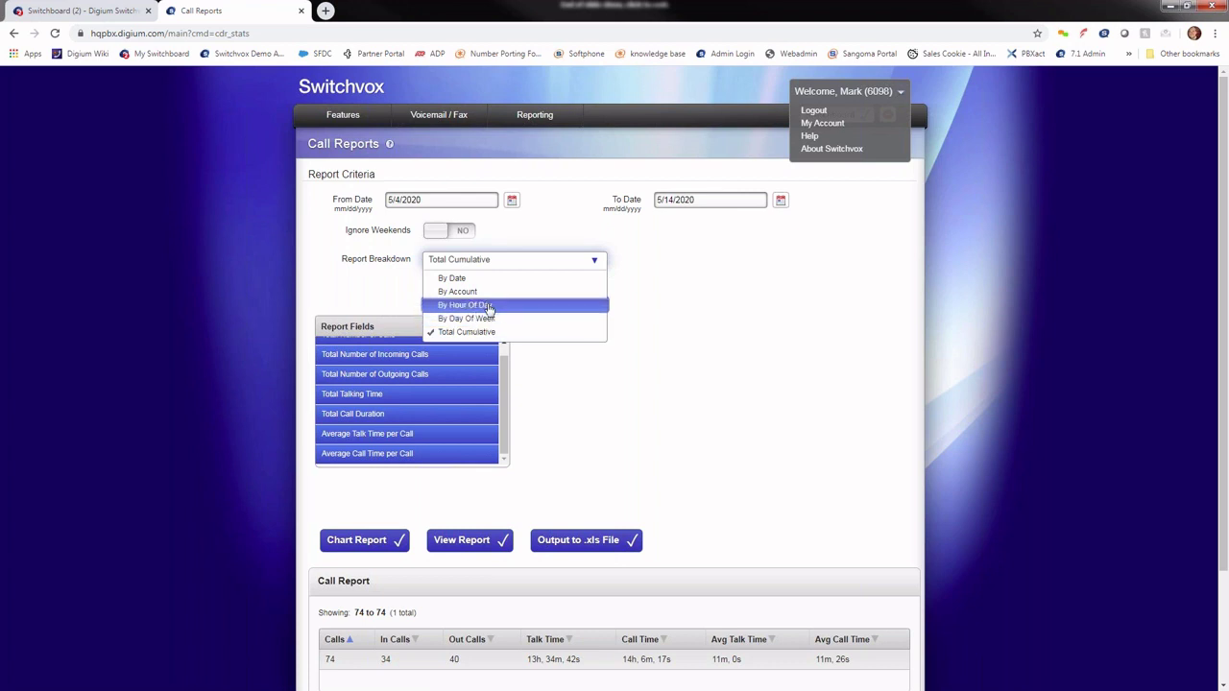
click(471, 332)
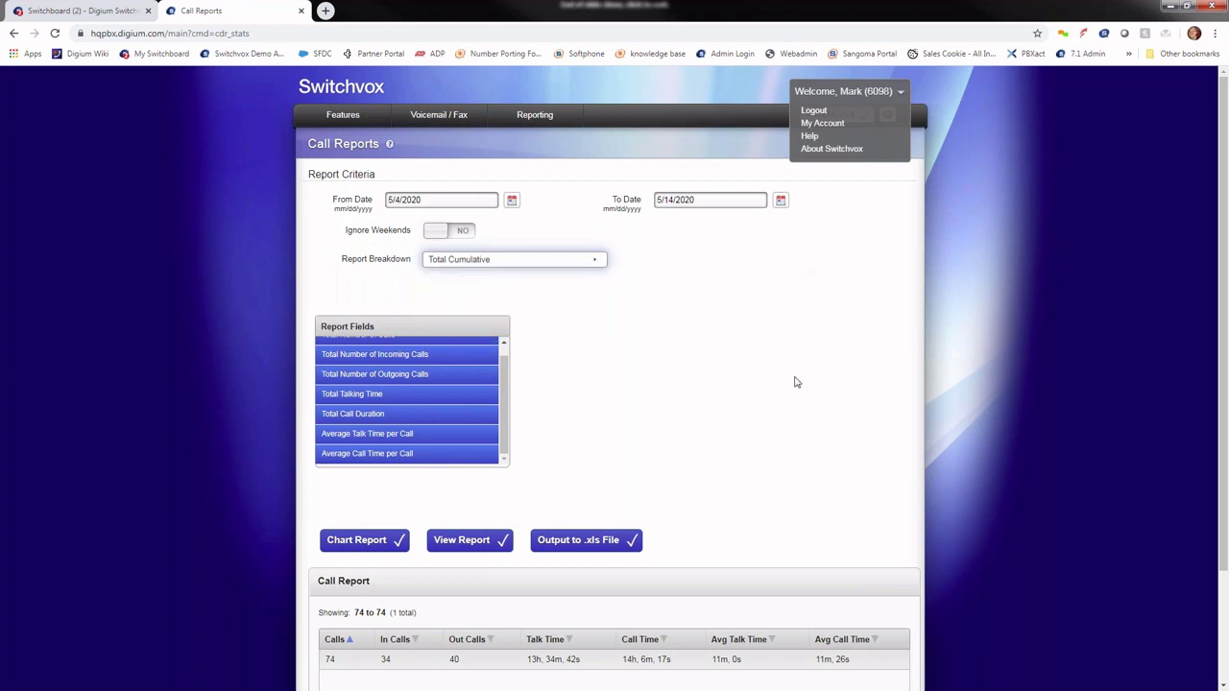
scroll(718, 391, down, 2)
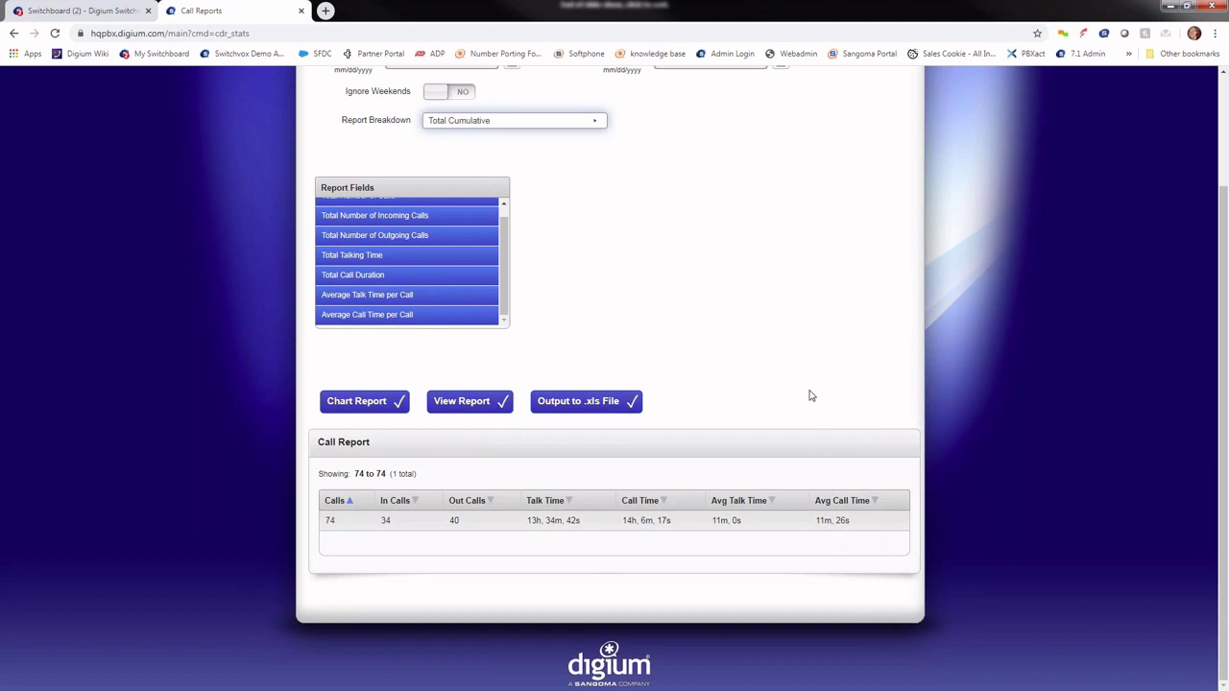
scroll(773, 485, up, 2)
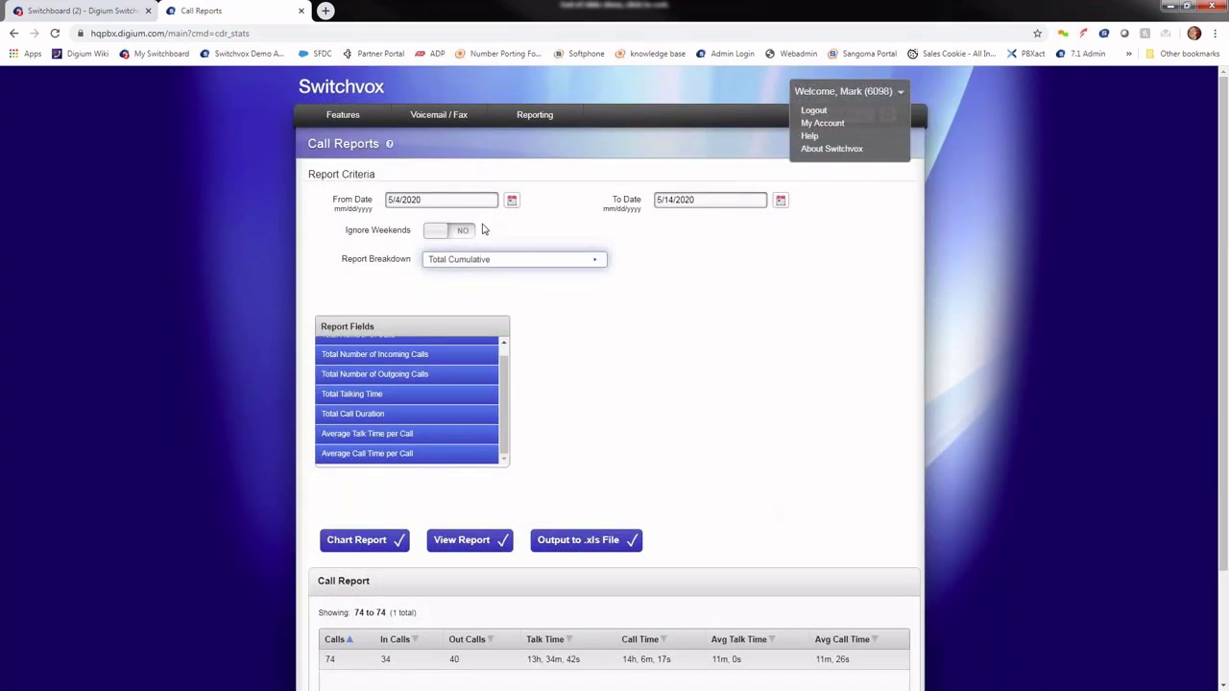
click(538, 117)
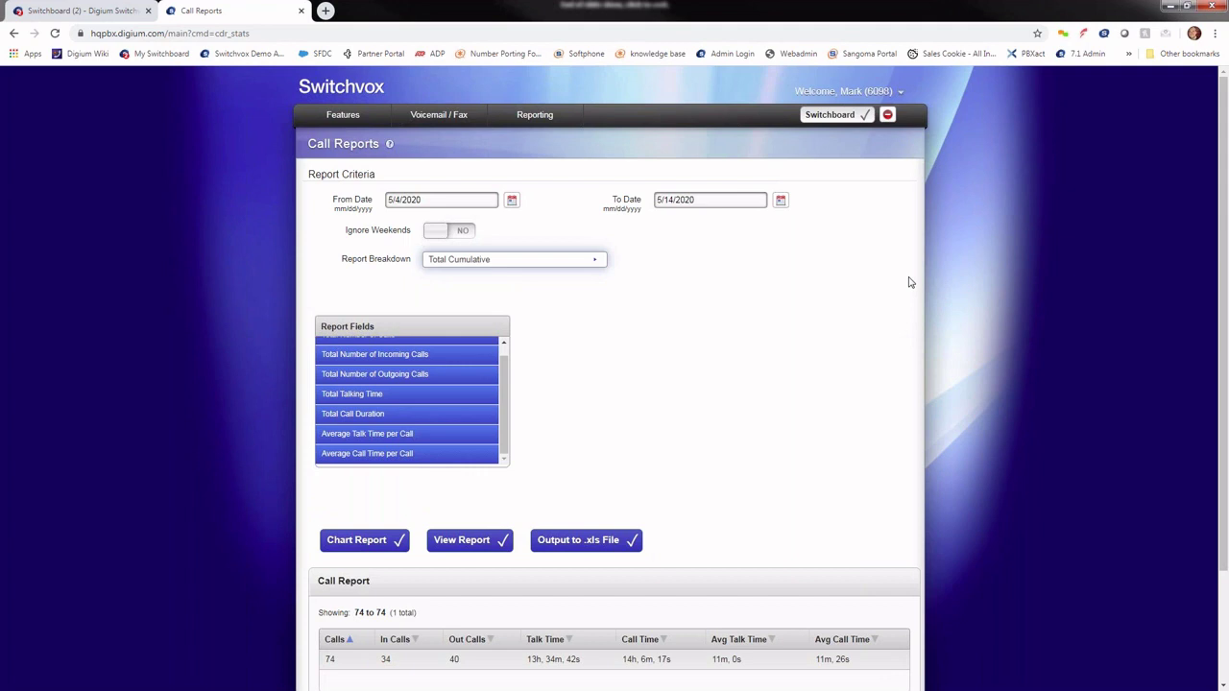
drag(960, 9, 704, 7)
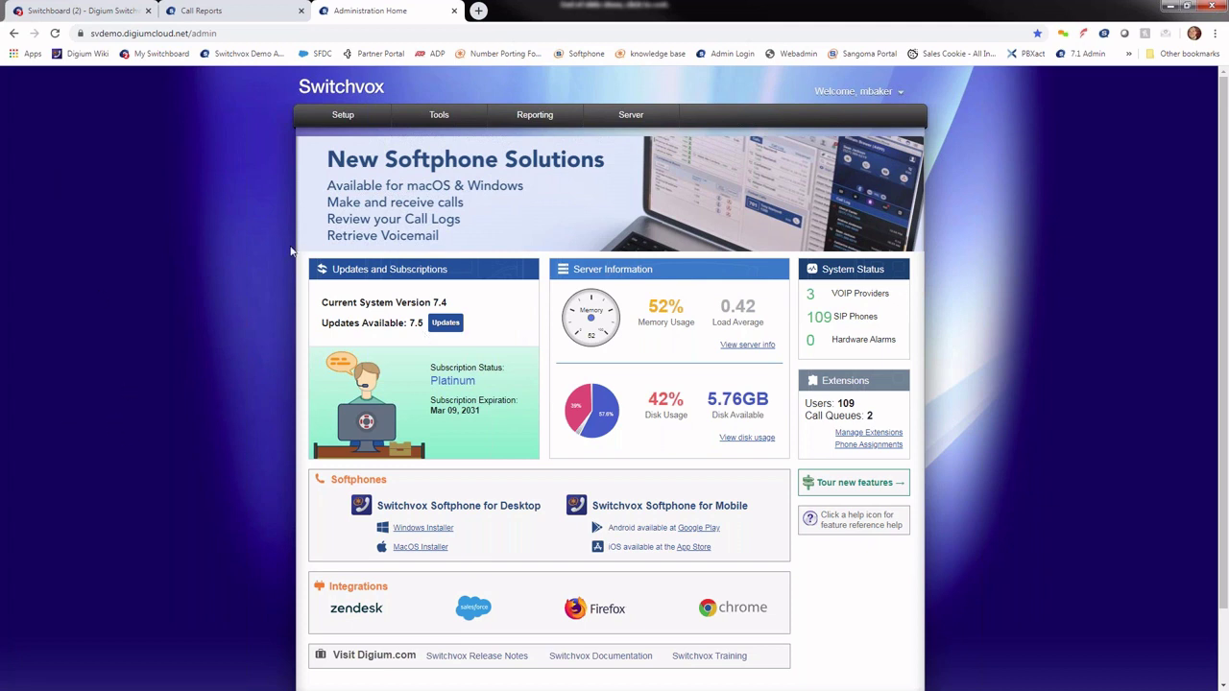
Step: Look over the Setup, Tools and Reporting menus on the Administration Home dashboard
mouse_move(378, 105)
mouse_move(341, 120)
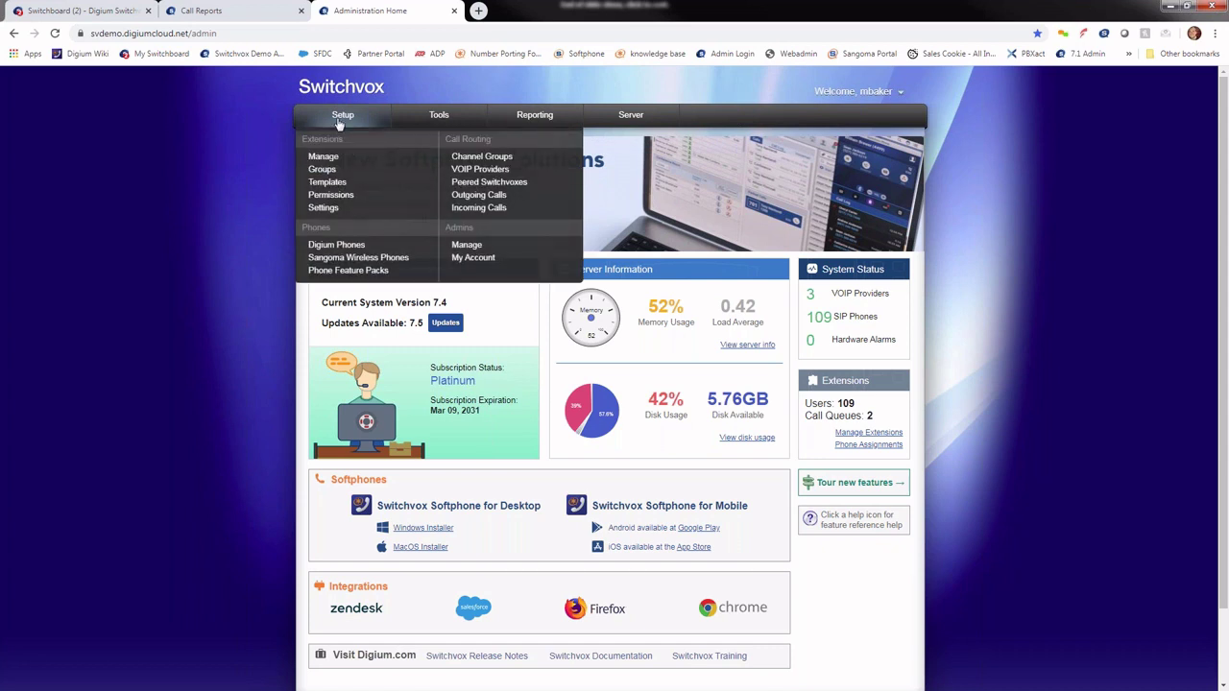
mouse_move(450, 125)
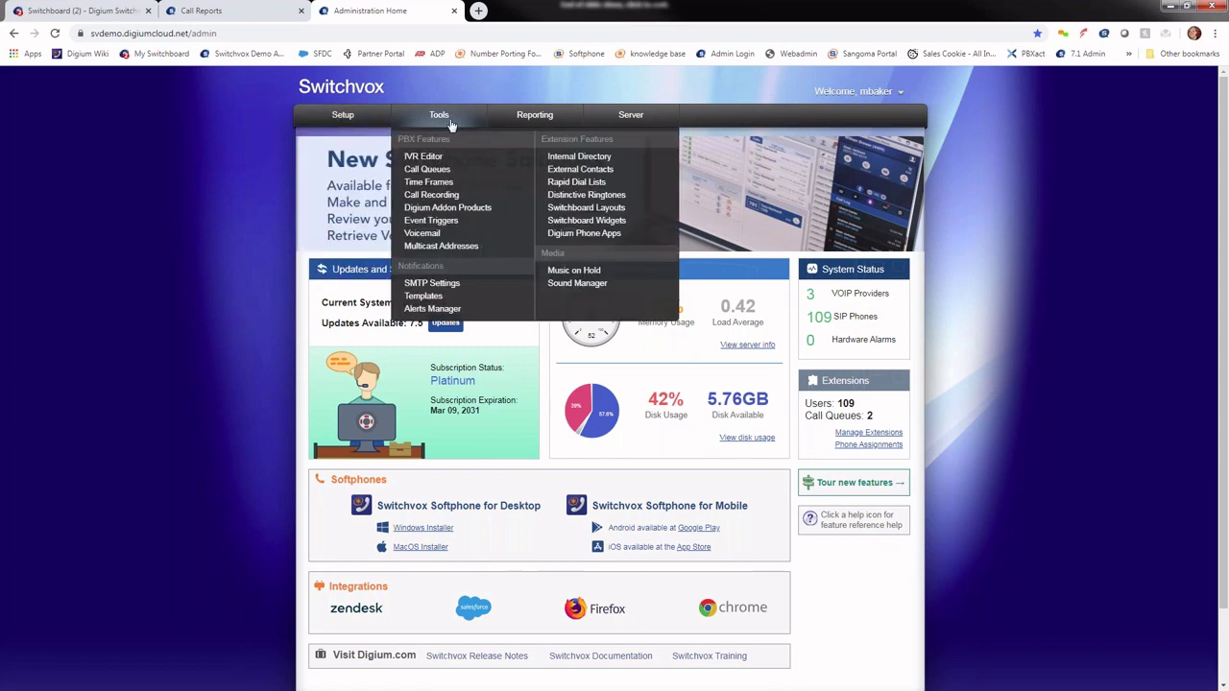
mouse_move(525, 117)
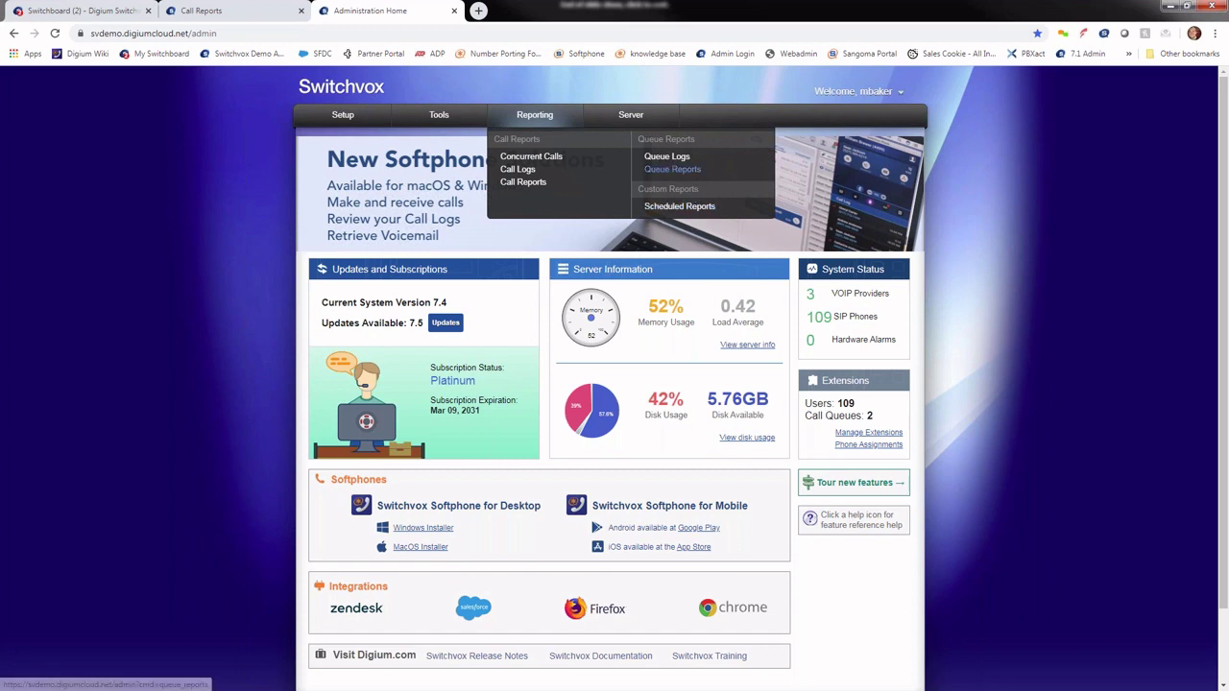
Step: Set Queue Reports to break down by queue member, selecting extension 8250
click(673, 169)
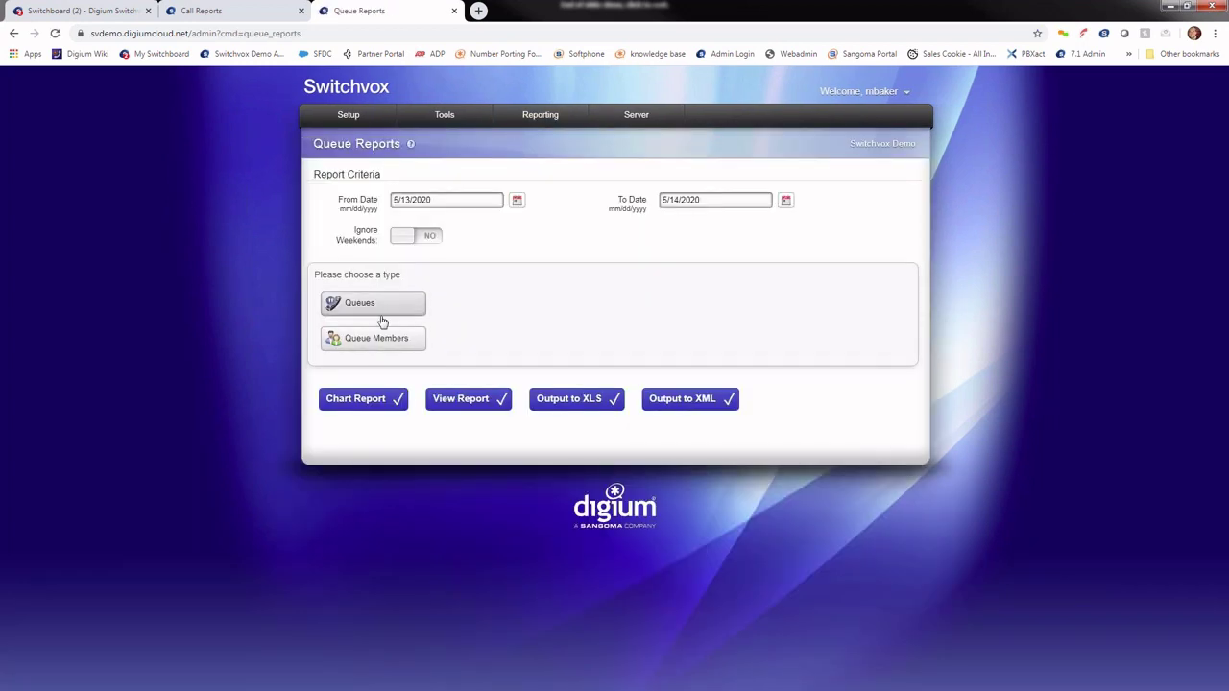
click(377, 341)
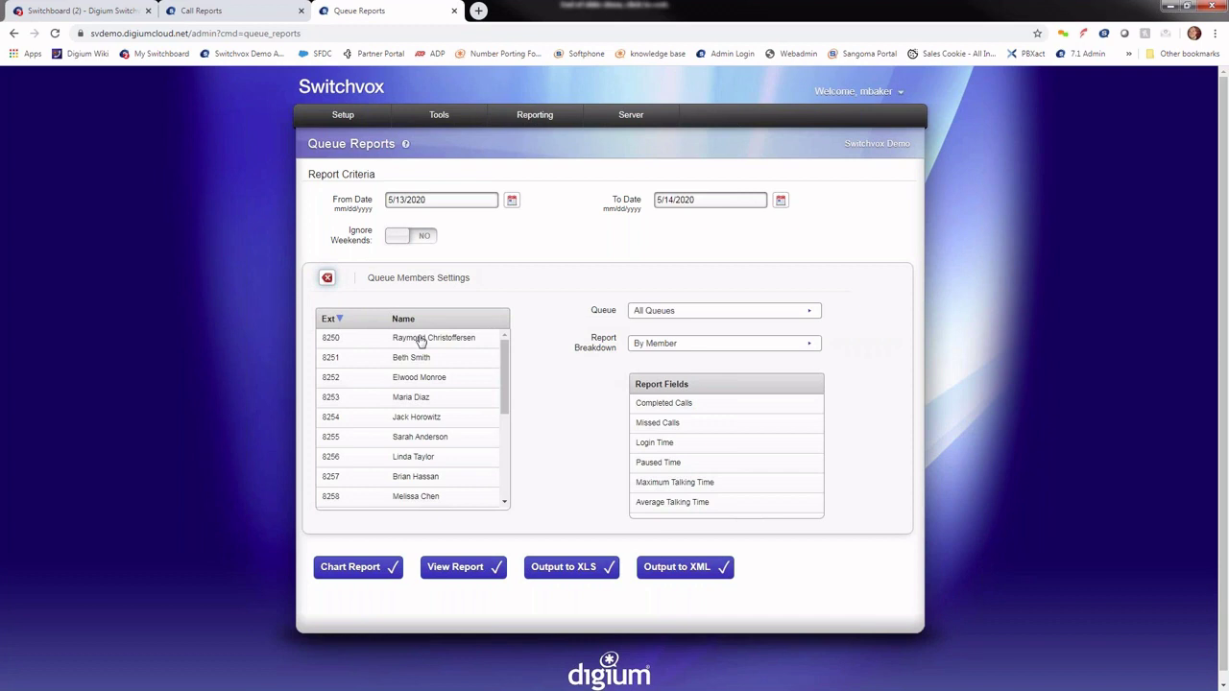
click(418, 336)
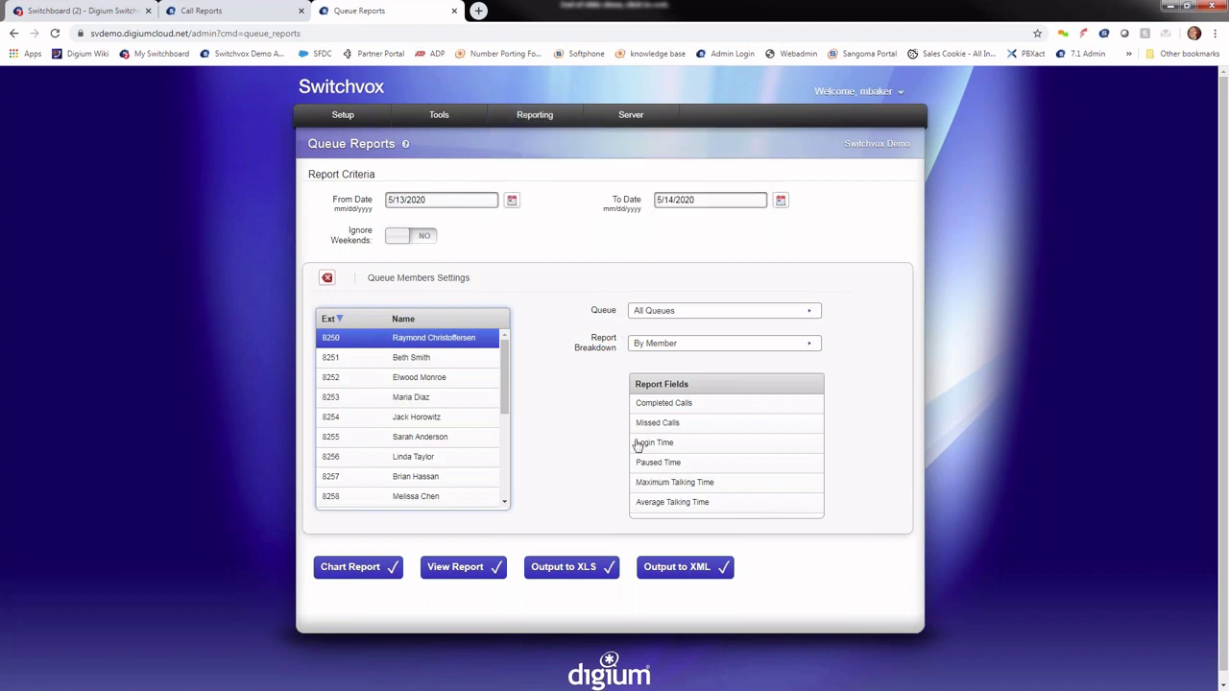
mouse_move(534, 130)
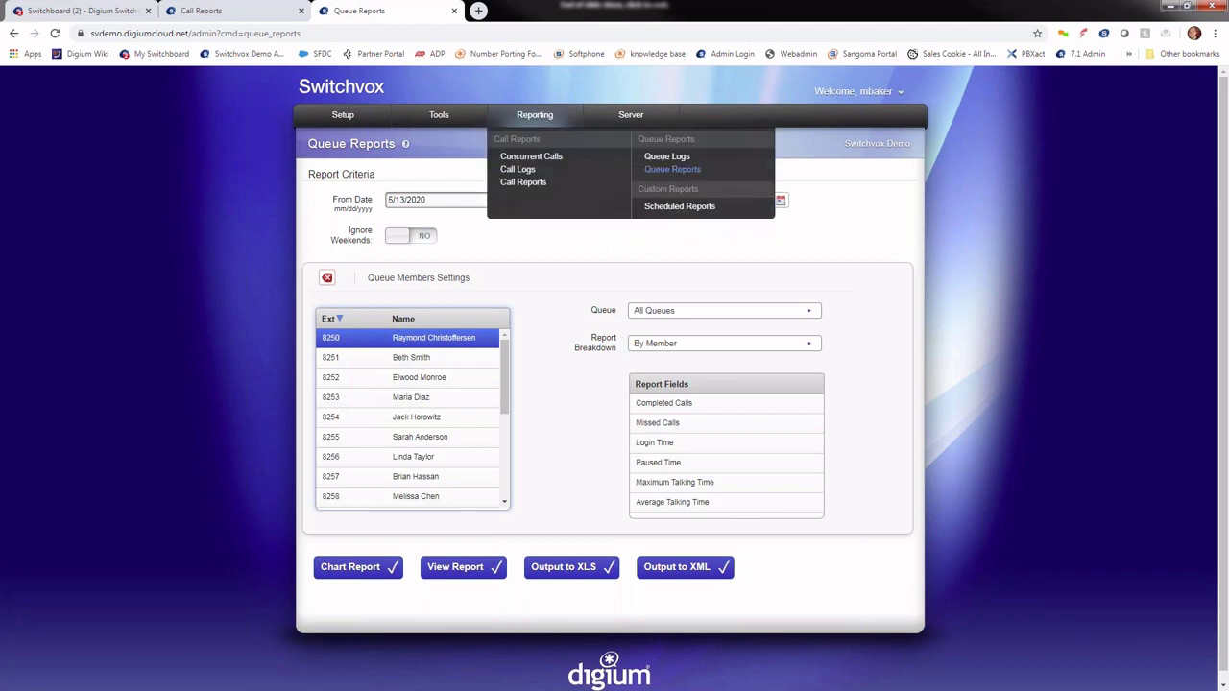
click(672, 169)
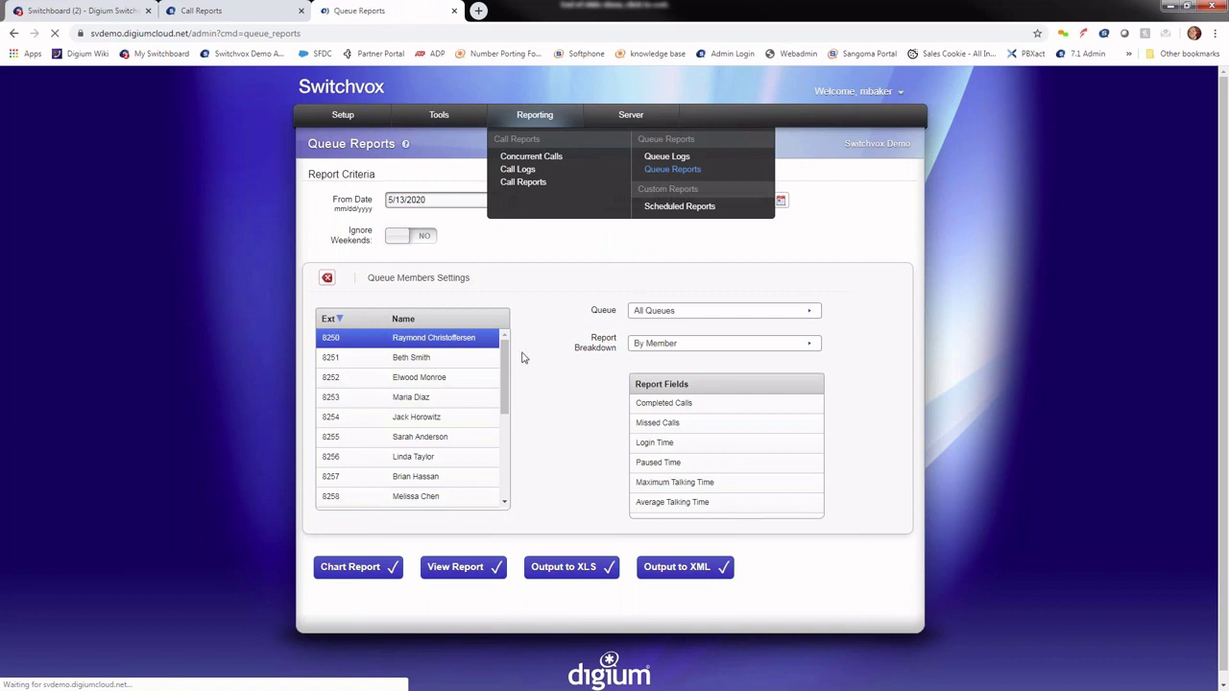
Step: Switch the queue report to whole queues, keep the By Queue breakdown, and review the Report Fields
click(373, 303)
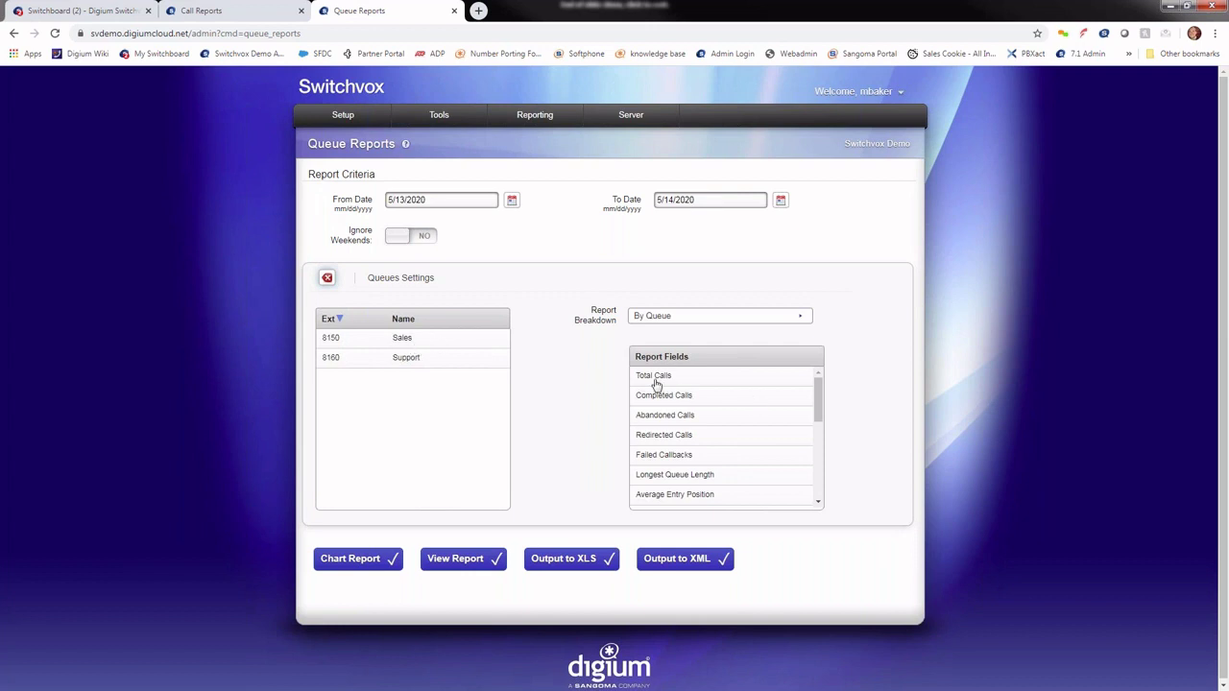
click(745, 324)
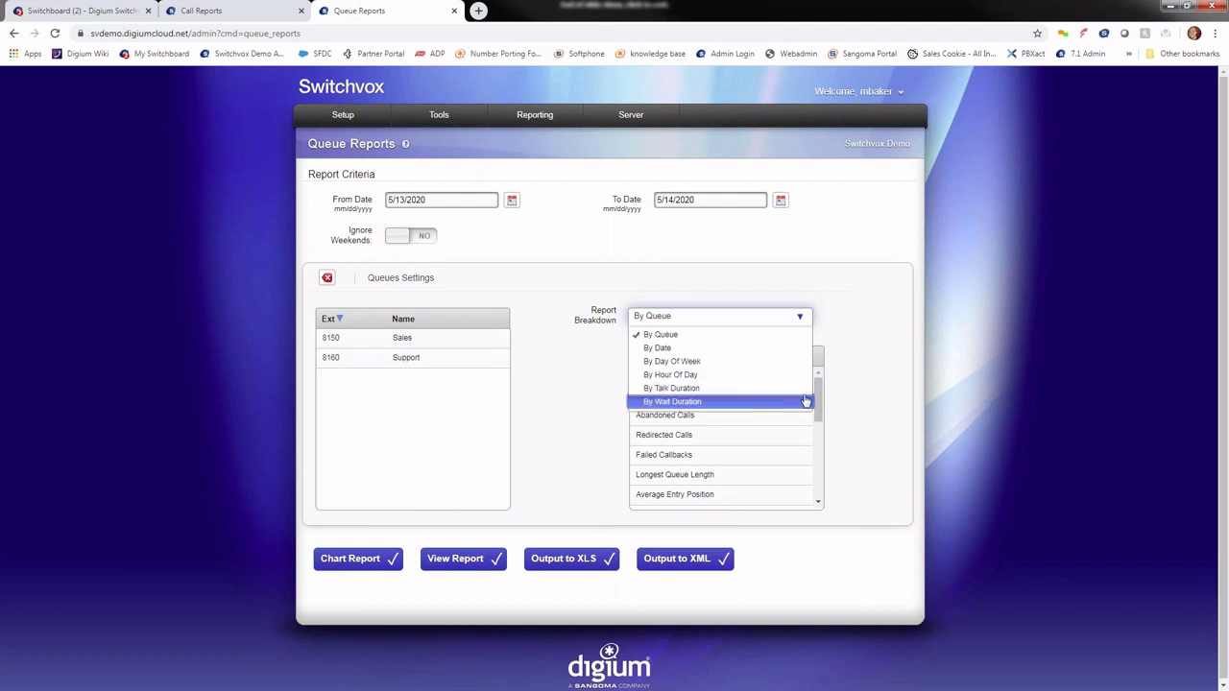
click(877, 340)
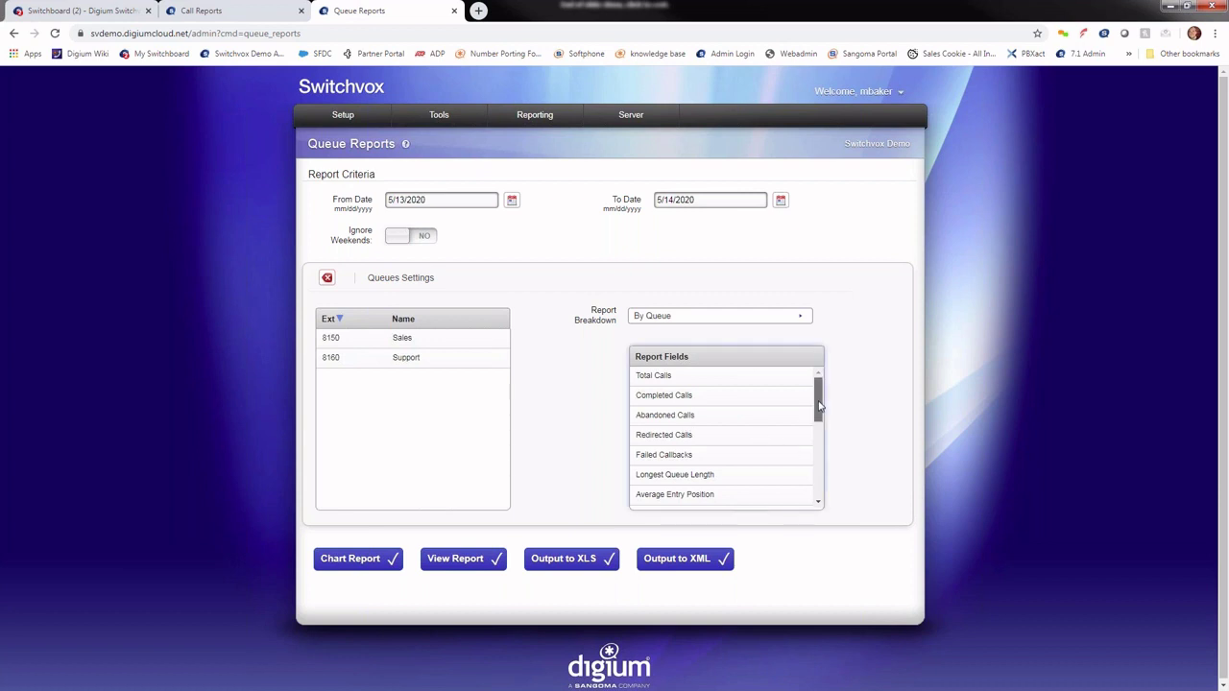
scroll(819, 411, down, 1)
scroll(819, 411, down, 1)
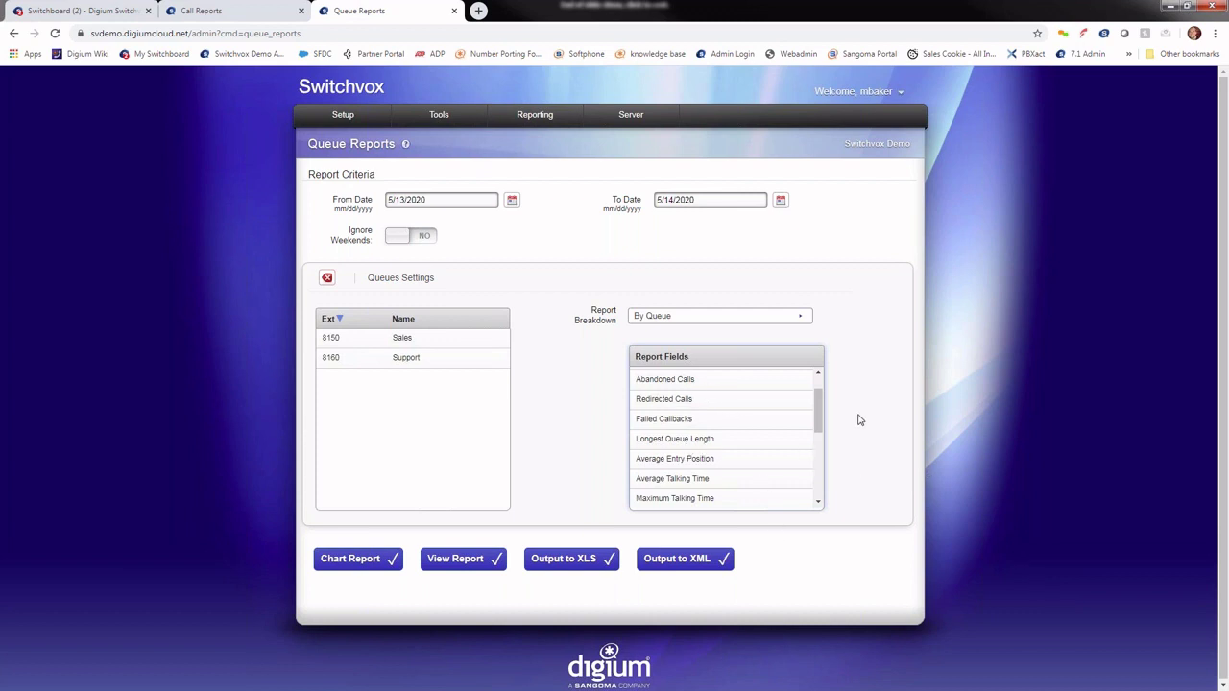
scroll(818, 420, down, 1)
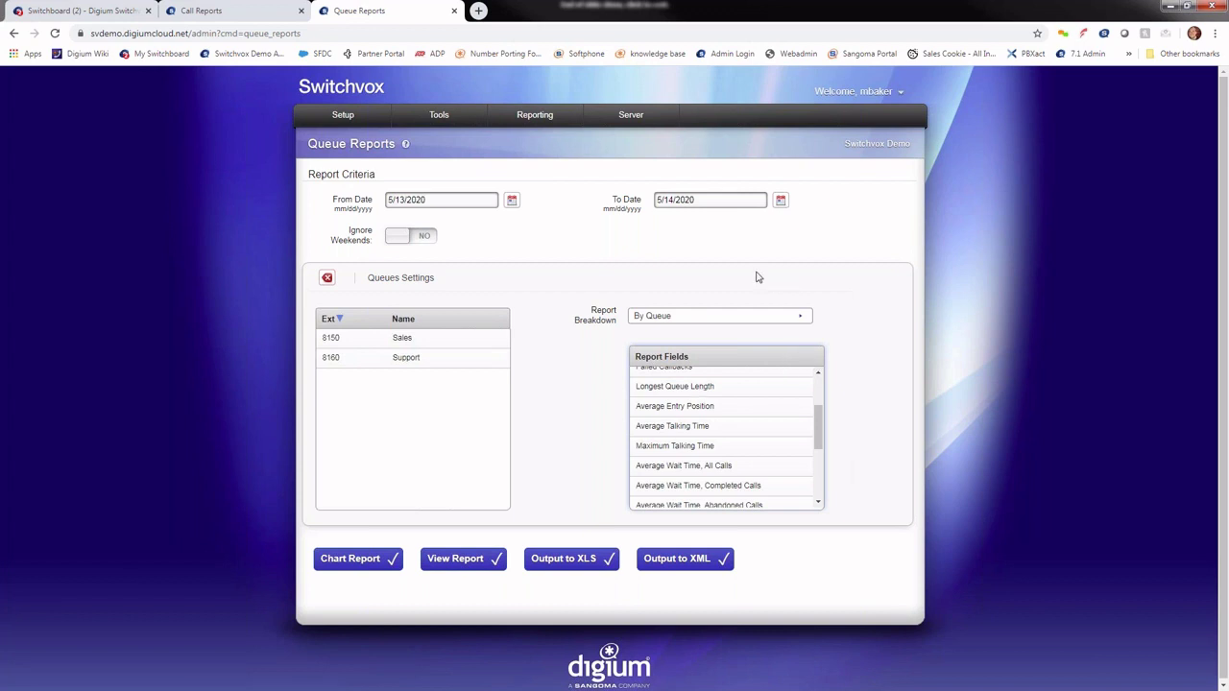
mouse_move(438, 115)
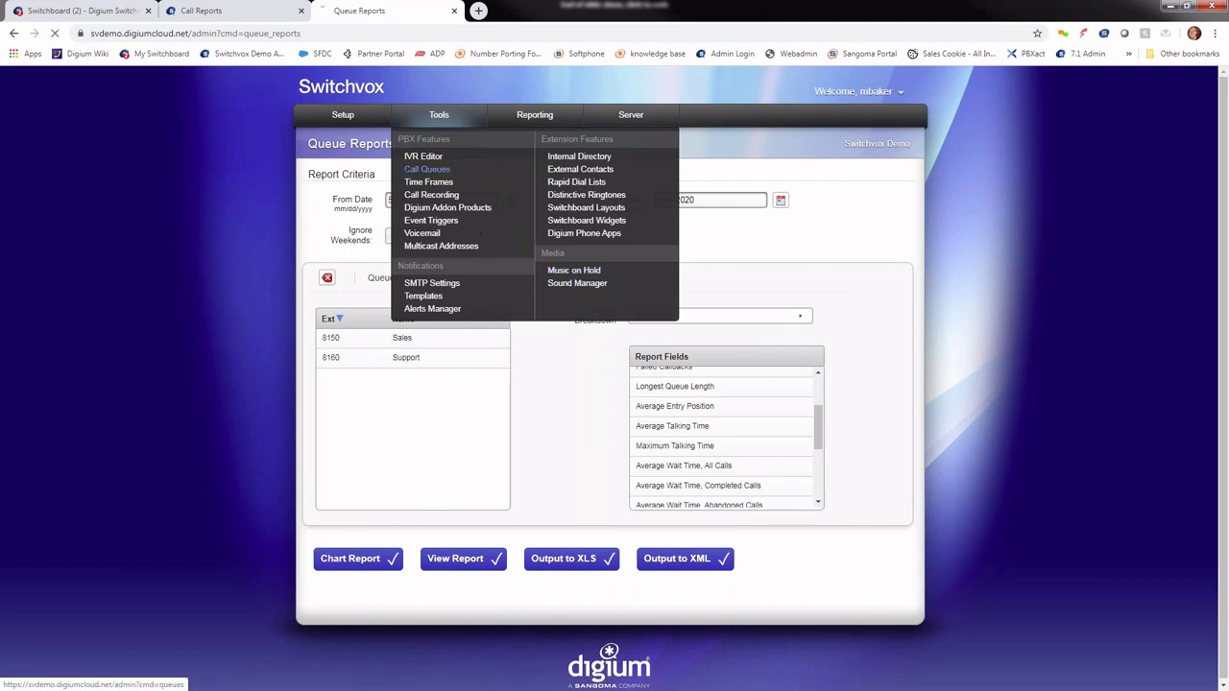
Step: Edit the Sales queue's caller experience so waiting callers hear Music On Hold
click(427, 169)
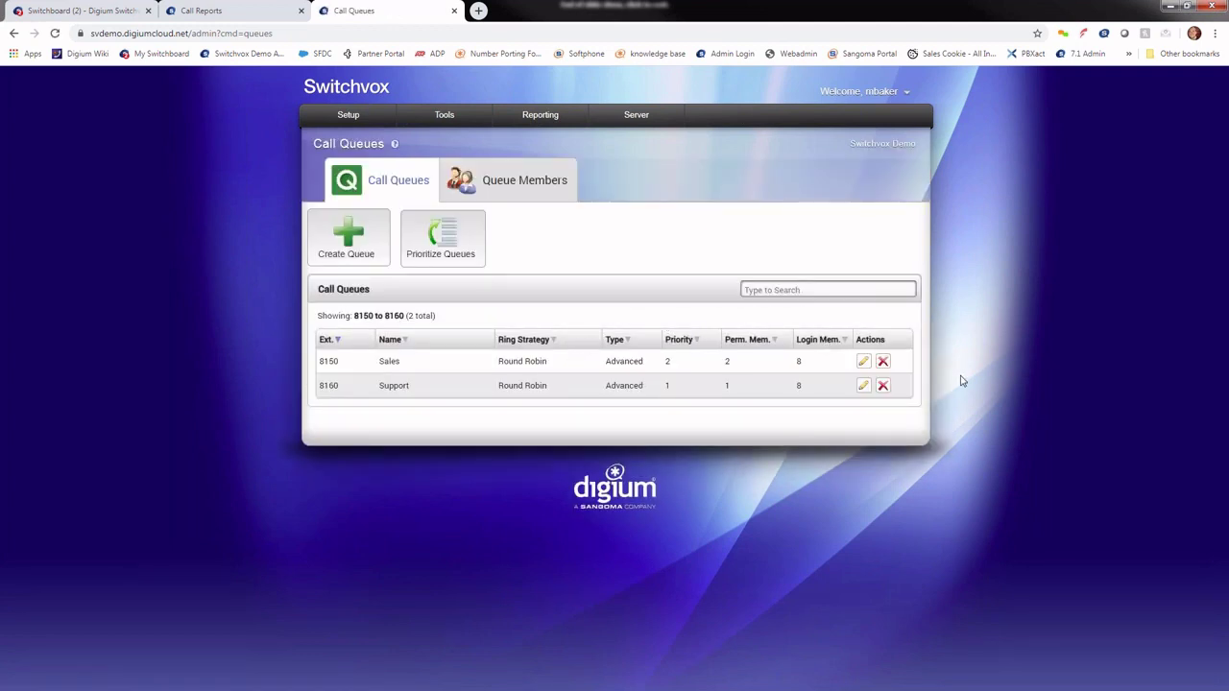
click(864, 363)
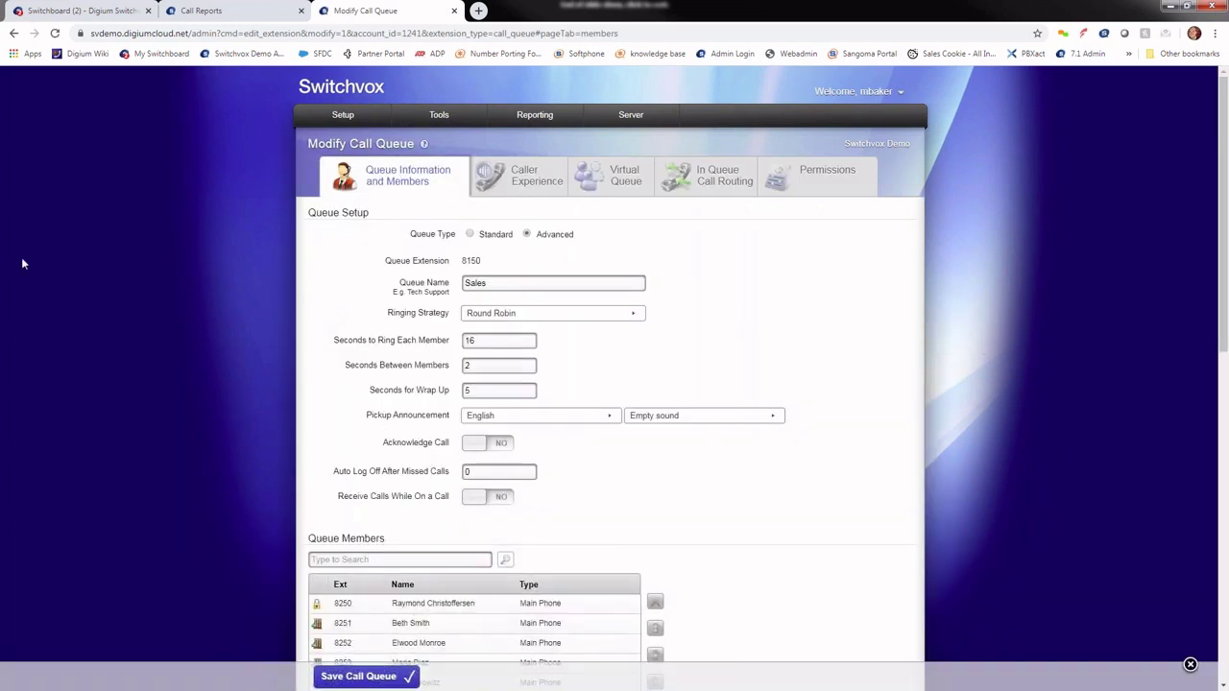
click(525, 182)
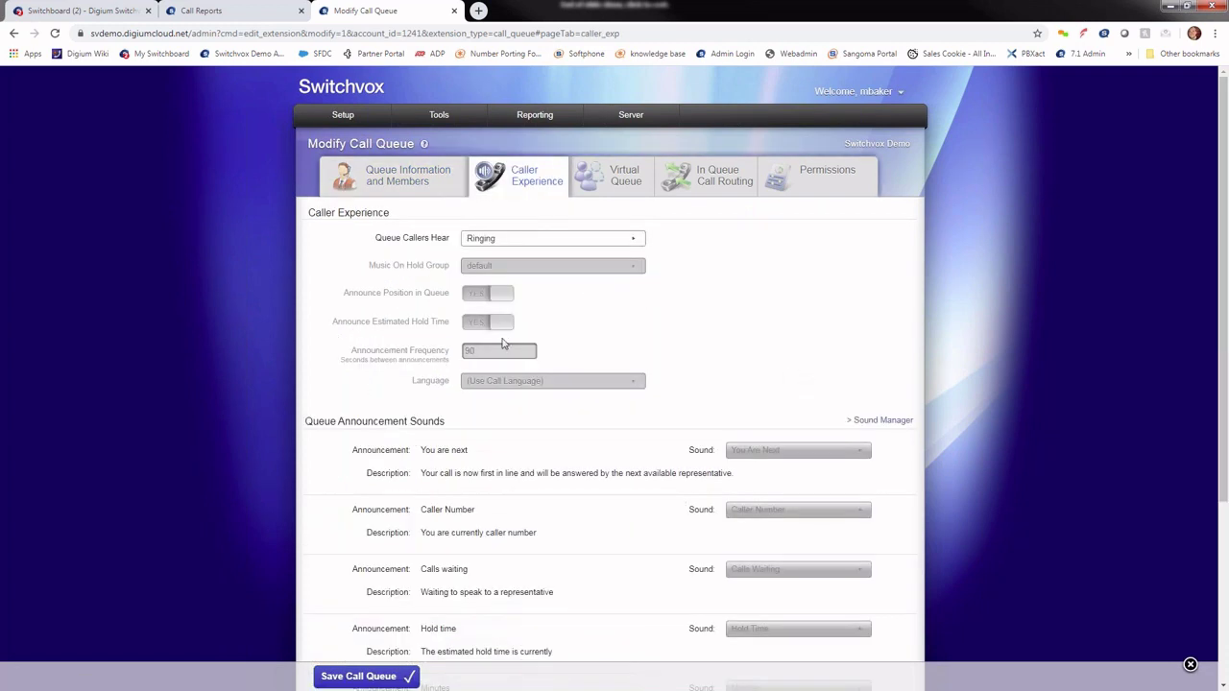
click(542, 242)
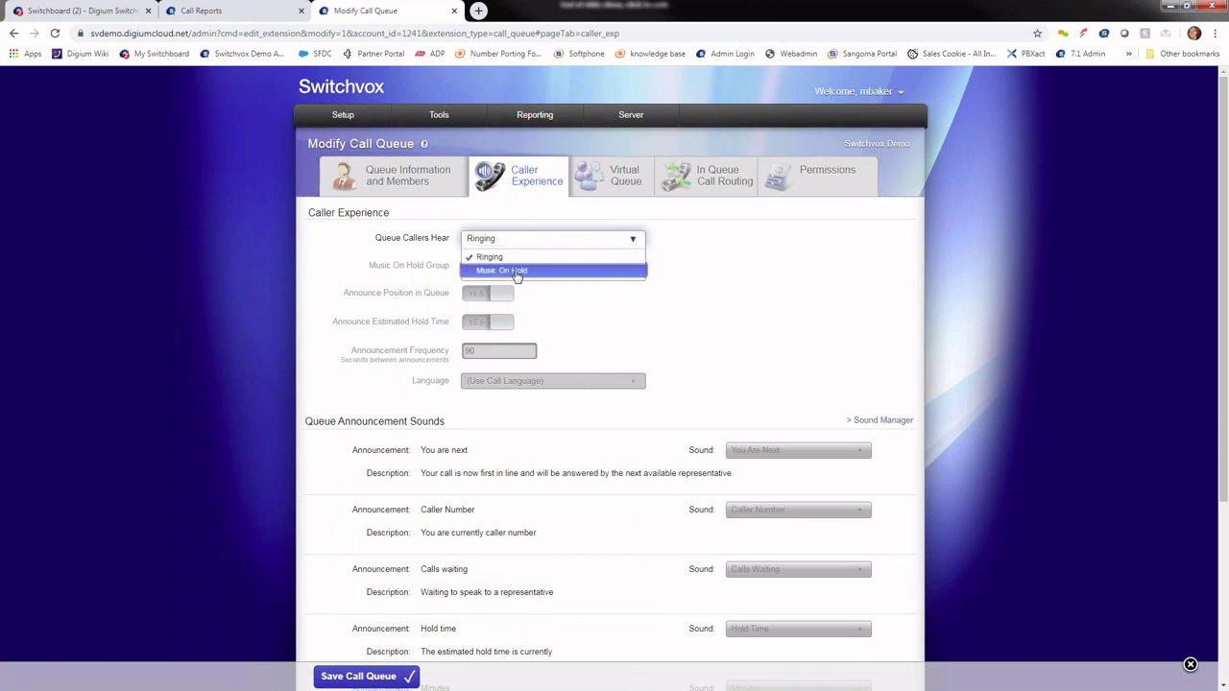
click(534, 277)
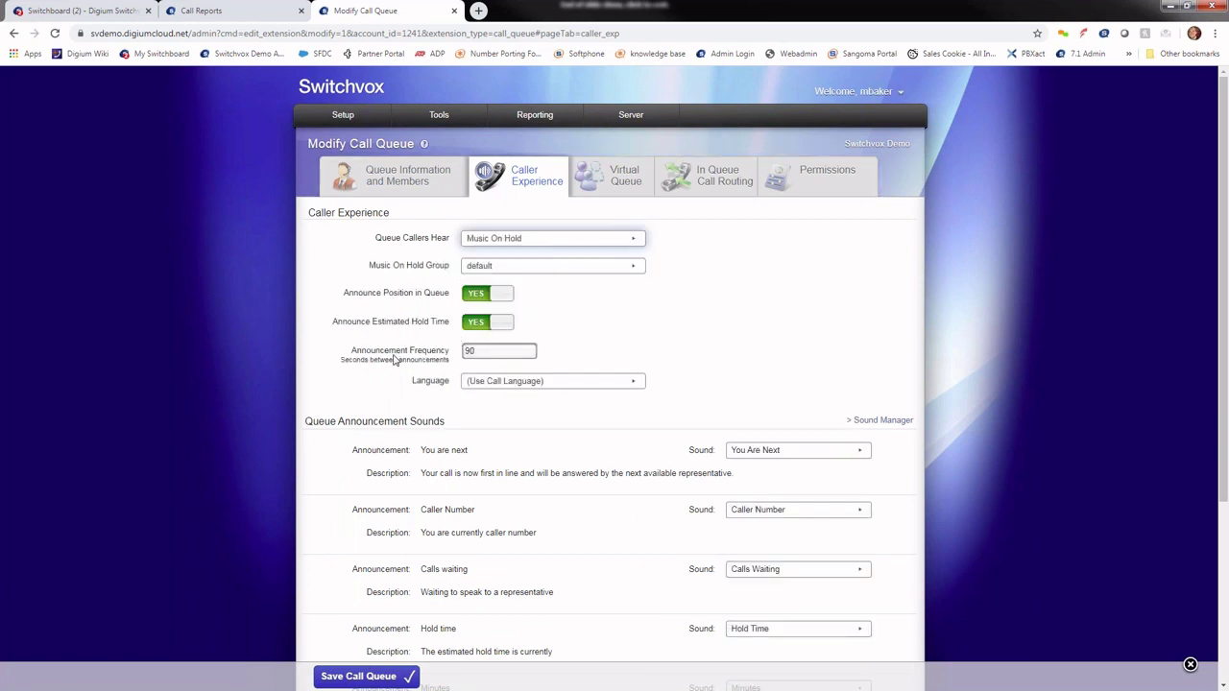
scroll(800, 363, down, 3)
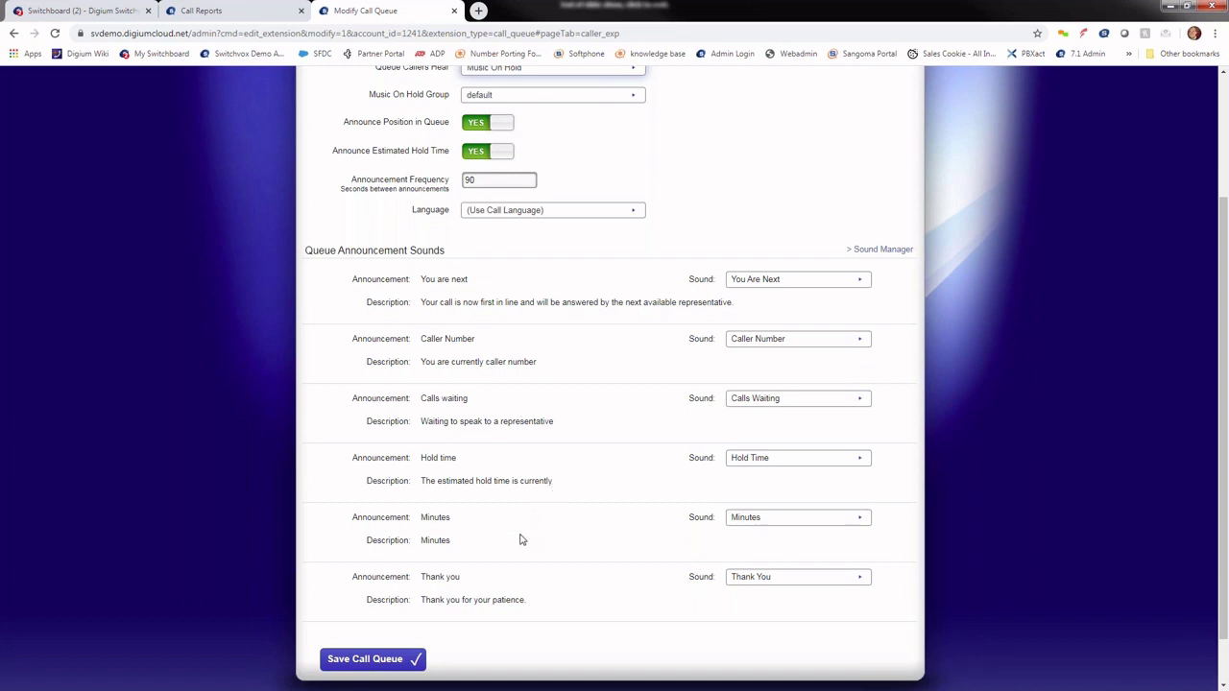
scroll(521, 541, up, 3)
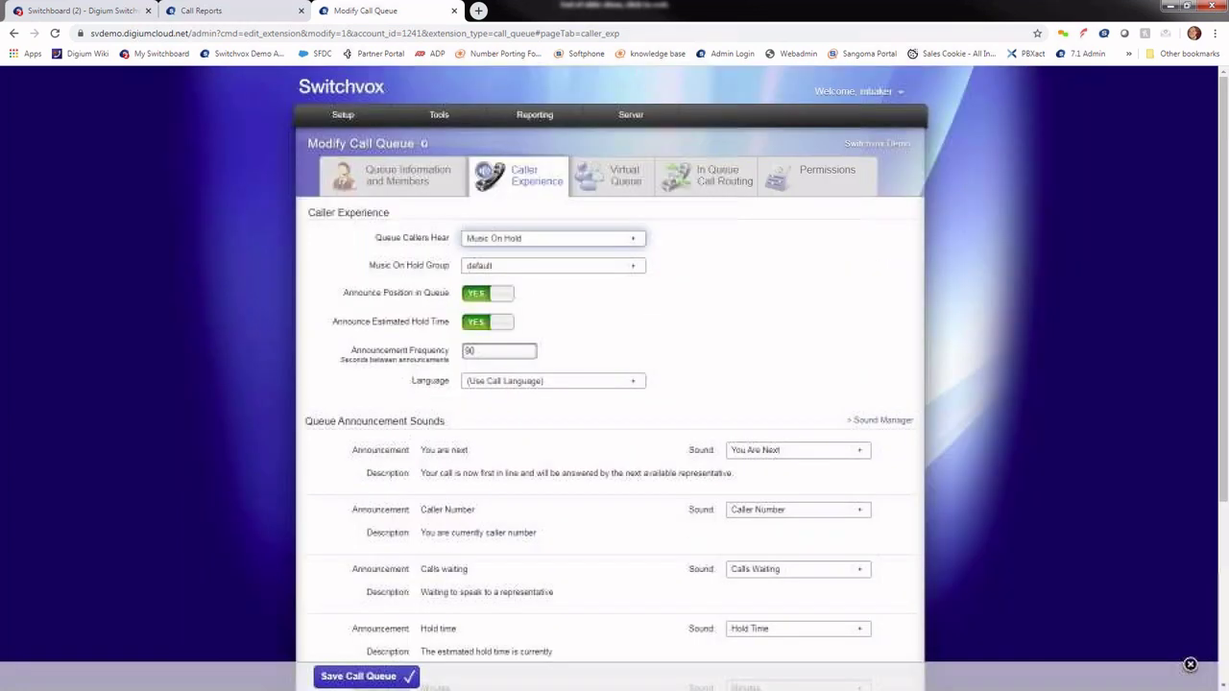
Step: Review the Sales queue's Round Robin setup and its seven members, 8250–8256
click(427, 197)
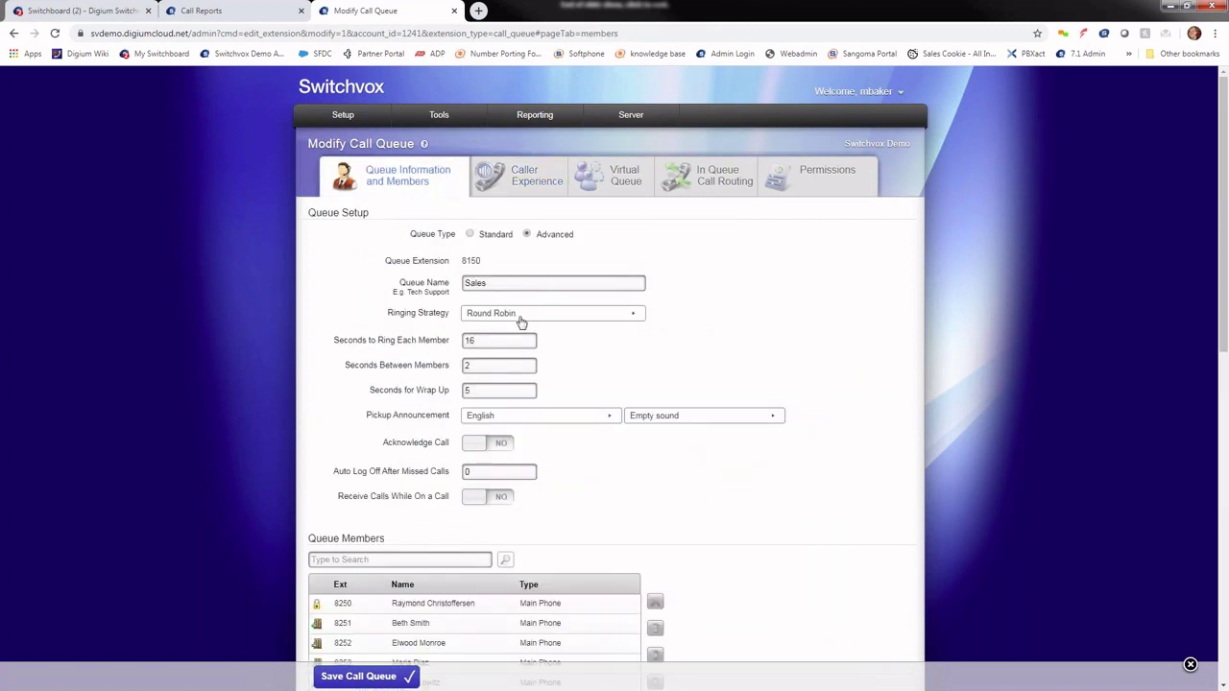
scroll(672, 492, down, 2)
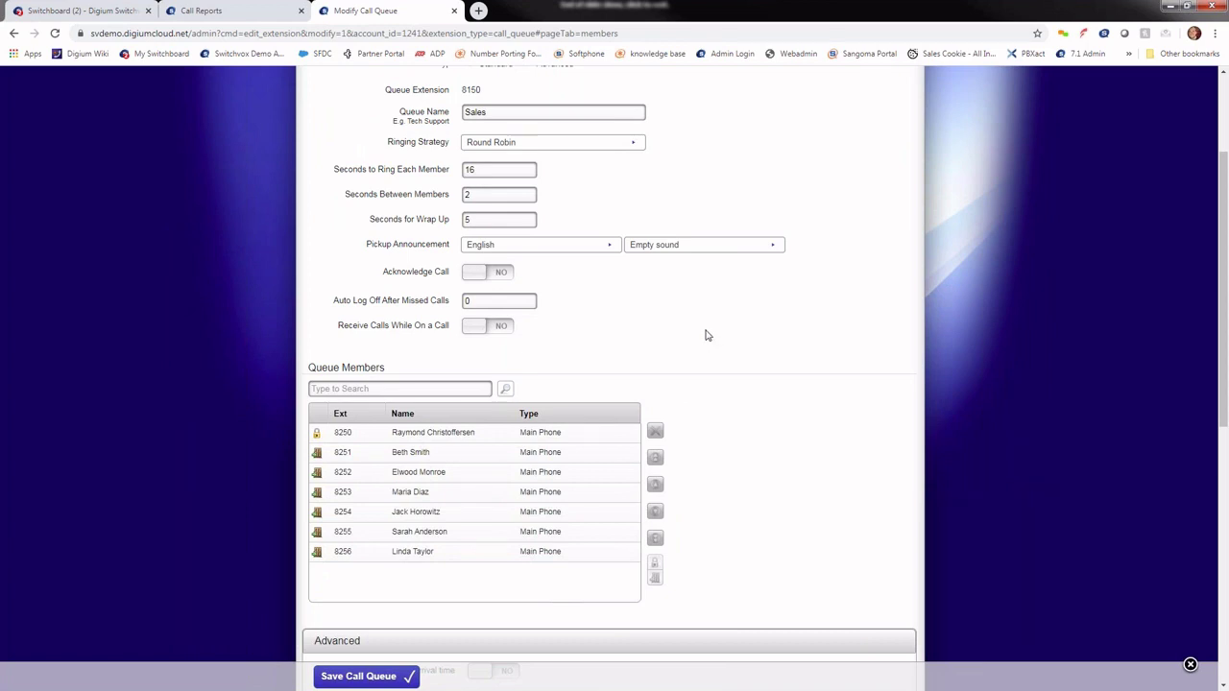
scroll(489, 445, down, 2)
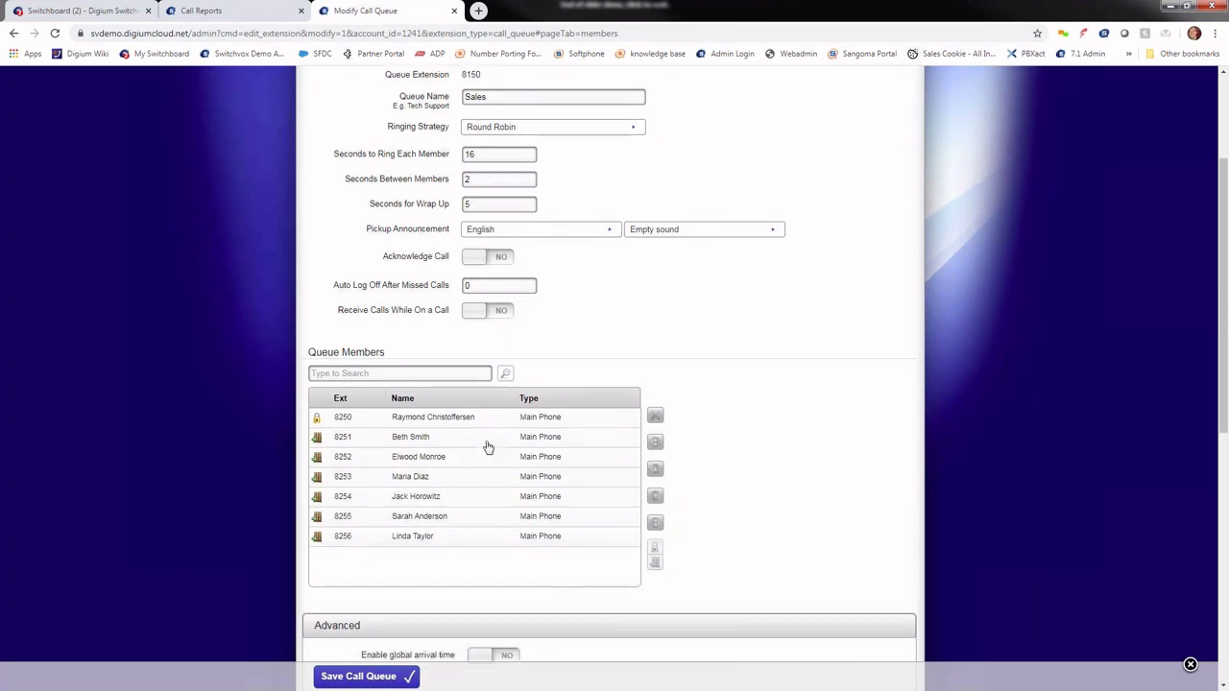
scroll(599, 483, up, 4)
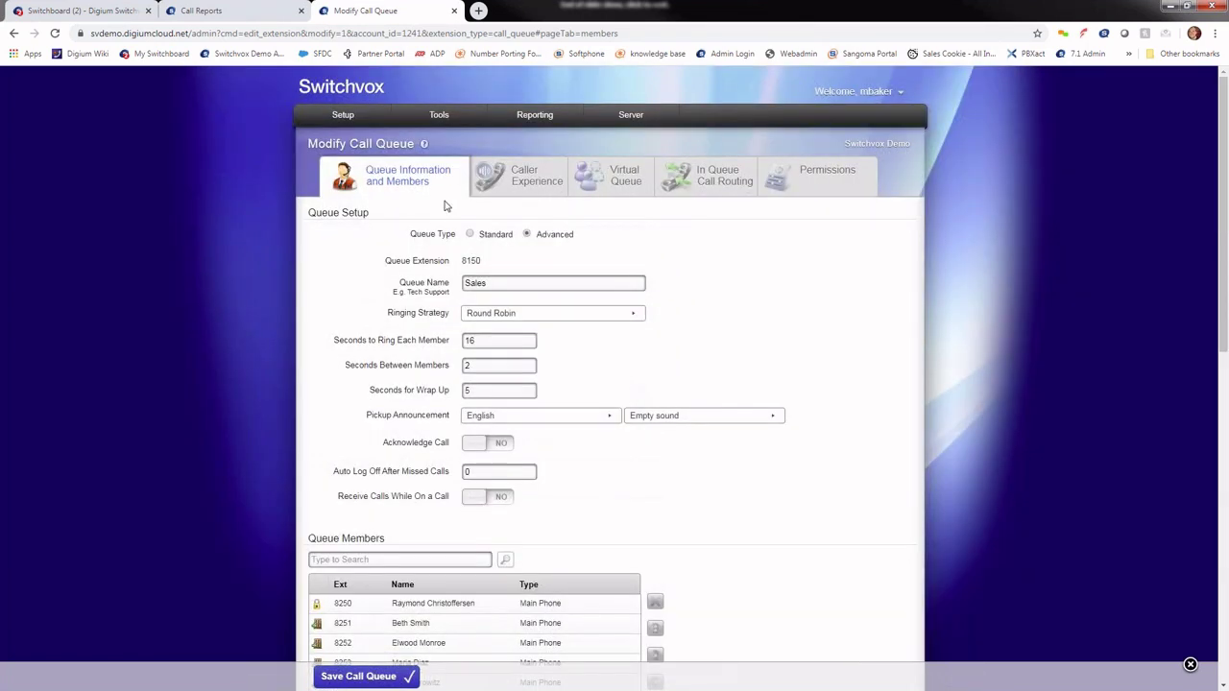
mouse_move(389, 115)
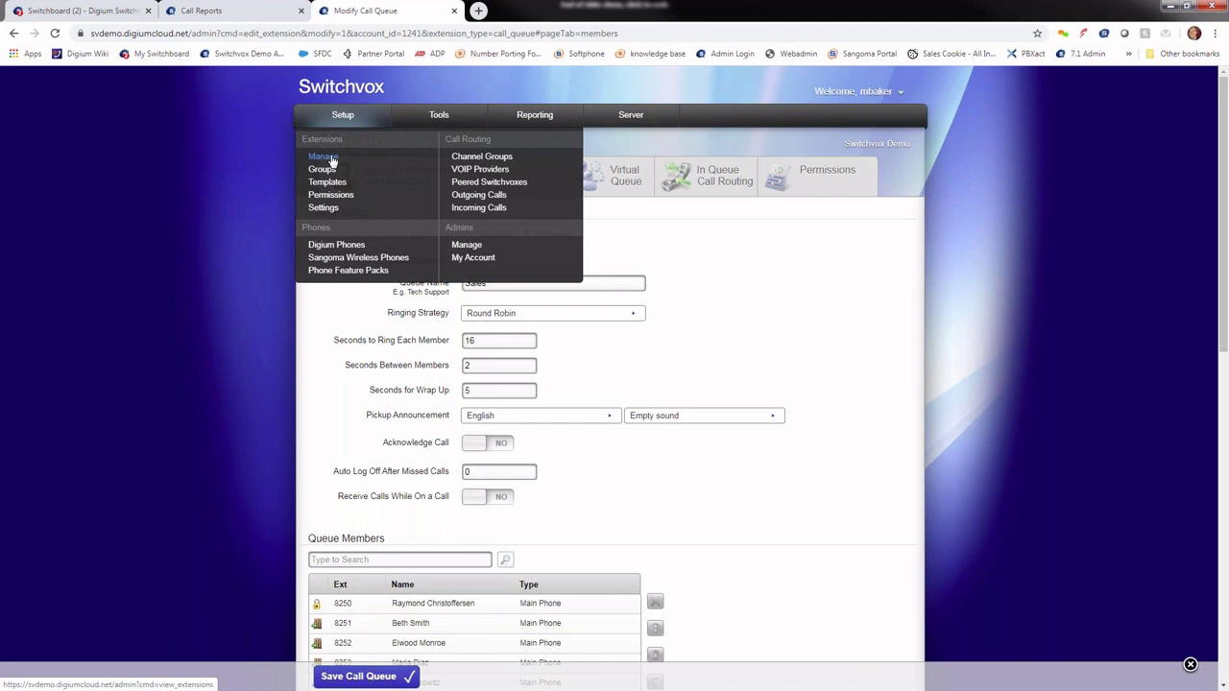
Step: Browse all 117 extensions in Manage Extensions and open extension 1016
click(326, 158)
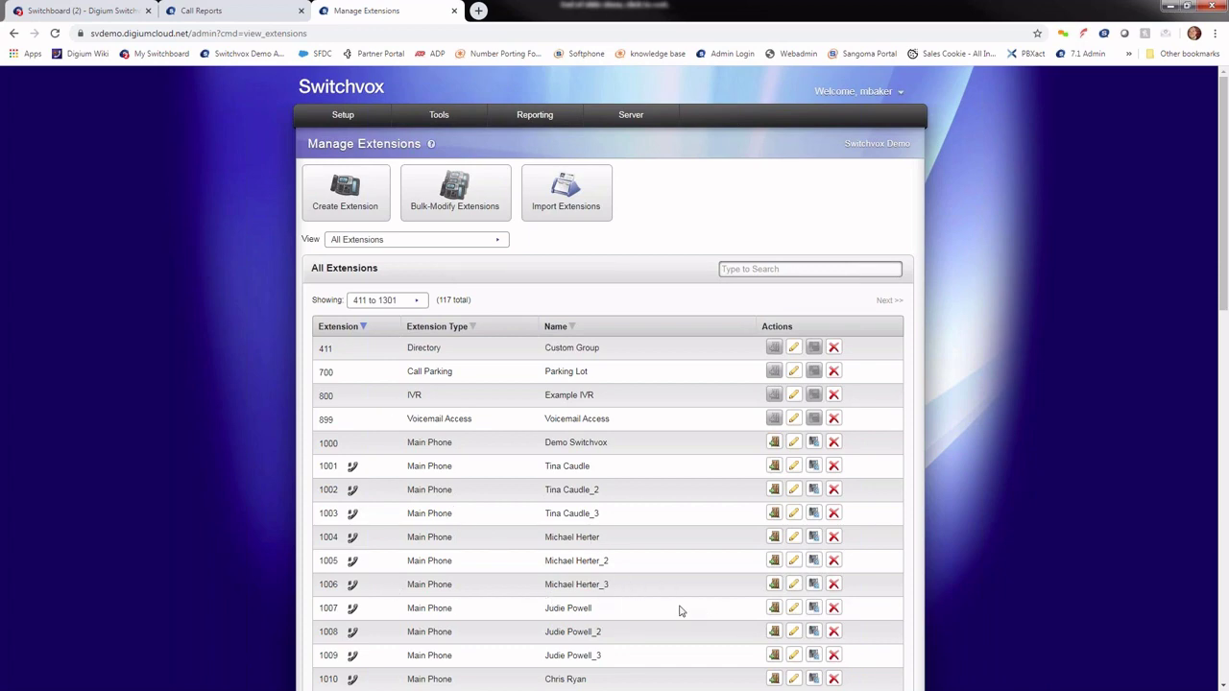
scroll(639, 598, down, 2)
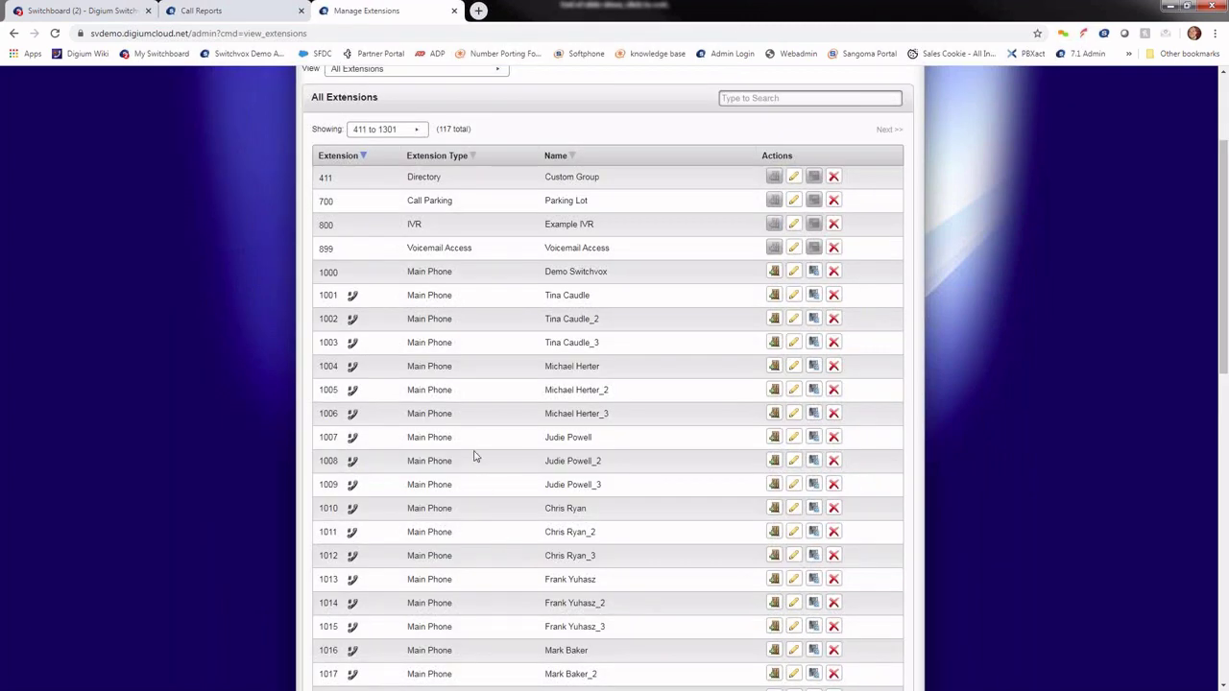
scroll(470, 465, up, 2)
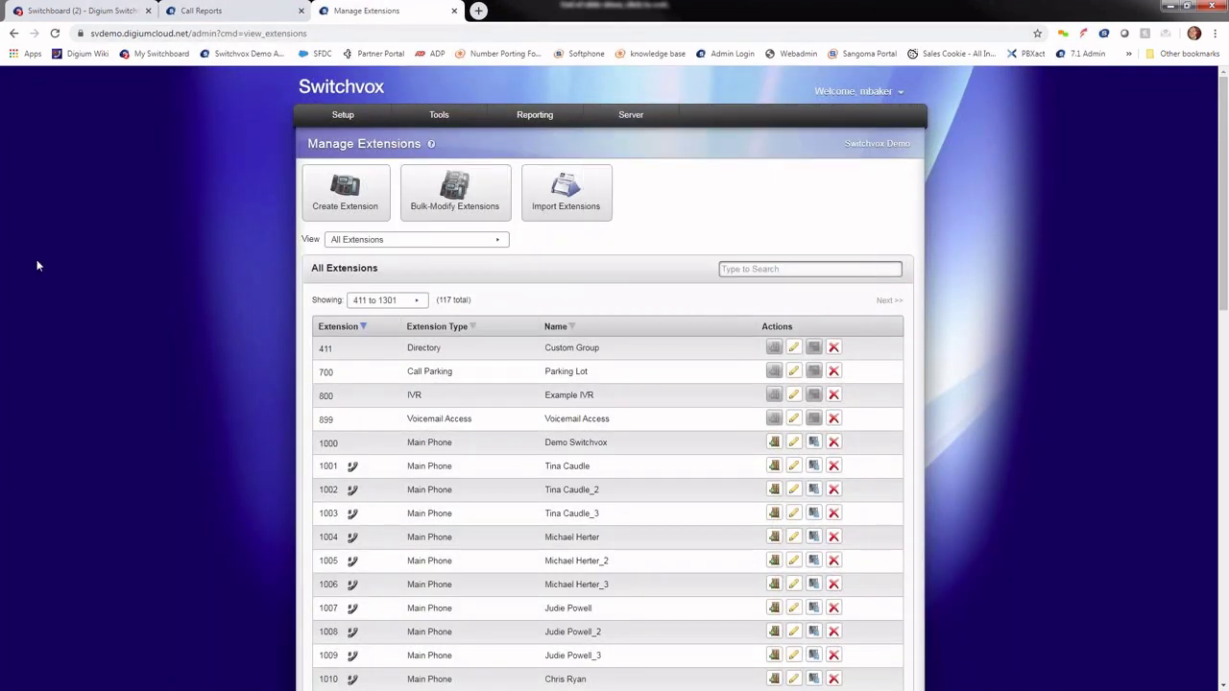
scroll(297, 385, down, 2)
scroll(297, 384, down, 2)
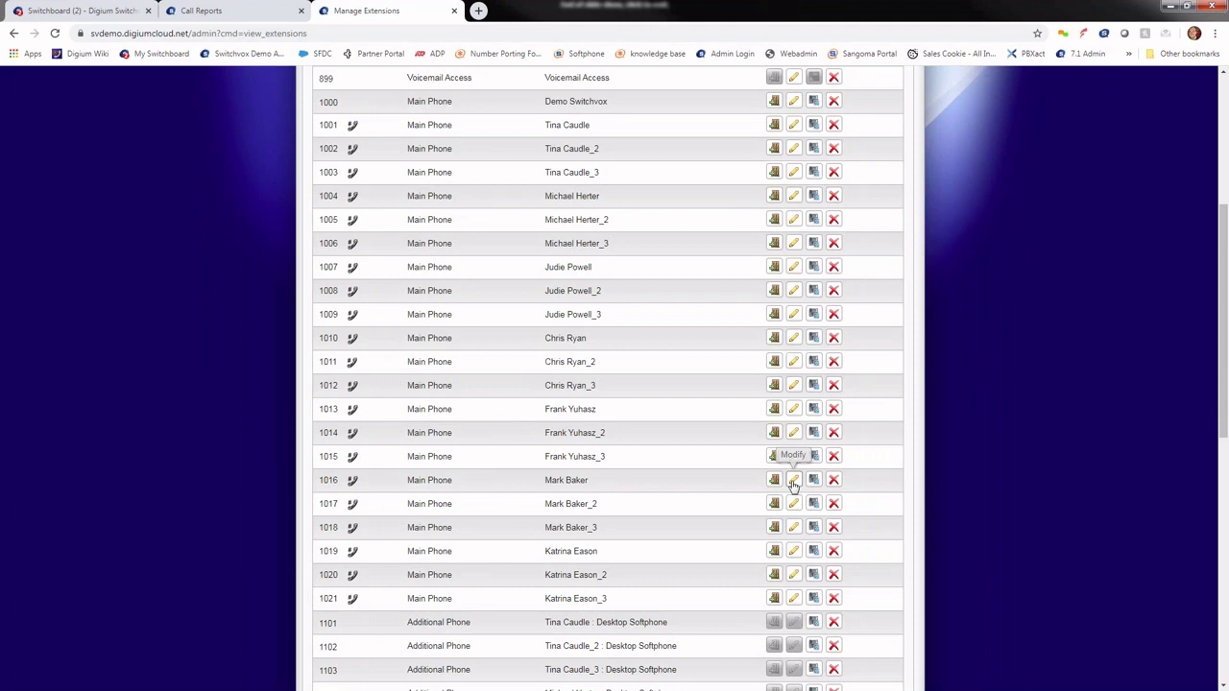
click(794, 482)
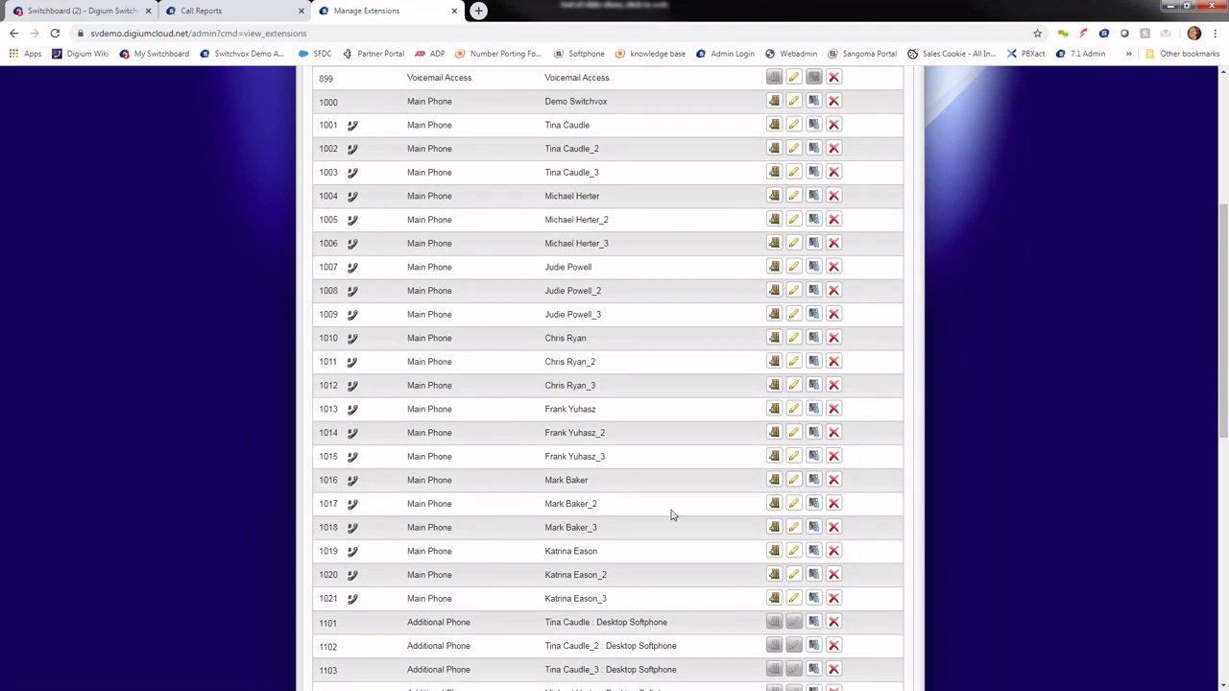
Step: Open extension 1016 and replace its user's first and last name with new ones
click(794, 480)
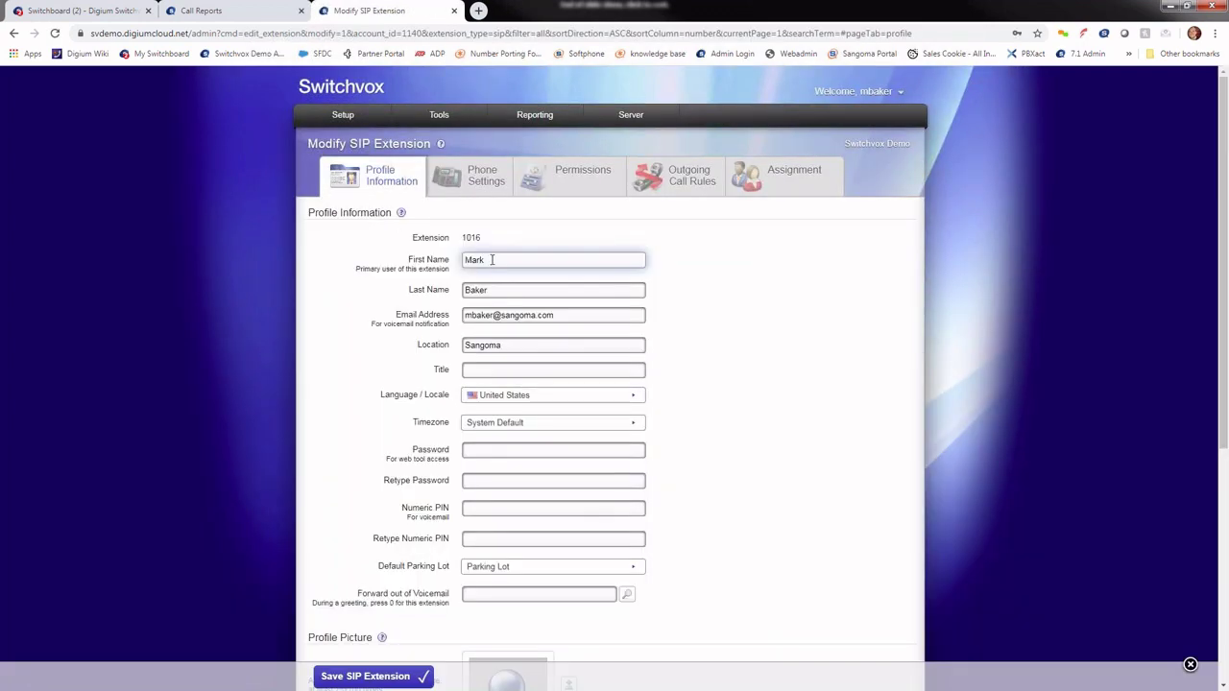
double_click(492, 259)
double_click(503, 289)
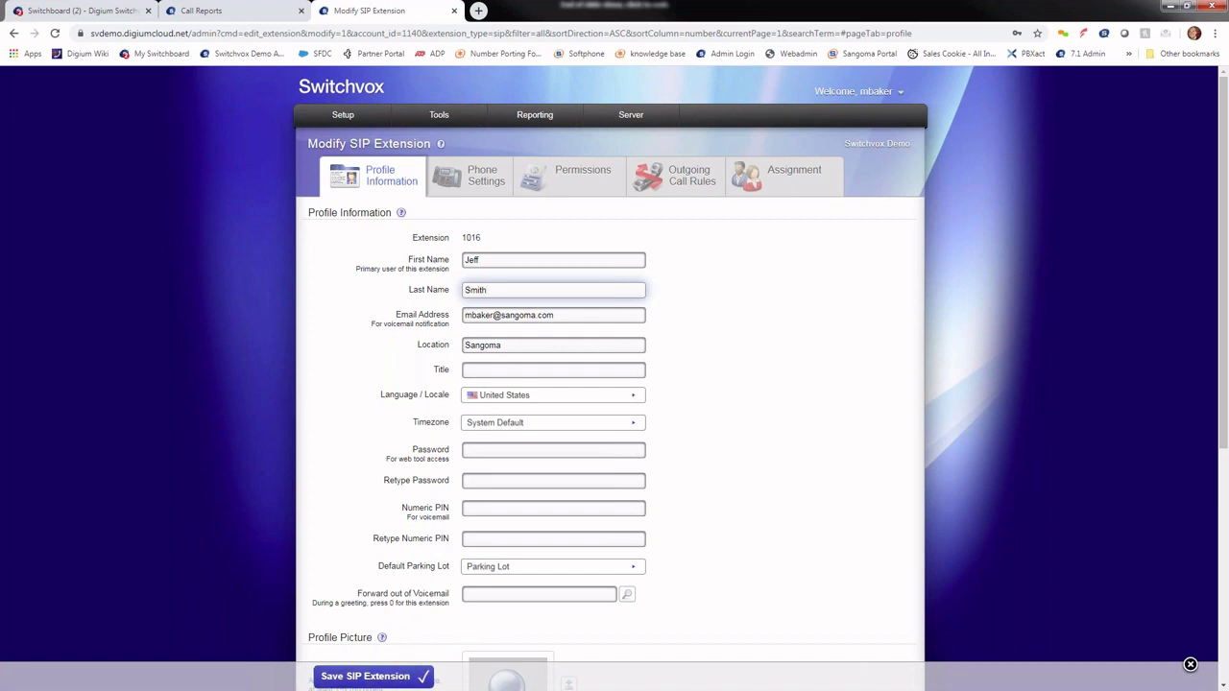
Step: Go to the Manage Extensions list and start creating a new extension
mouse_move(347, 124)
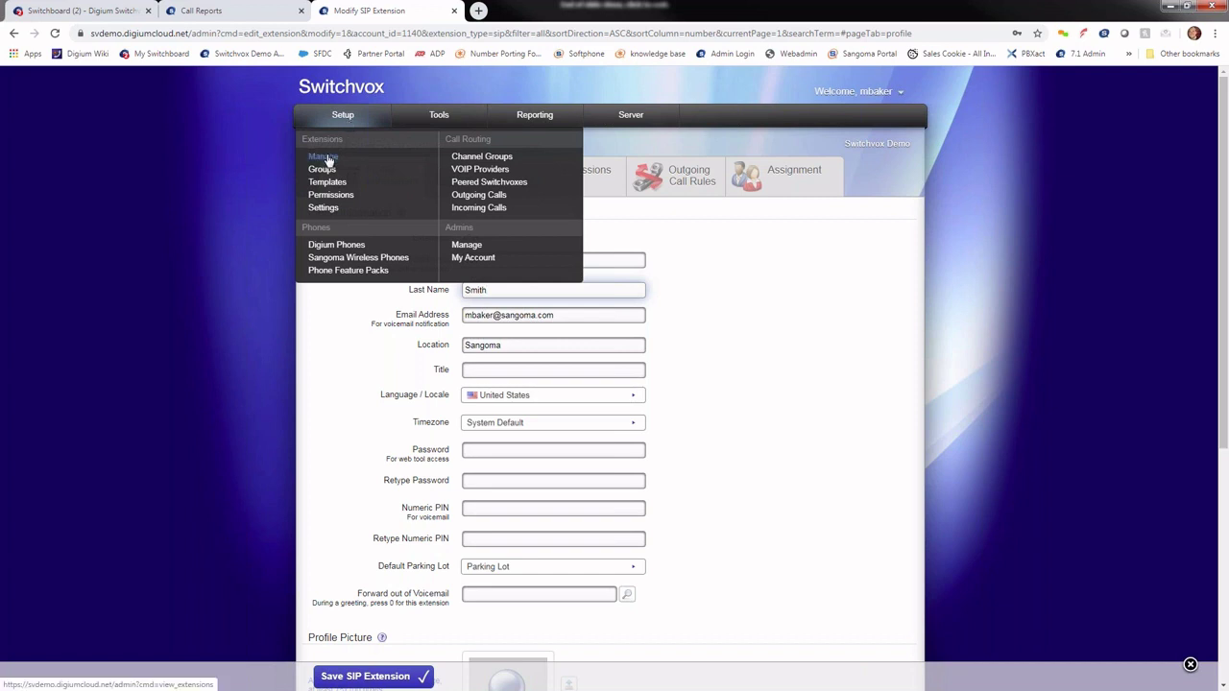
click(323, 157)
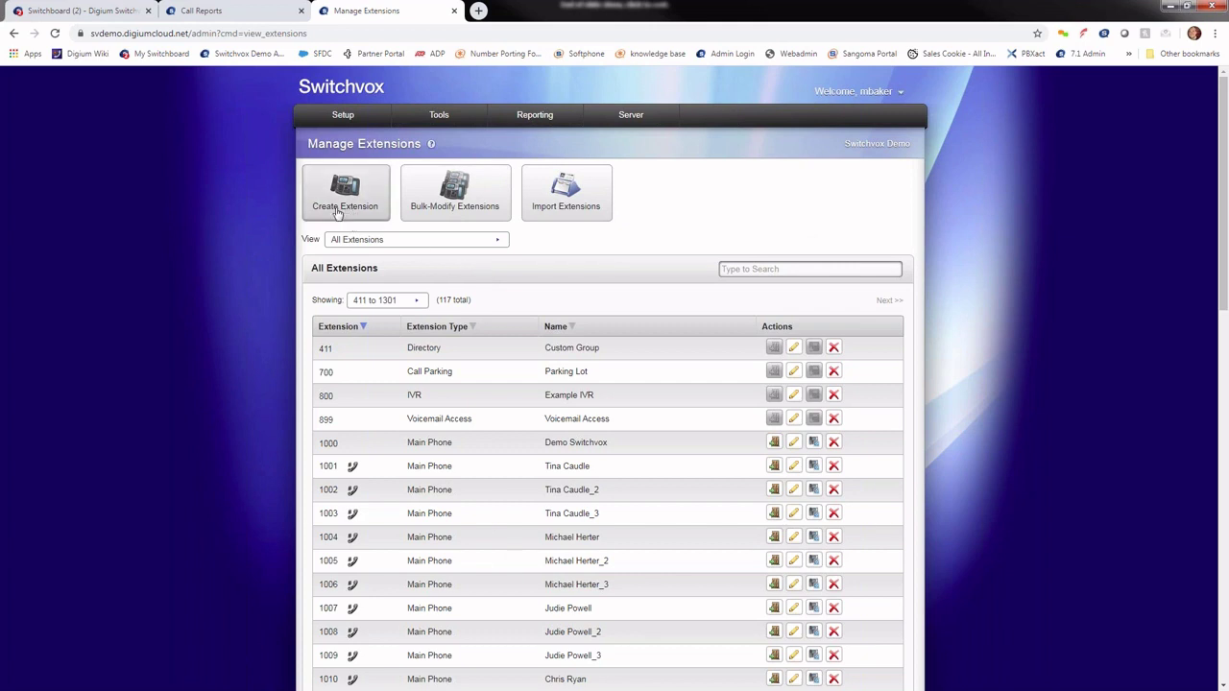
click(346, 205)
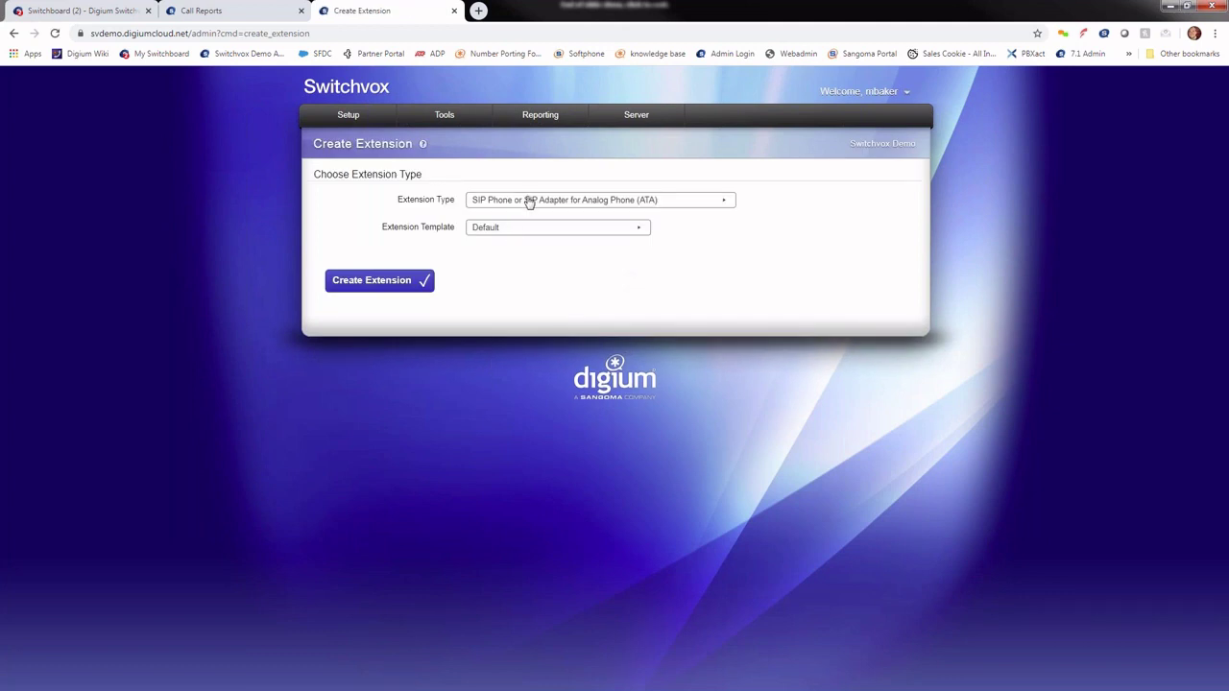
Step: Create a new extension of type SIP Phone using the Default template
click(528, 204)
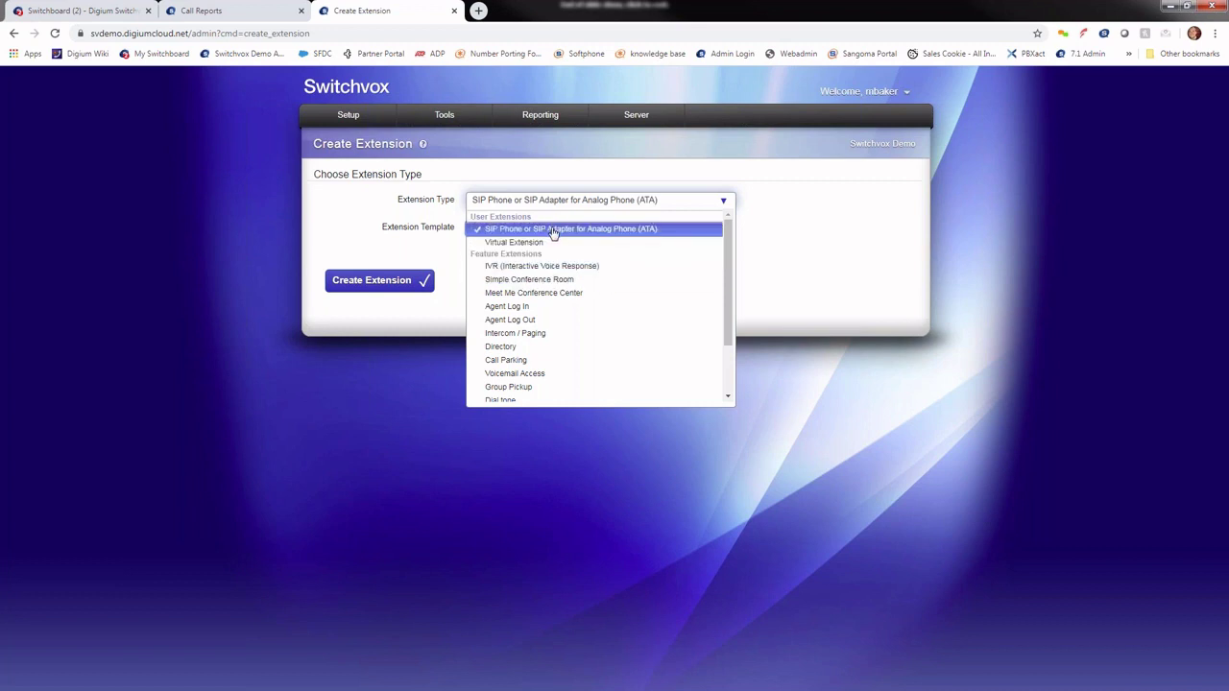
click(553, 230)
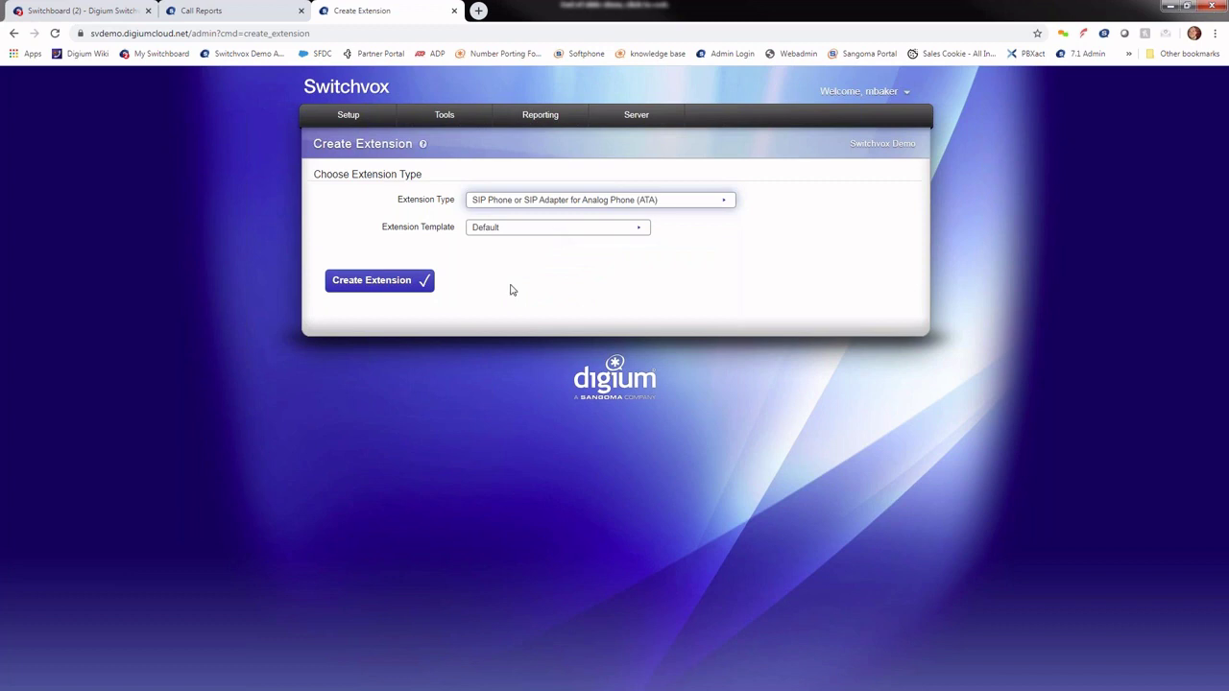
click(507, 230)
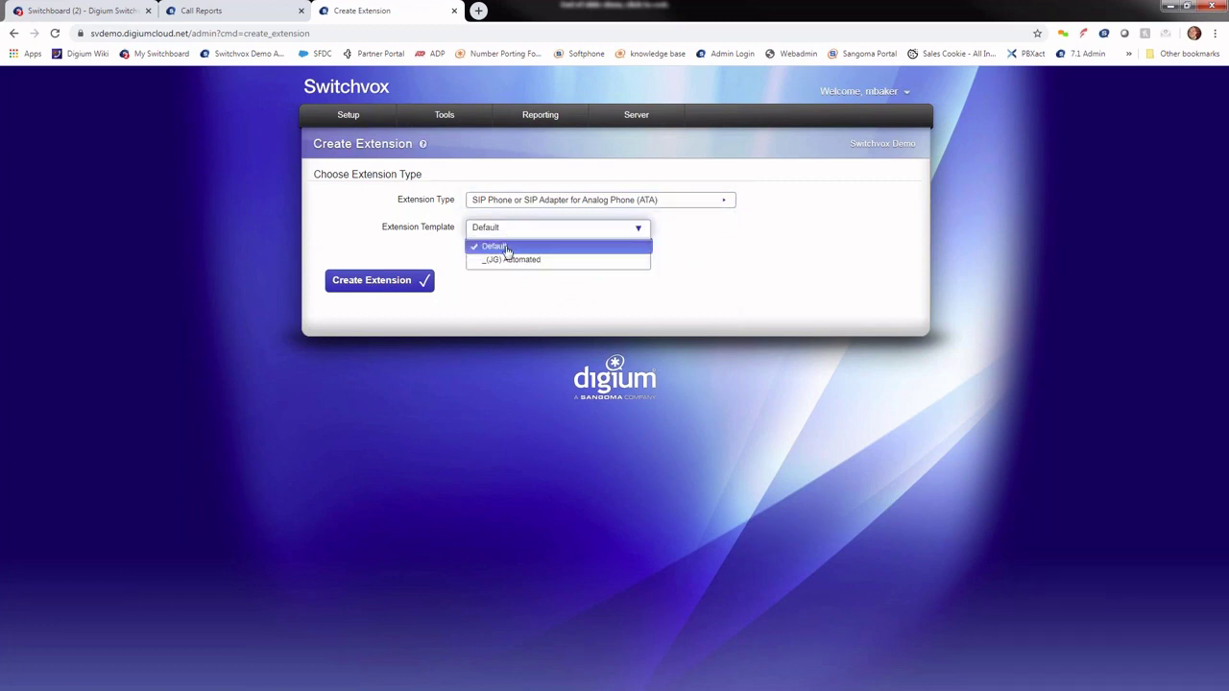
click(507, 247)
click(384, 281)
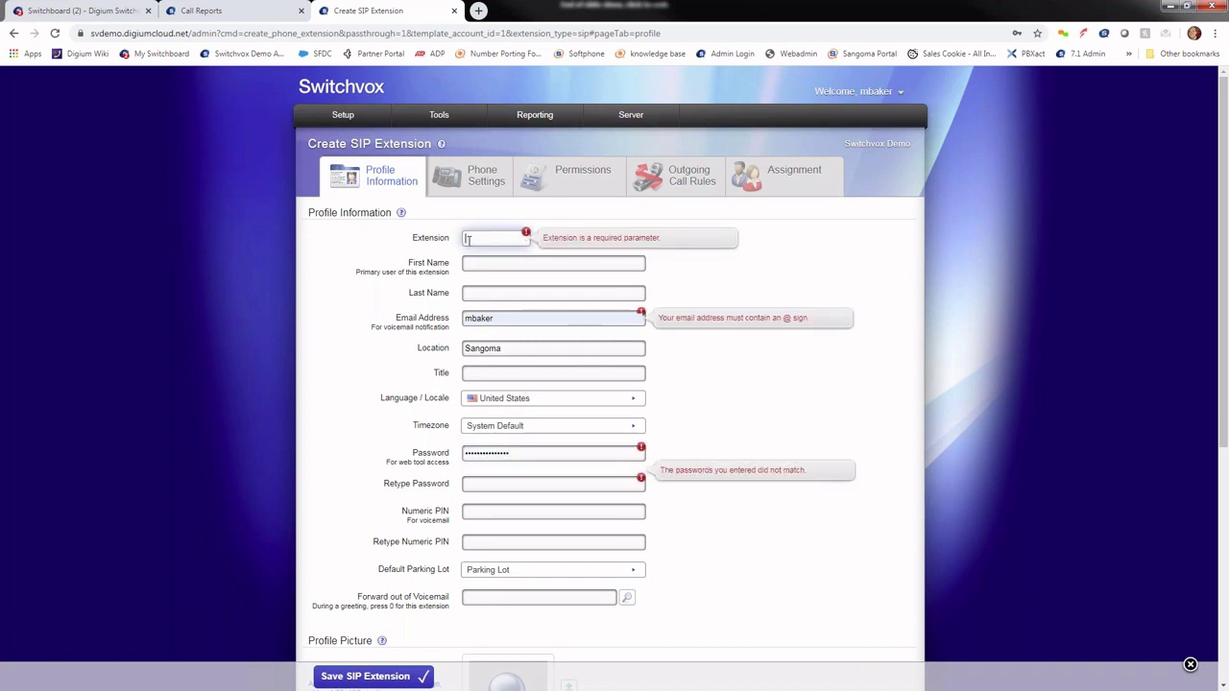
Step: Enter 2020 as the new extension's number and move to its phone settings
text(2020)
key(Tab)
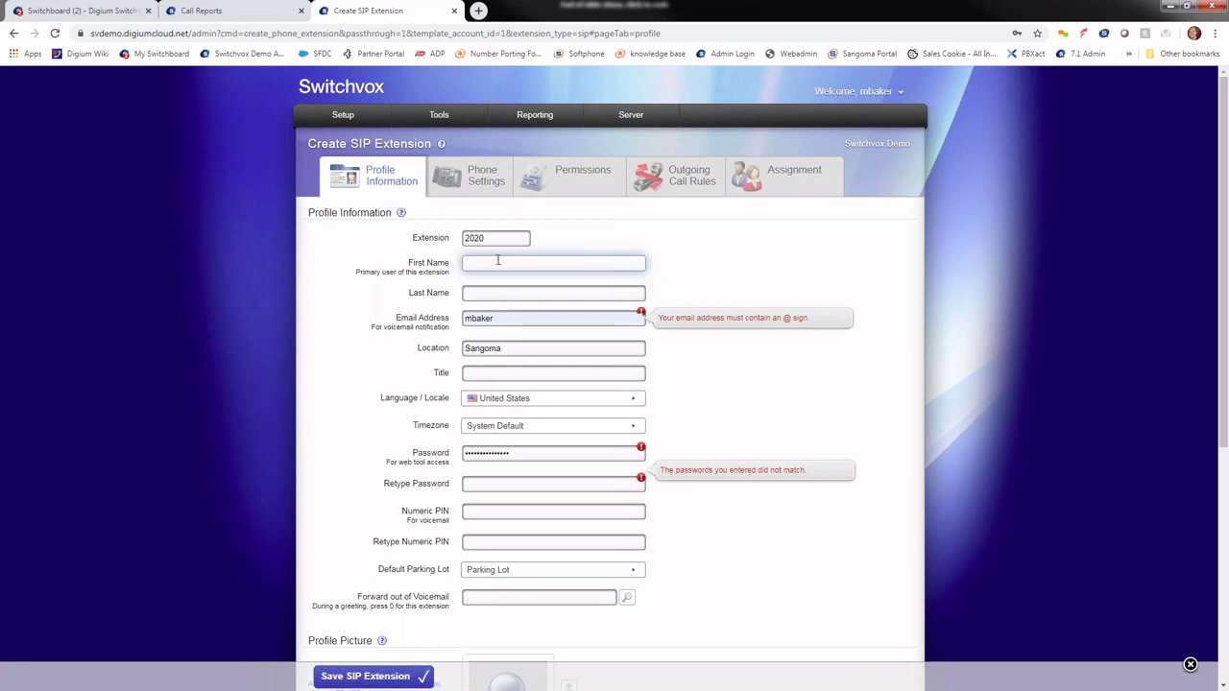
click(480, 185)
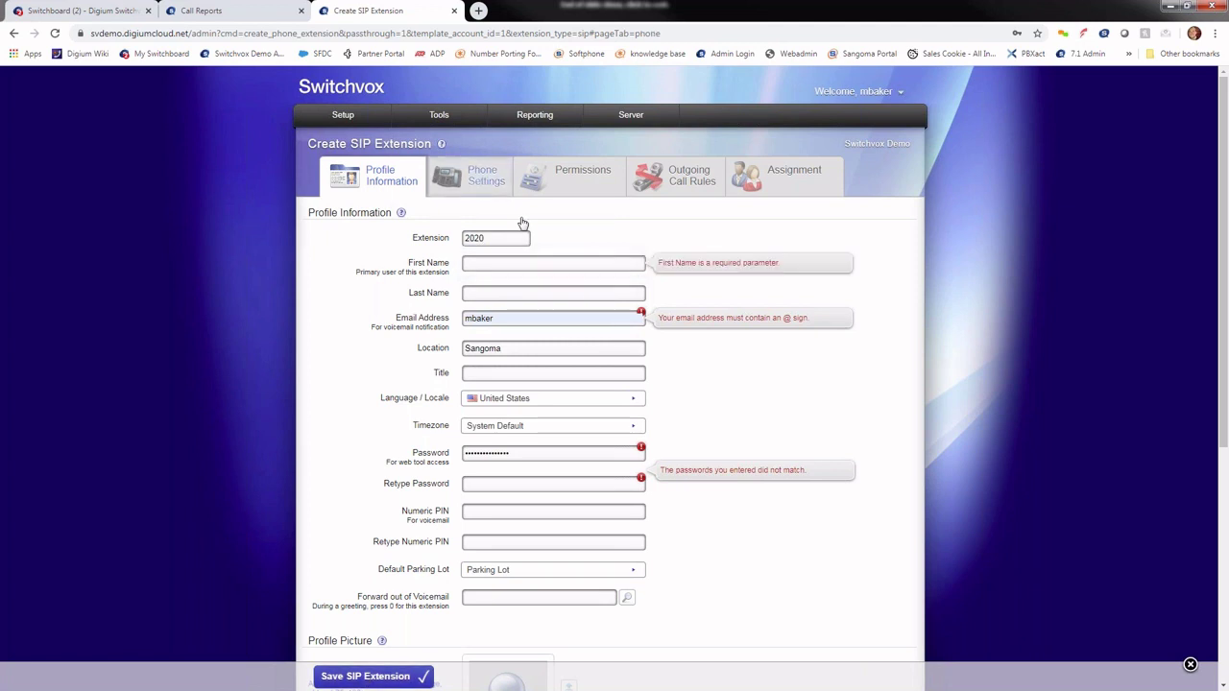
Step: Dismiss the browser's password prompt and review extension 2020's Digium phone settings
click(1038, 55)
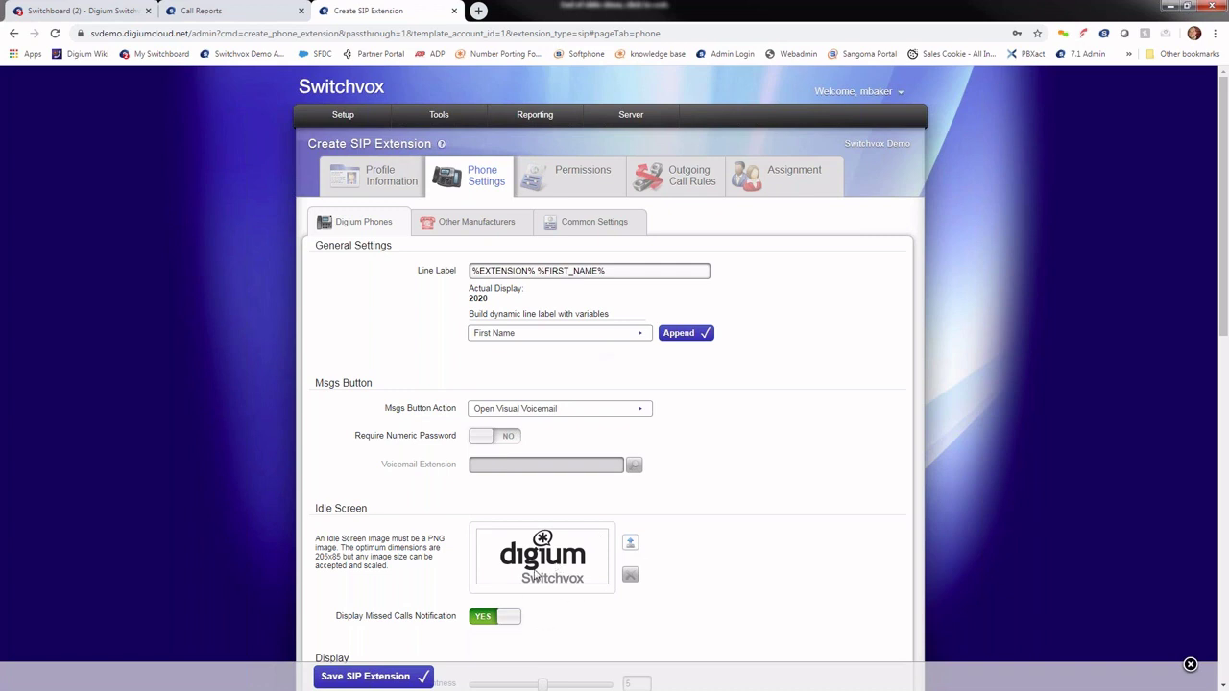
scroll(554, 379, down, 2)
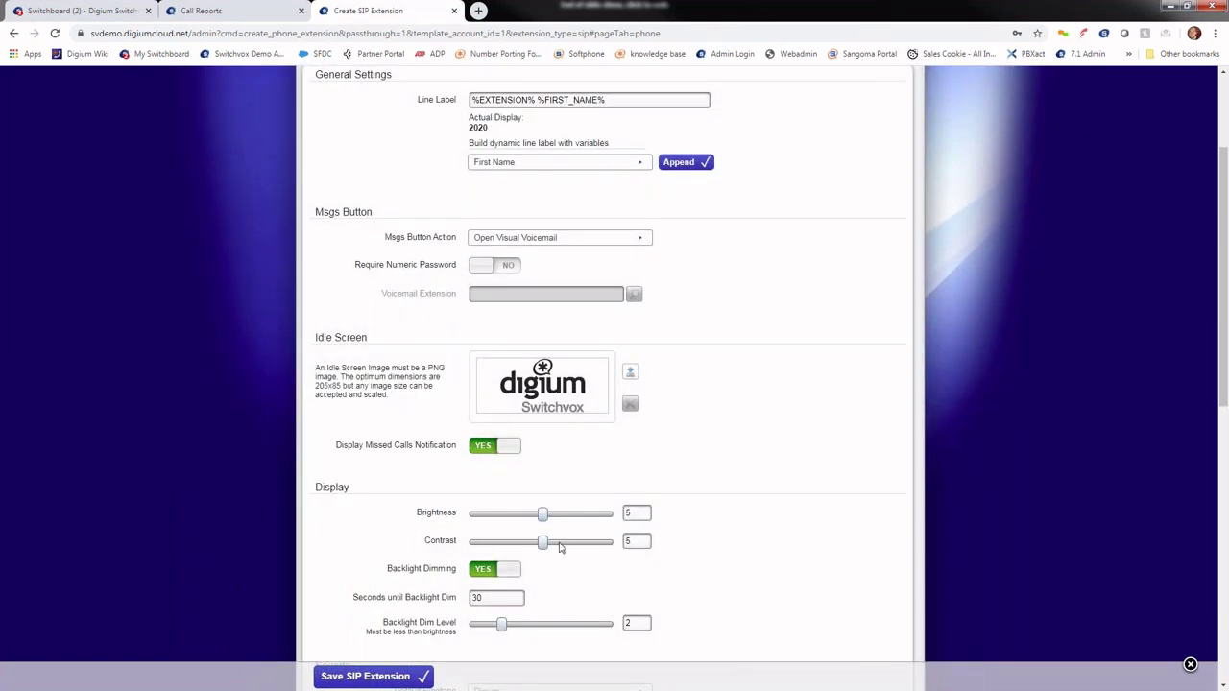
scroll(551, 568, down, 4)
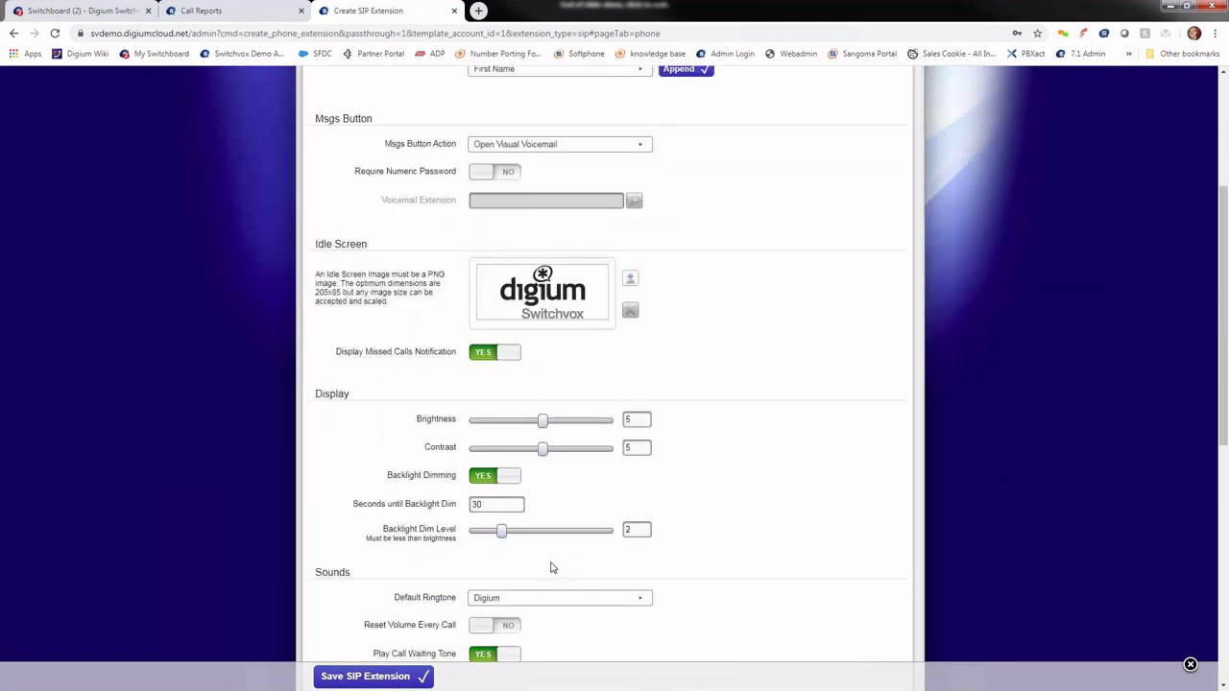
scroll(702, 540, up, 6)
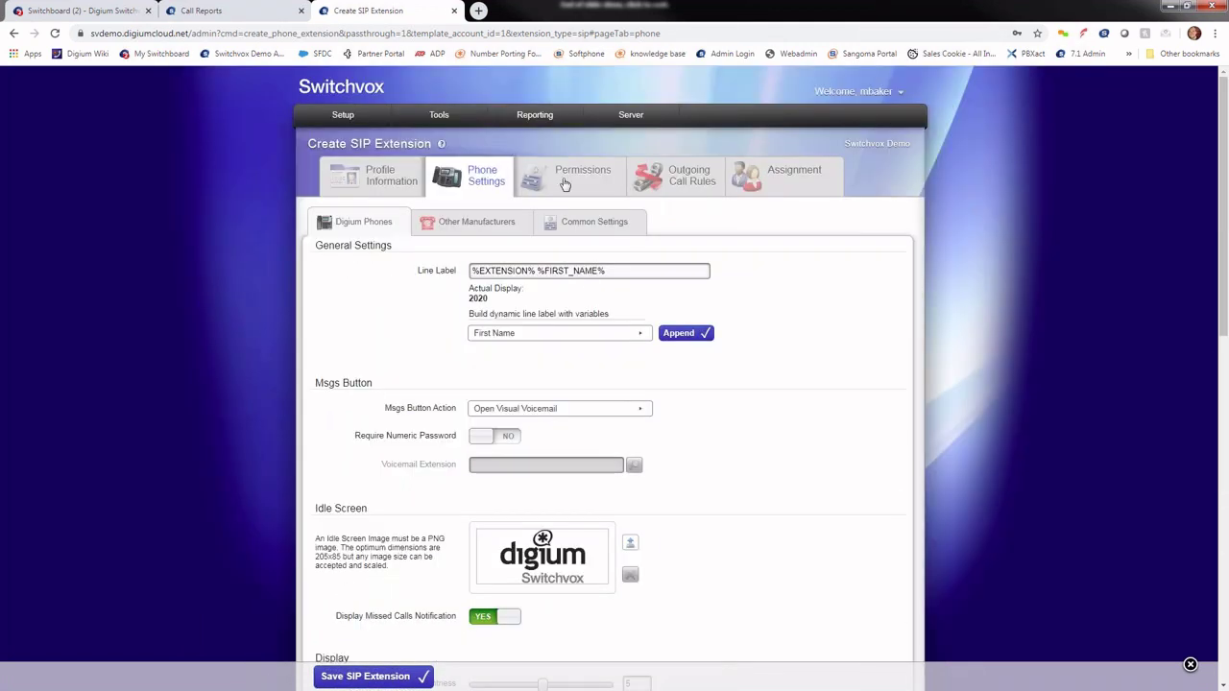
click(566, 185)
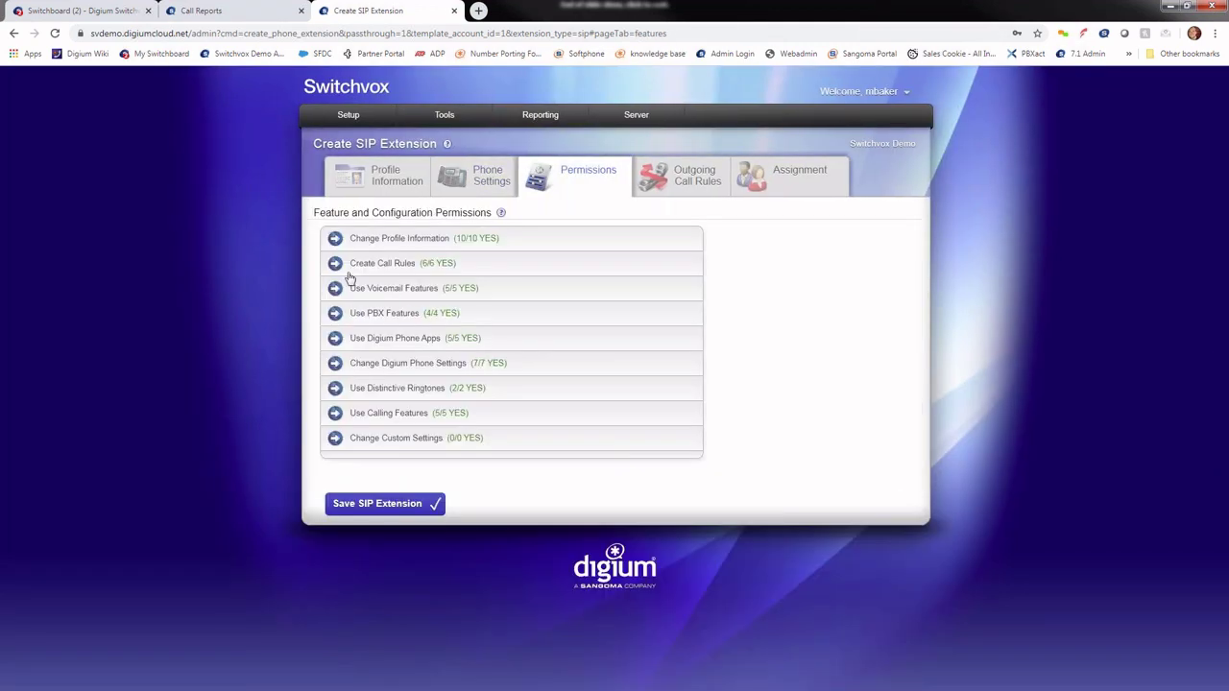
Step: Set all six Create Call Rules permissions to NO: blocking, forwarding, cascading, secret code, ring all, decline
click(349, 264)
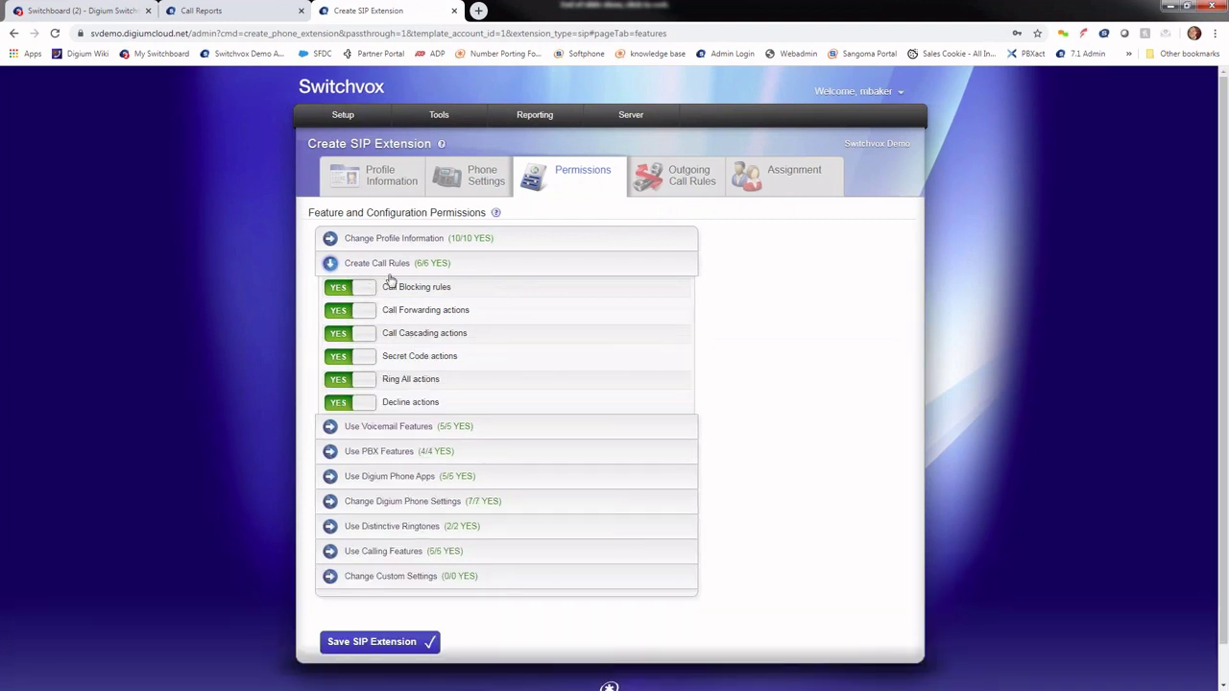
click(360, 290)
click(368, 314)
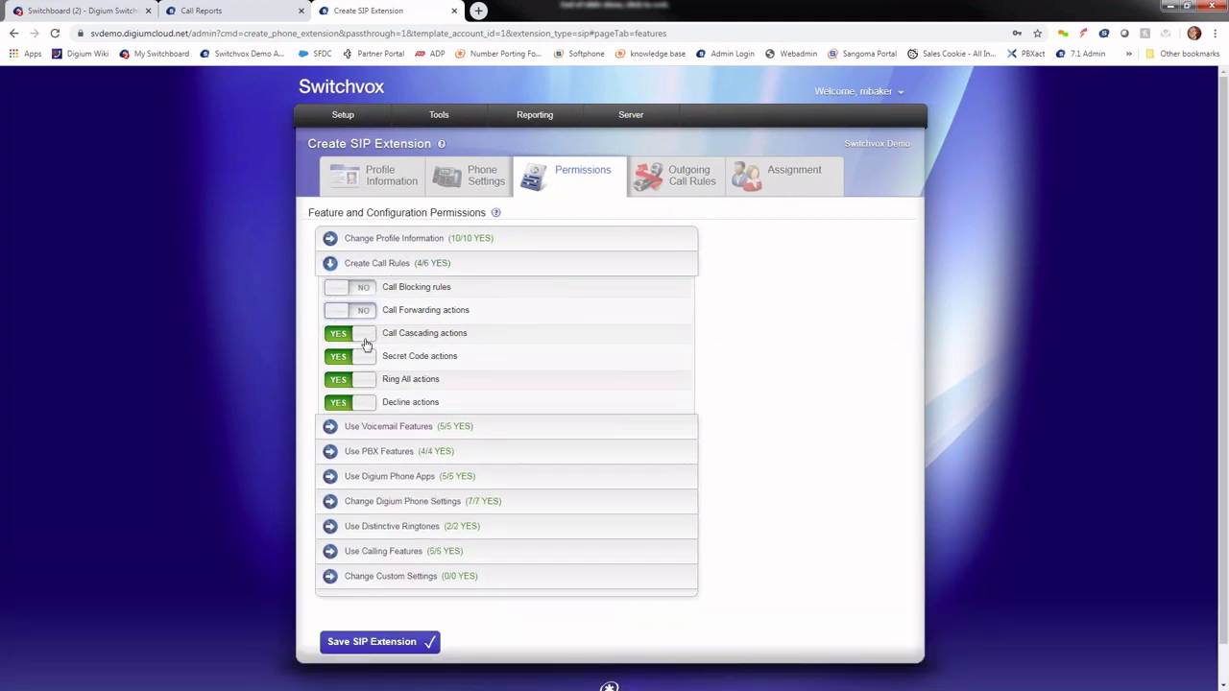
click(367, 336)
click(366, 360)
click(365, 382)
click(366, 407)
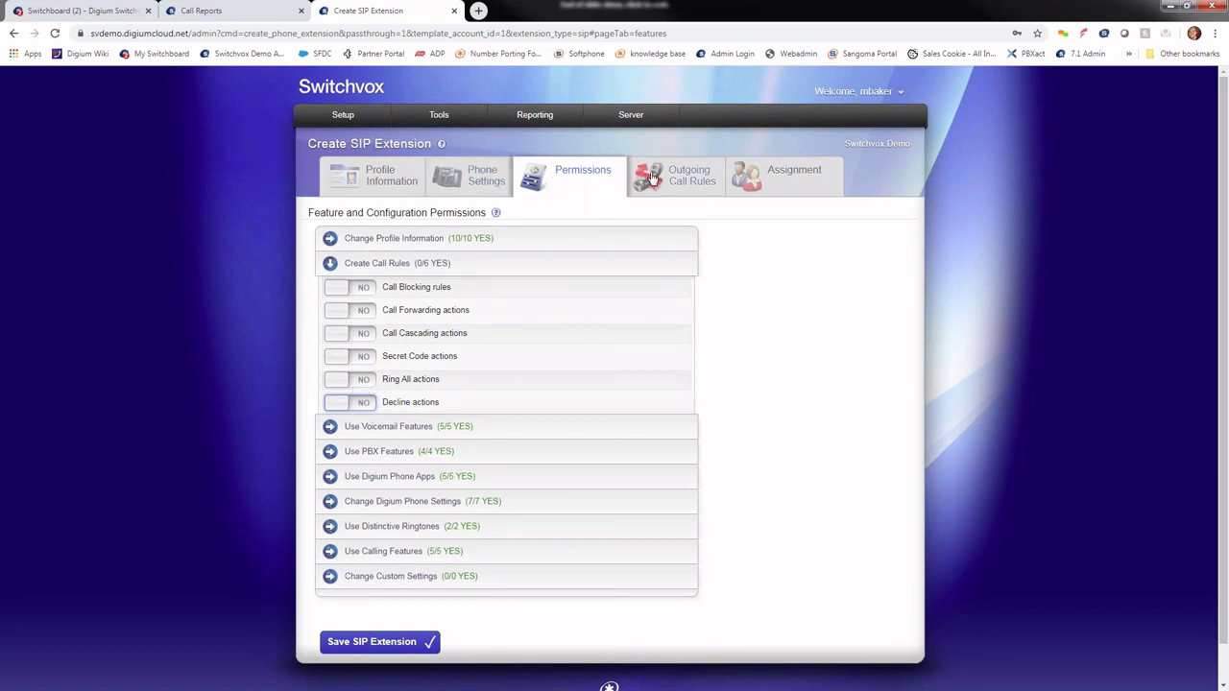
mouse_move(346, 120)
Step: Return to the Profile Information tab of new extension 2020, which still lacks a first name
click(400, 187)
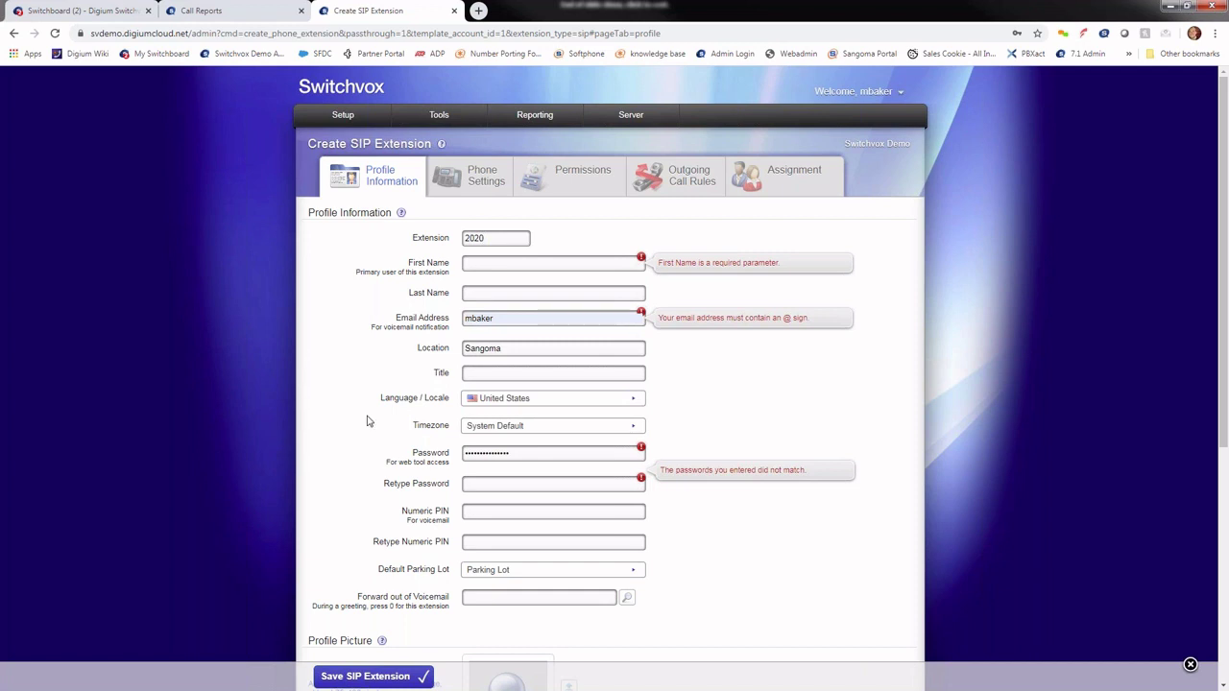
mouse_move(425, 114)
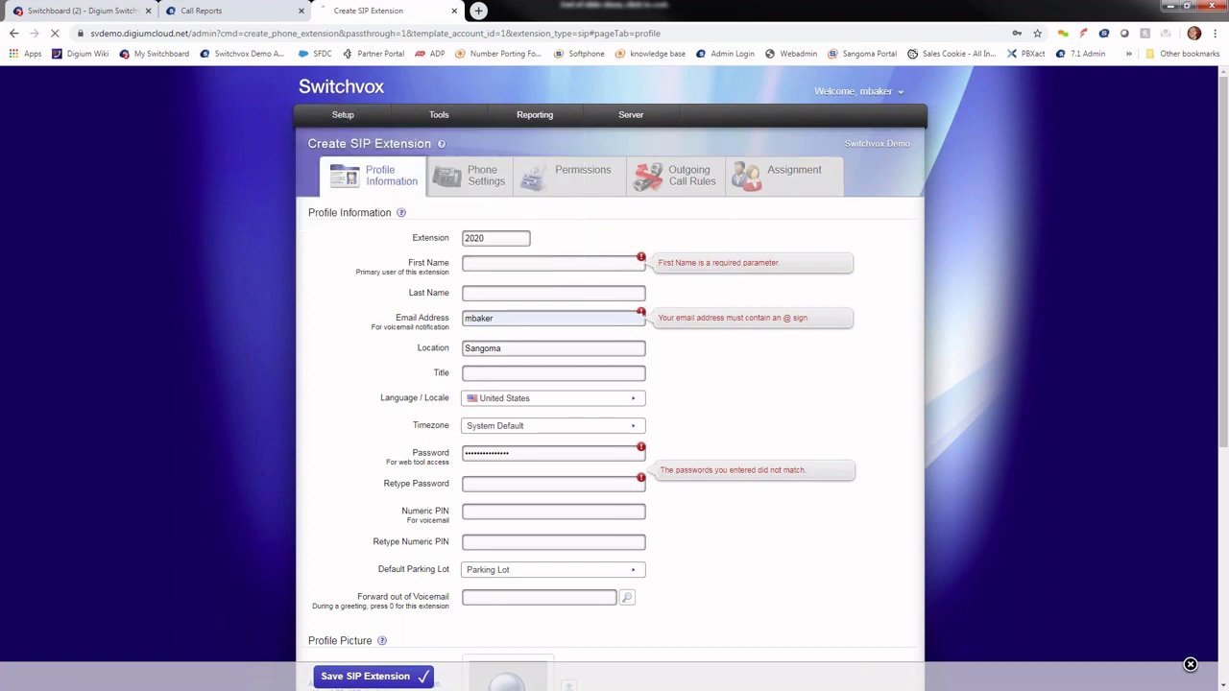
Step: Leave the unsaved extension for the Administration Home dashboard and dock the Sangoma Meet call as a browser tab
click(439, 114)
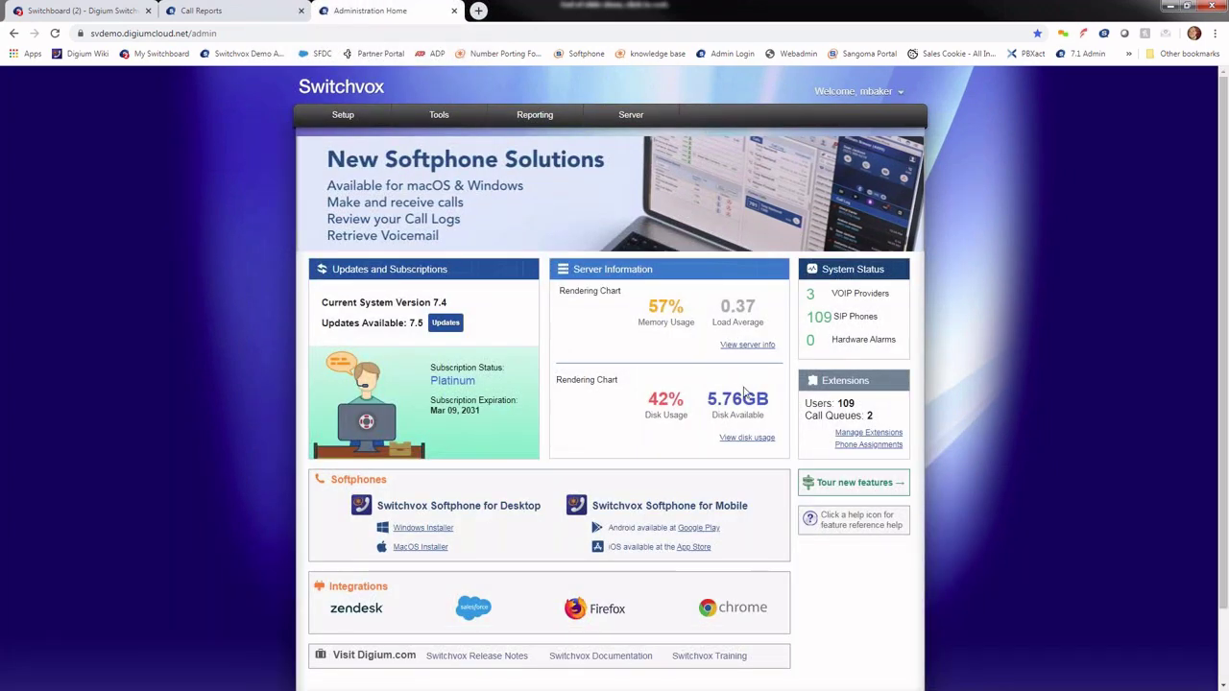
scroll(659, 535, down, 1)
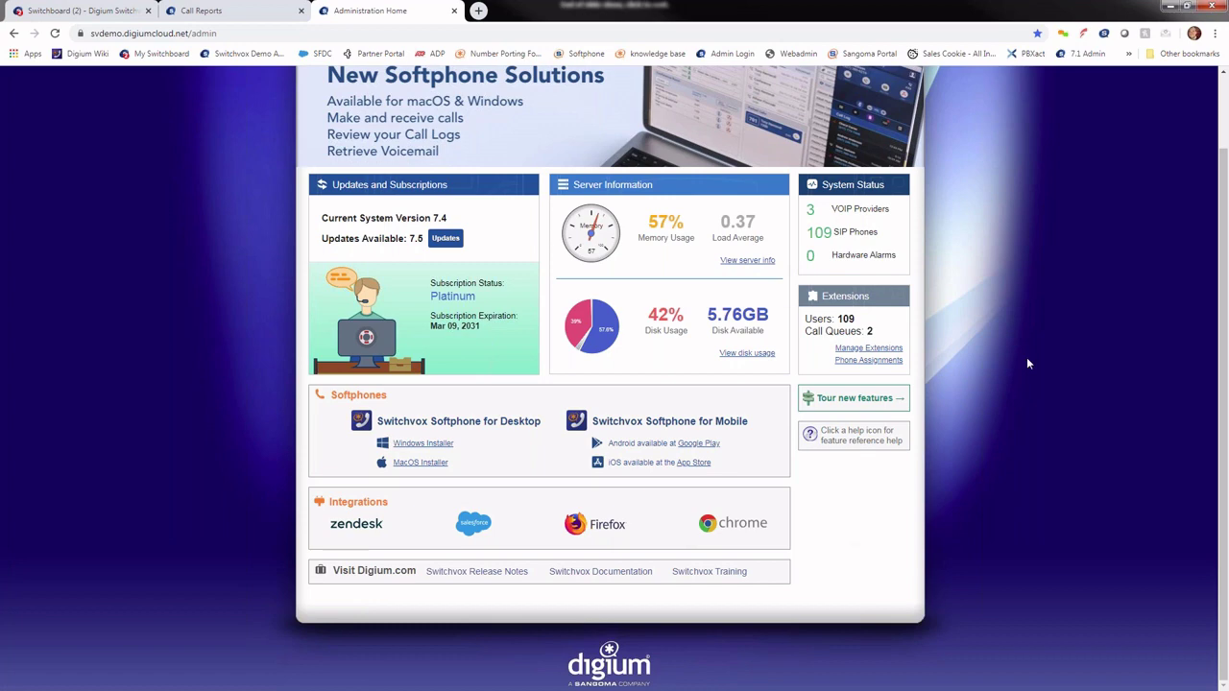
scroll(1027, 357, up, 2)
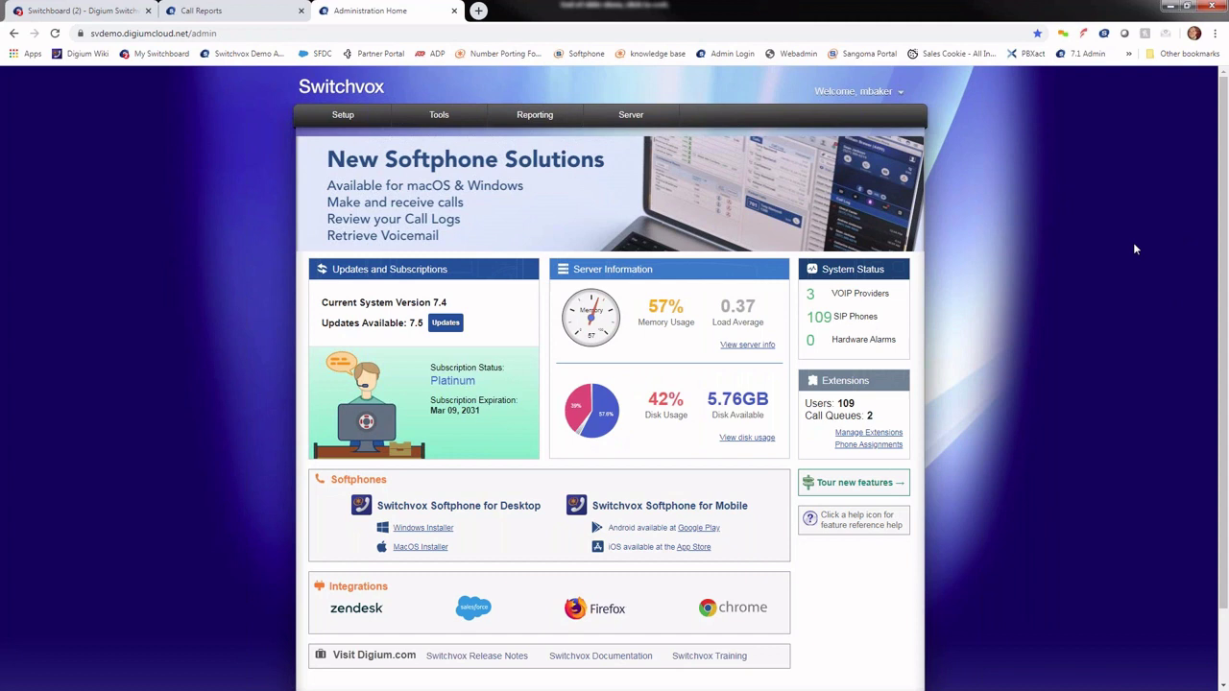
drag(1228, 130, 618, 10)
mouse_move(804, 379)
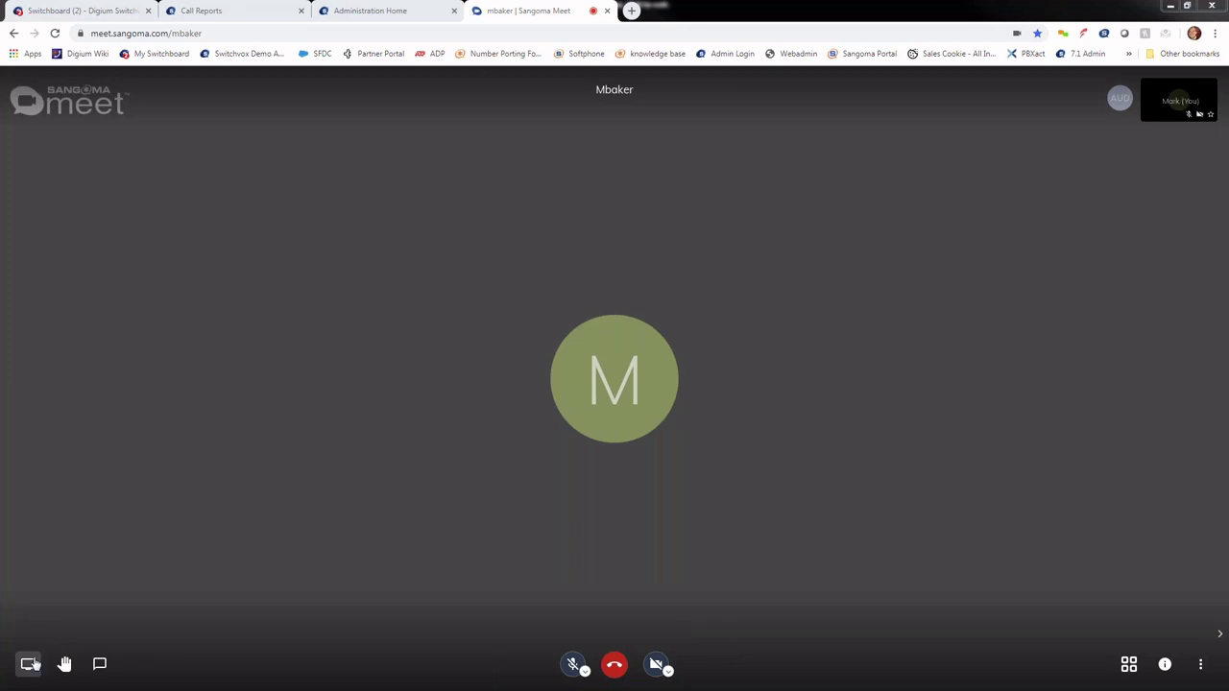
Step: Glance at the Sangoma Meet chat, then return to the Call Reports tab showing 74 calls
click(99, 664)
click(222, 89)
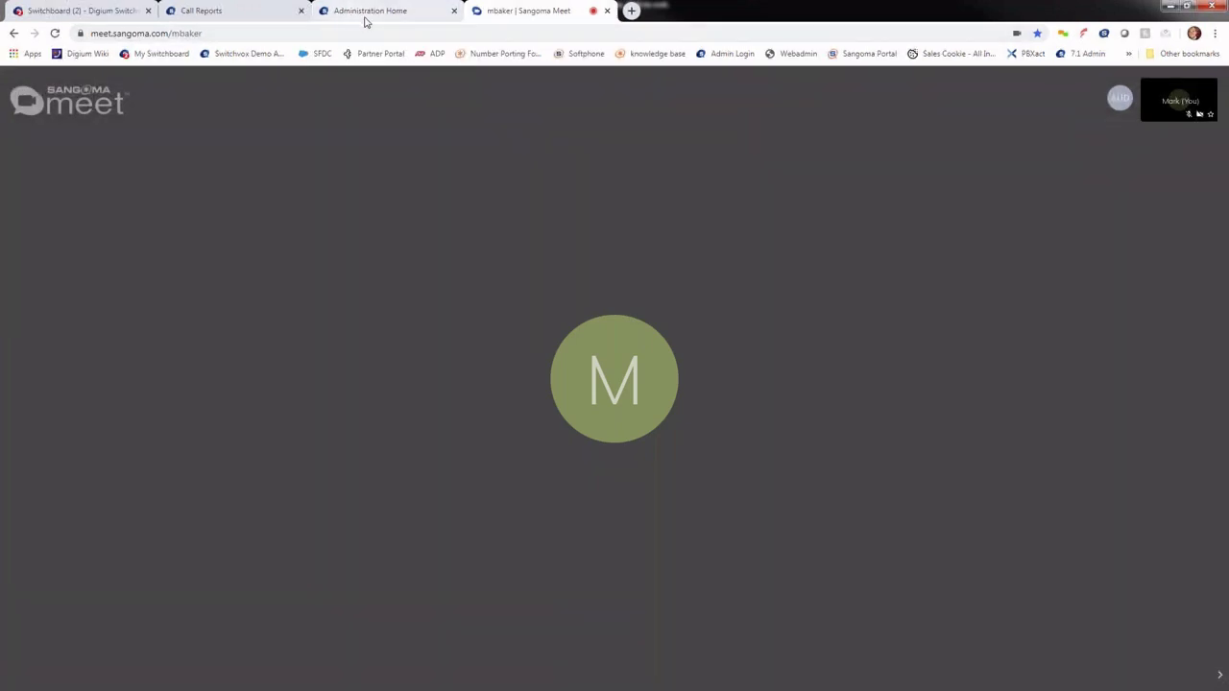
click(359, 12)
click(202, 11)
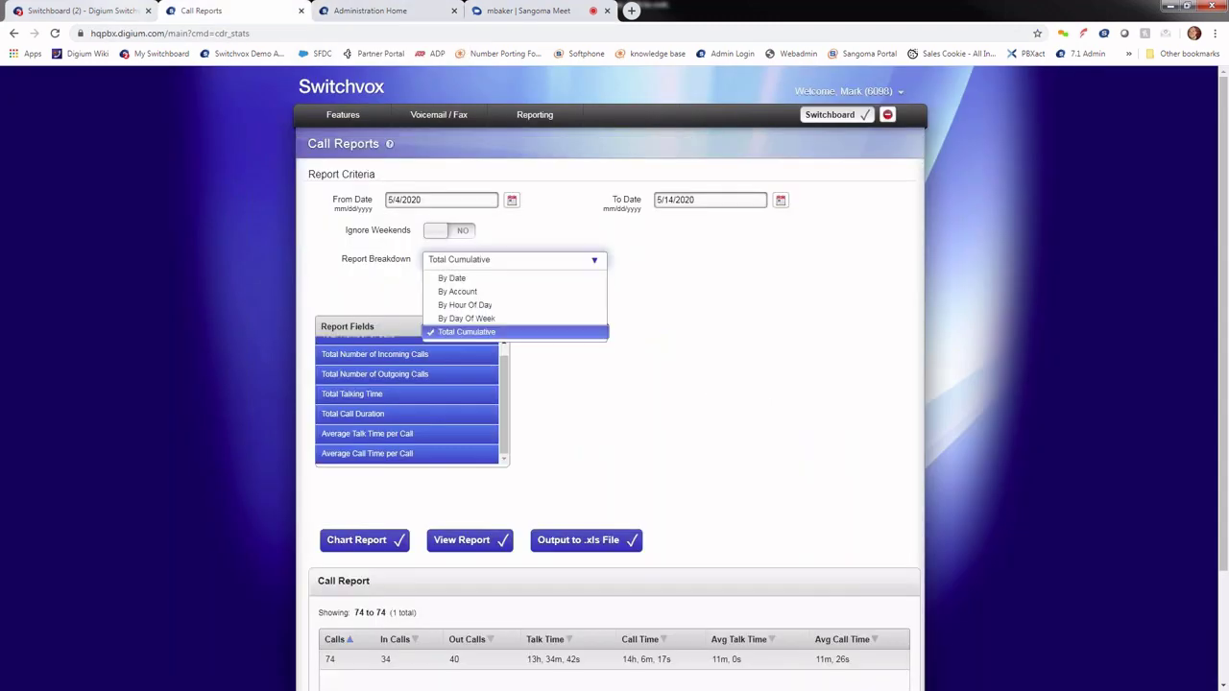
Step: Show the Administration Home dashboard with 57% memory, 42% disk usage and 109 SIP phones
click(353, 13)
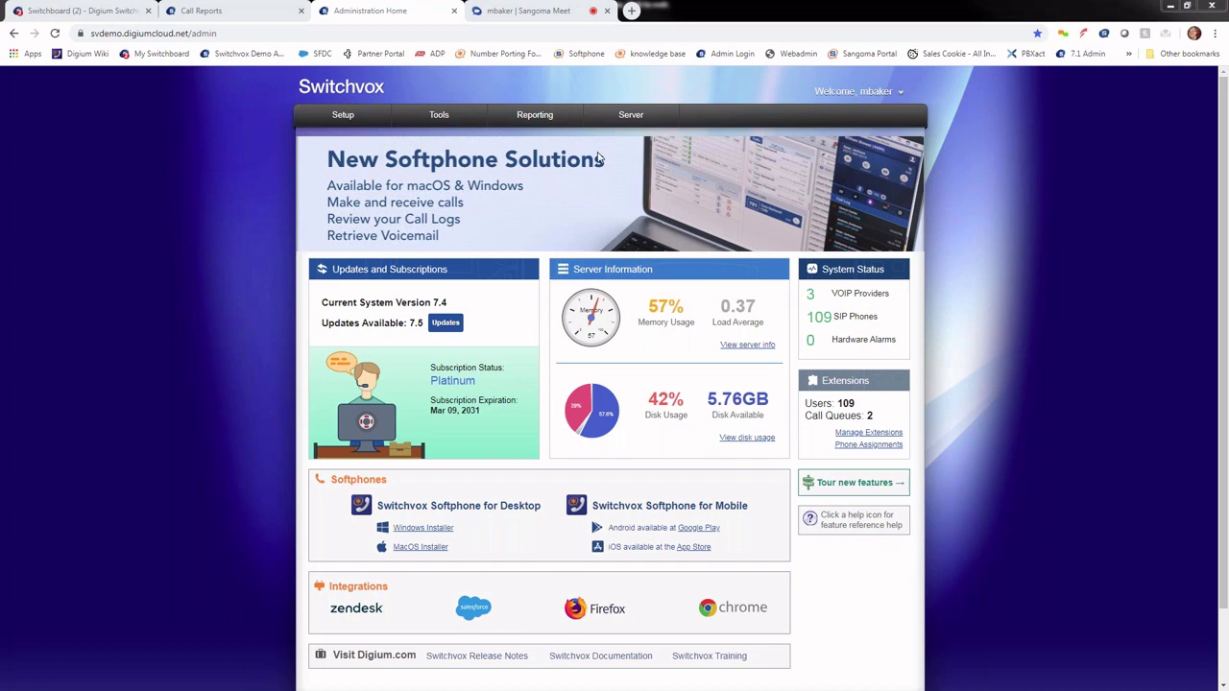
Step: Return to Call Reports and set the report's From Date to 5/1/2019
mouse_move(549, 121)
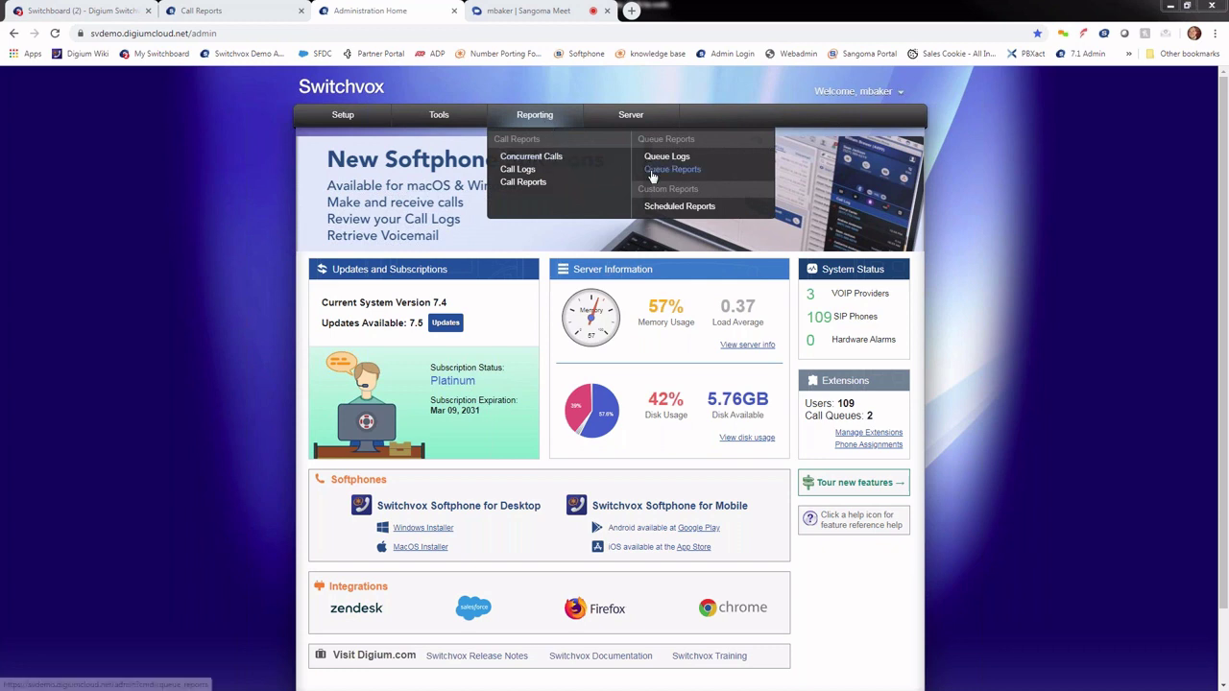
click(200, 11)
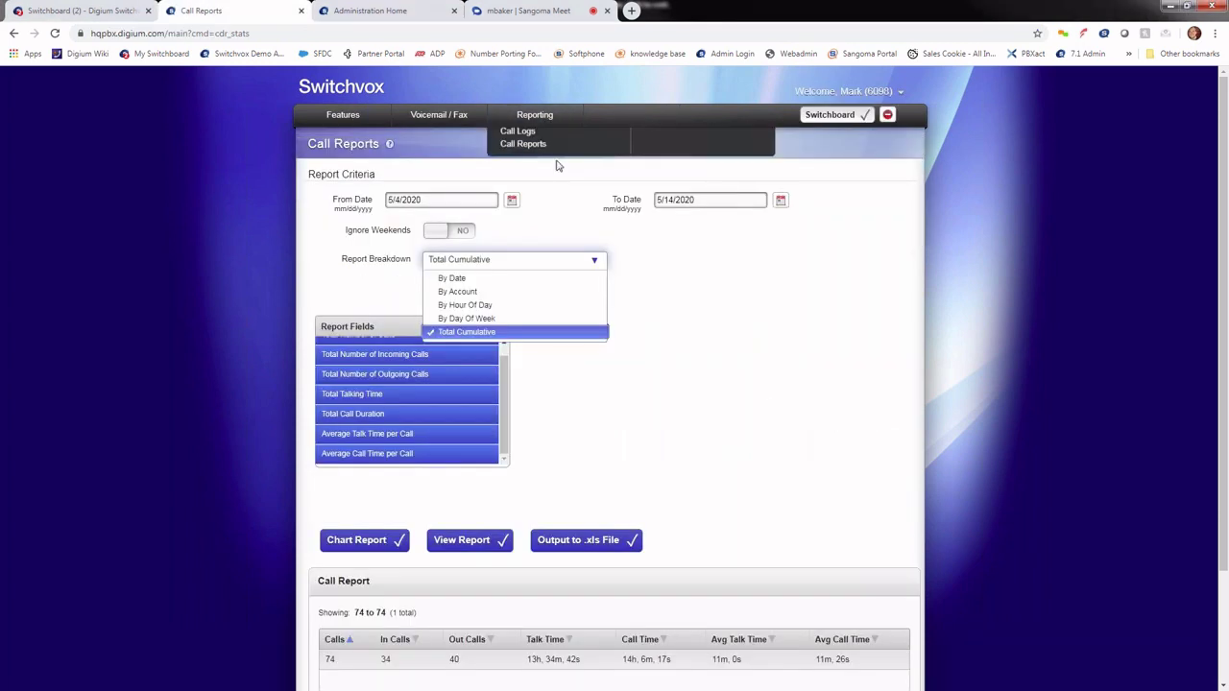
click(512, 205)
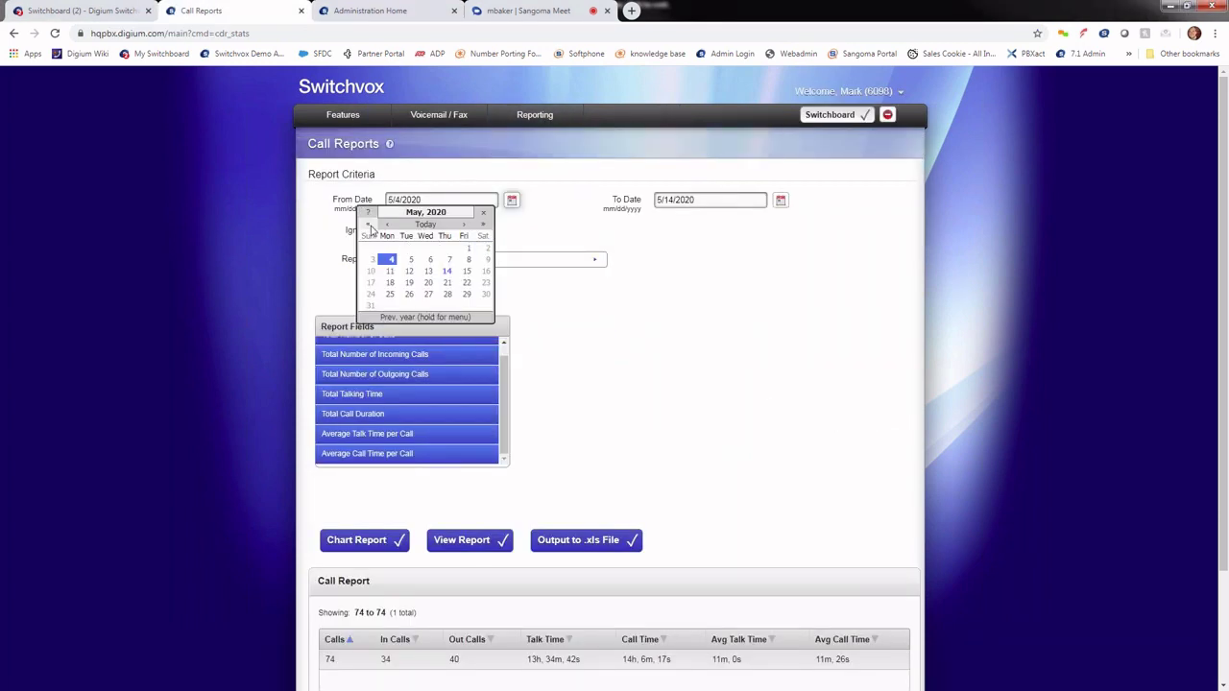
click(368, 224)
click(430, 249)
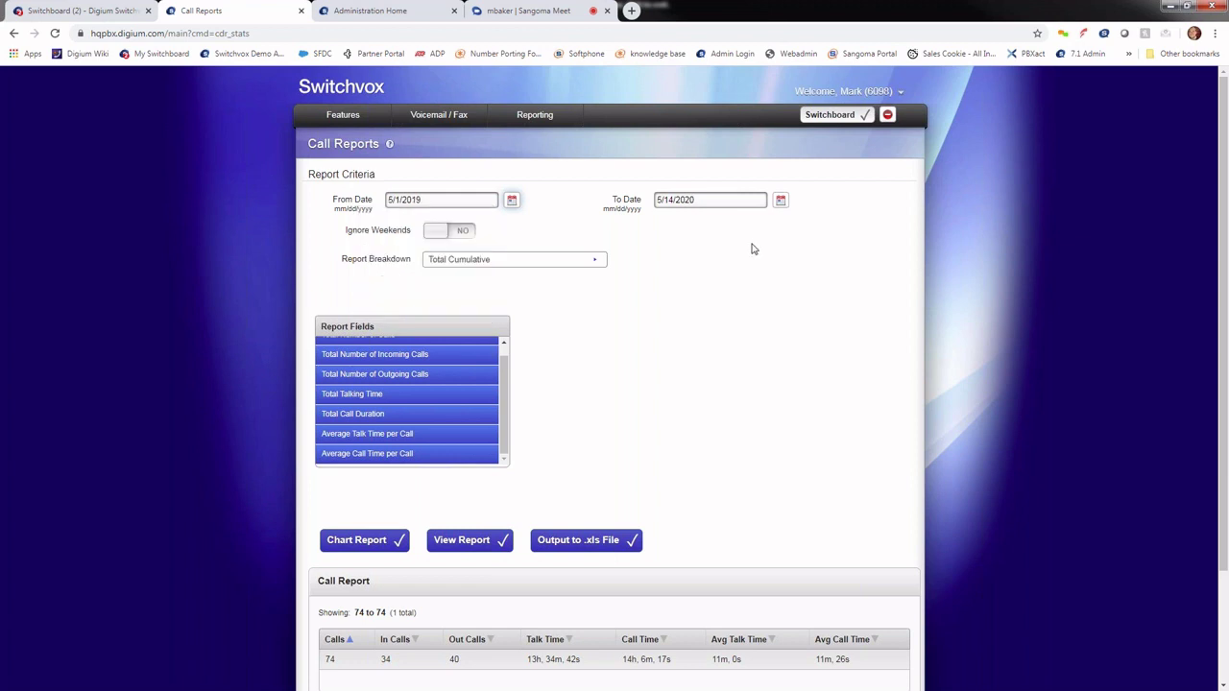
Step: Set To Date 5/7/2019, view the report, then open the scheduled Call Recording list
click(780, 199)
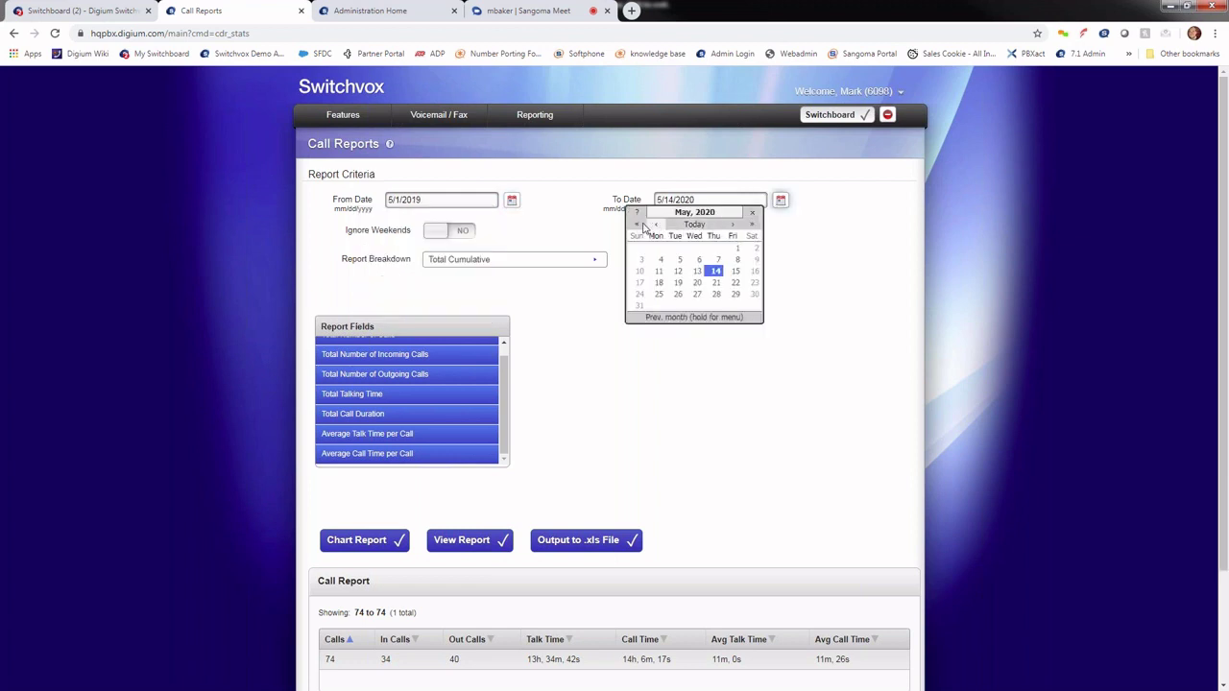
click(636, 223)
click(679, 260)
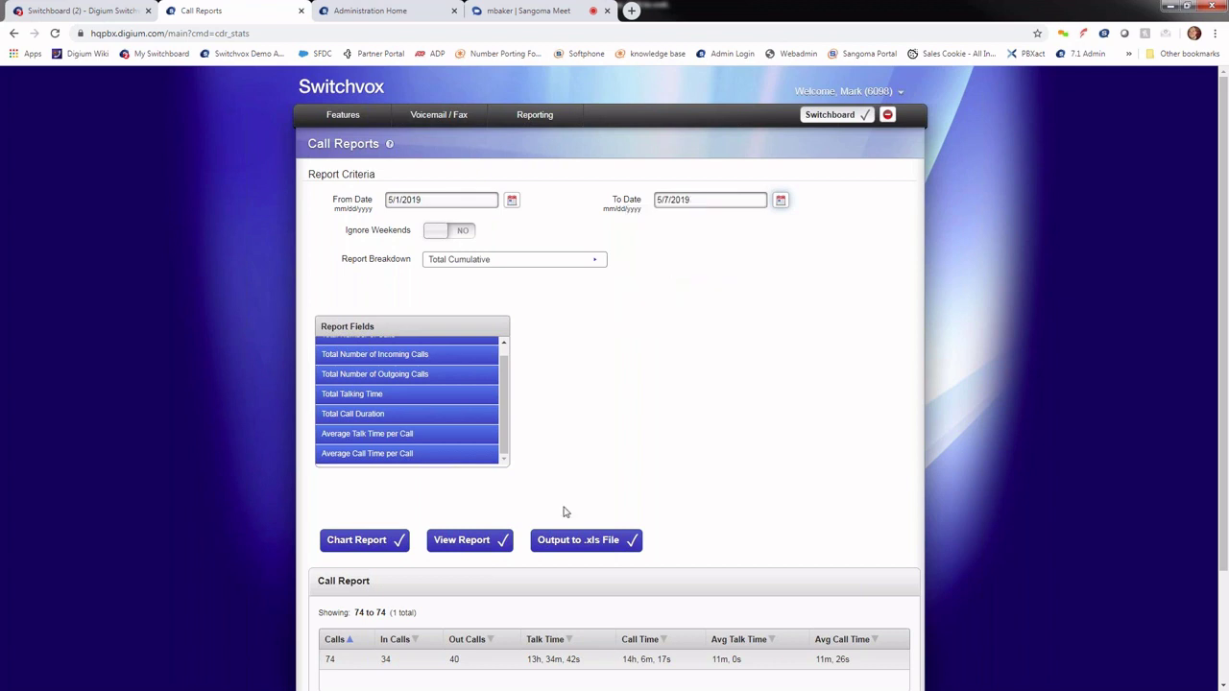
click(463, 541)
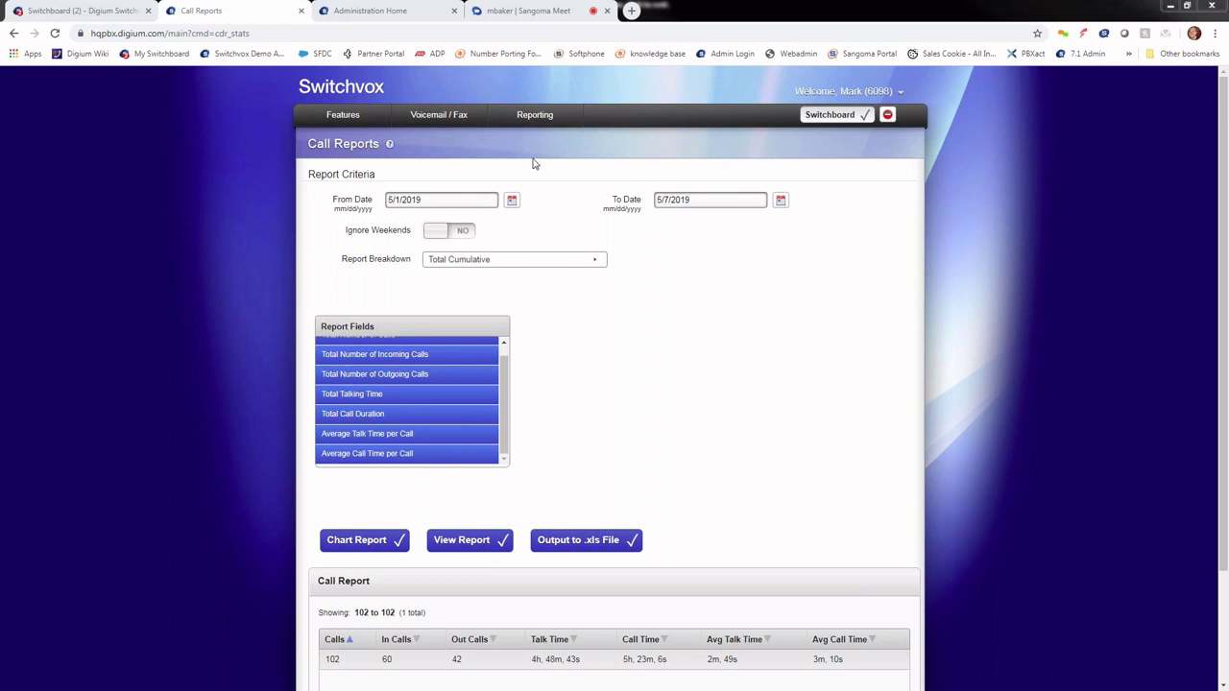
click(374, 12)
mouse_move(442, 118)
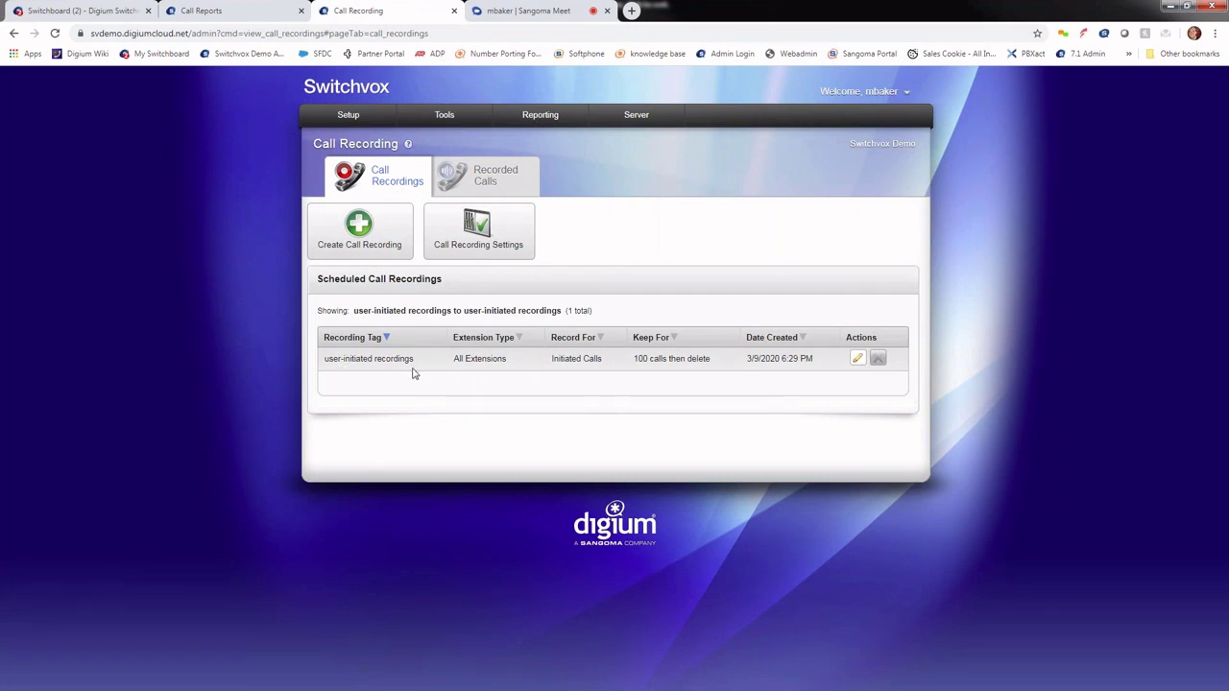
Step: Start a new scheduled call recording with Create Call Recording
click(366, 239)
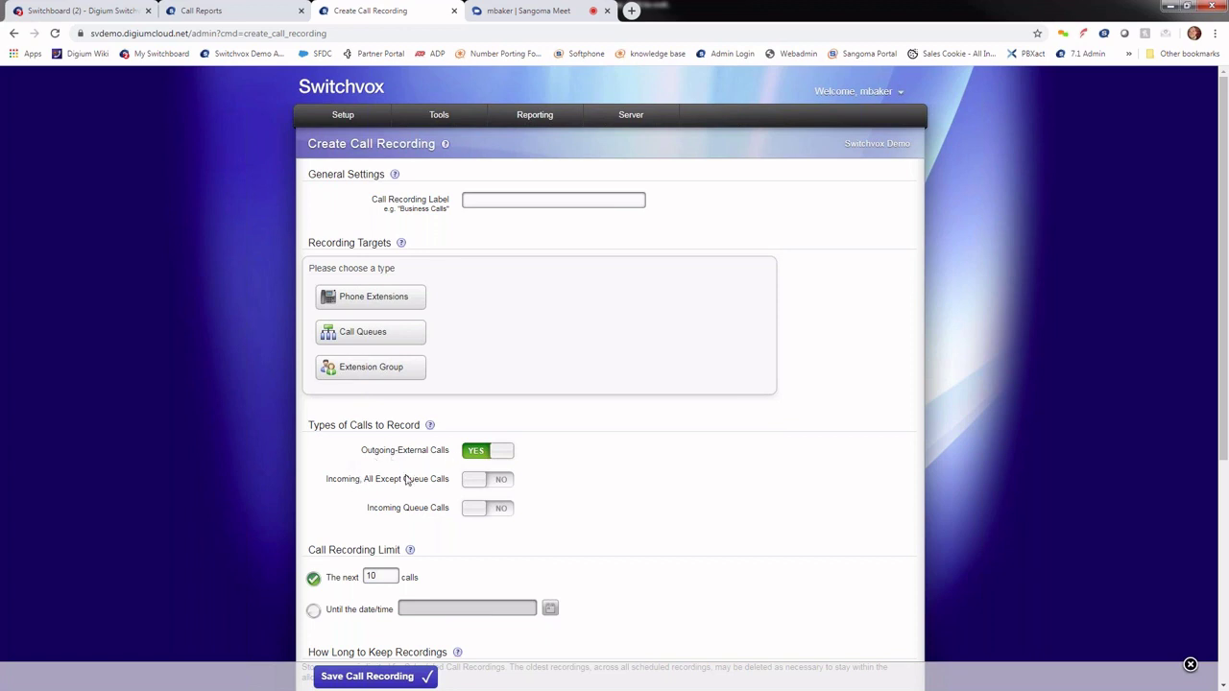
Step: Turn on recording for 'Incoming, All Except Queue Calls' and 'Incoming Queue Calls', then bring up the softphone
click(488, 479)
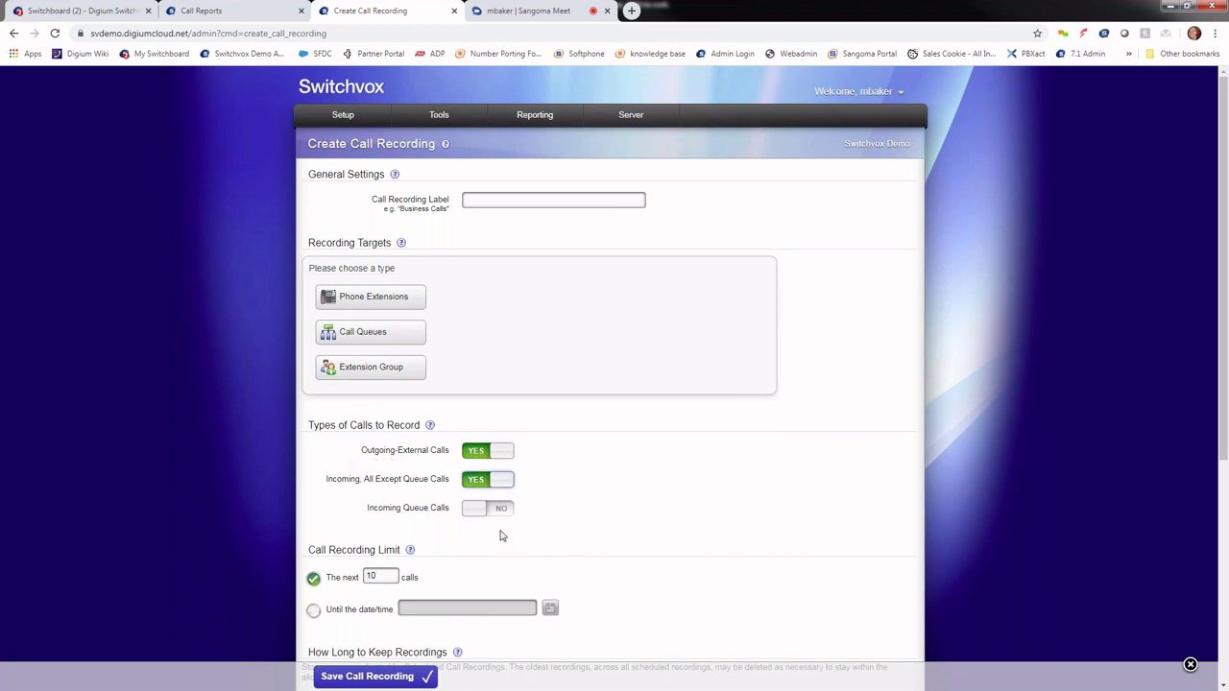
click(477, 510)
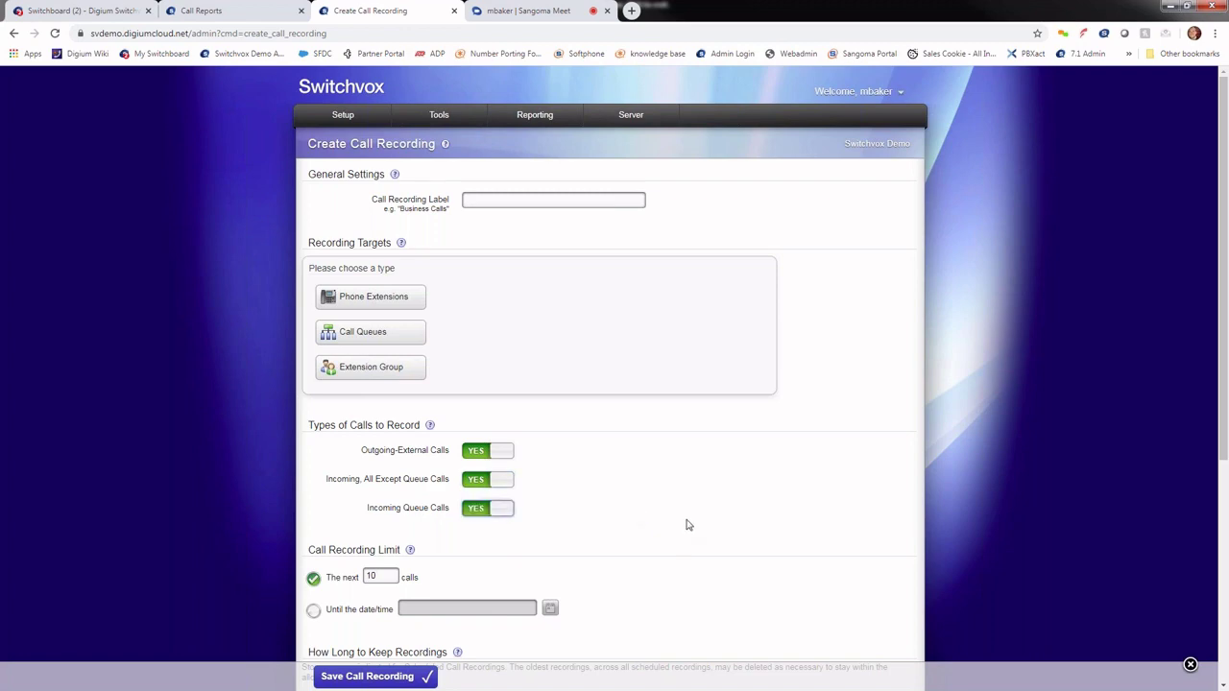
scroll(439, 247, down, 2)
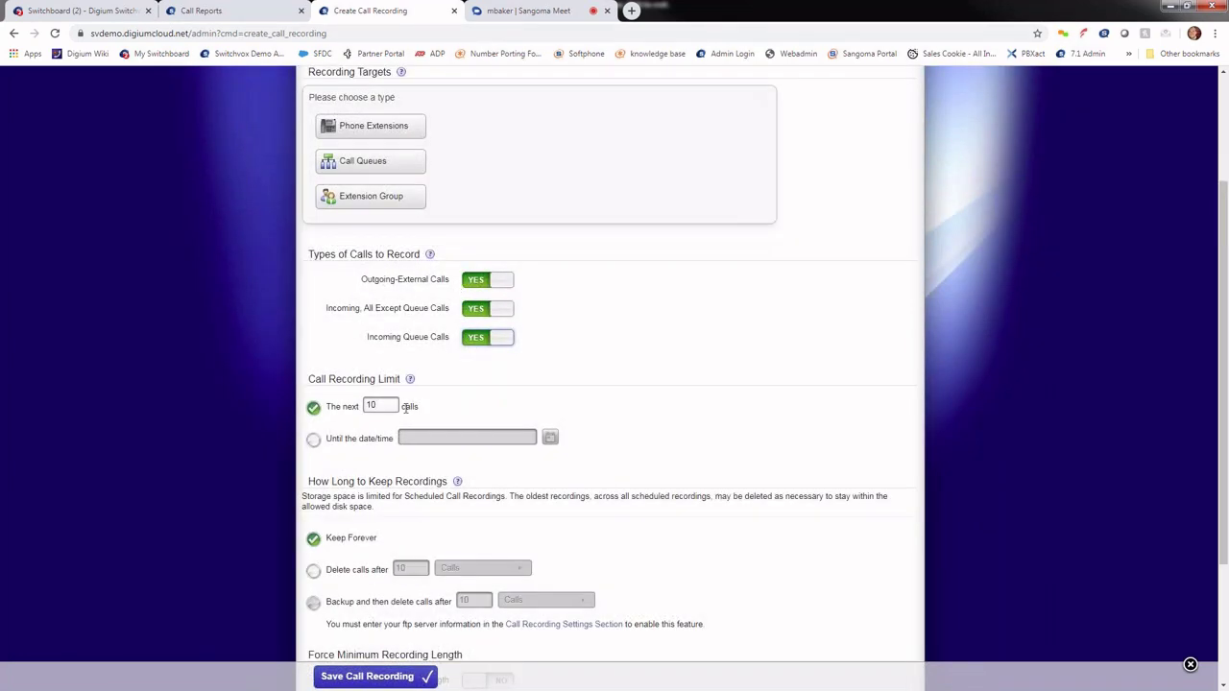
scroll(407, 408, down, 2)
scroll(500, 461, up, 2)
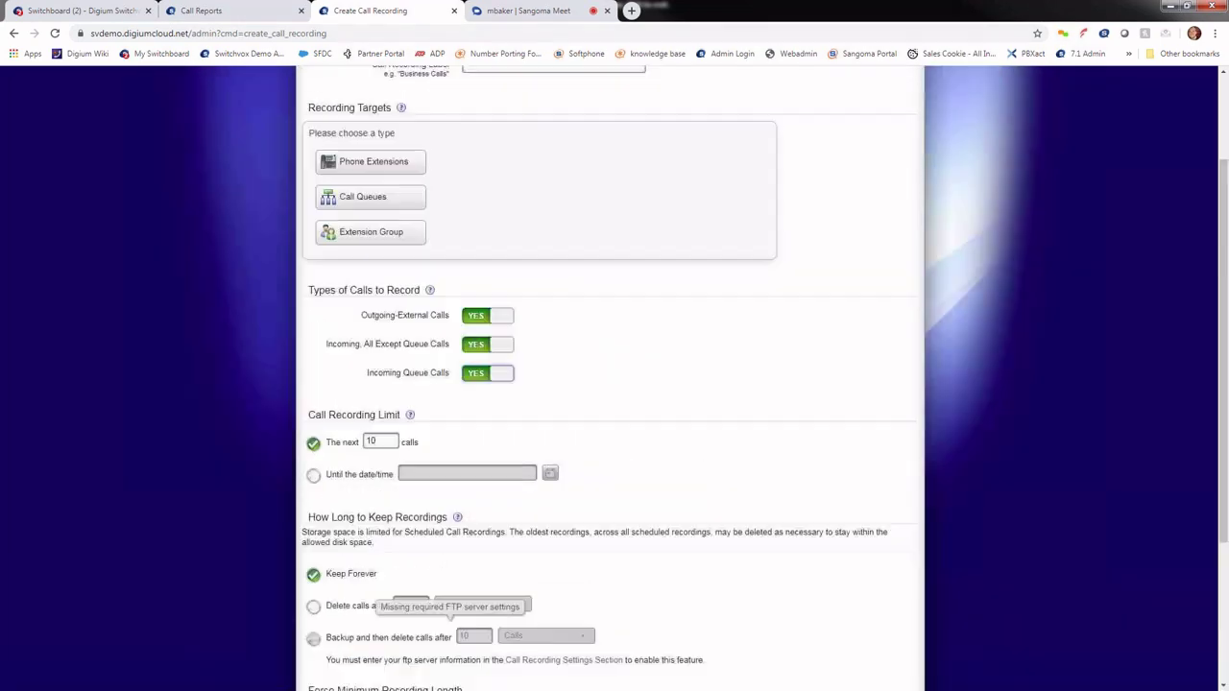
scroll(475, 172, up, 2)
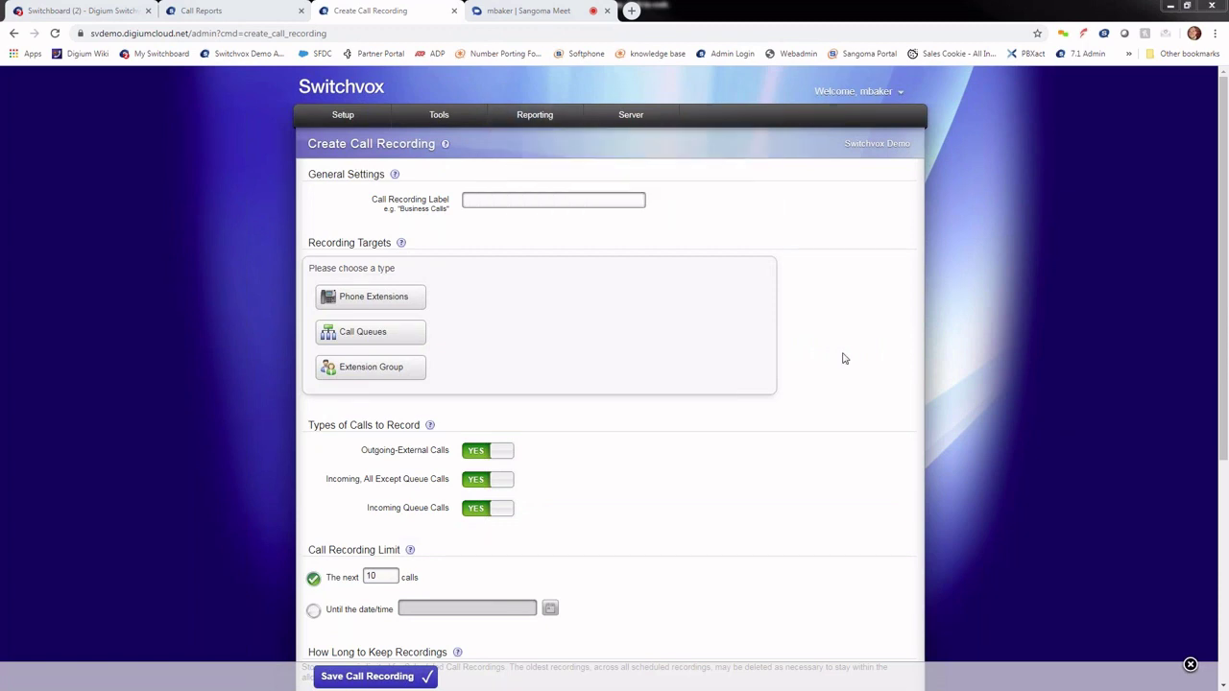
key(alt+Tab)
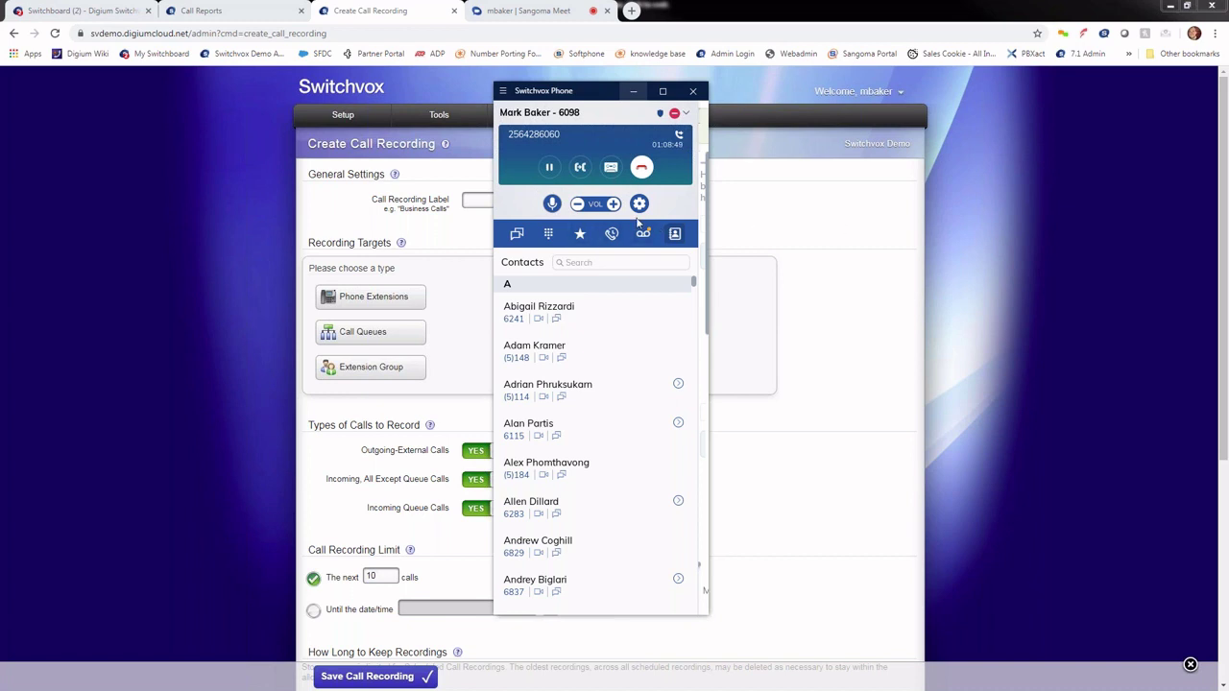
mouse_move(346, 127)
Step: From the Switchboard tab, choose Record on a CAMs team member's ongoing call
click(82, 11)
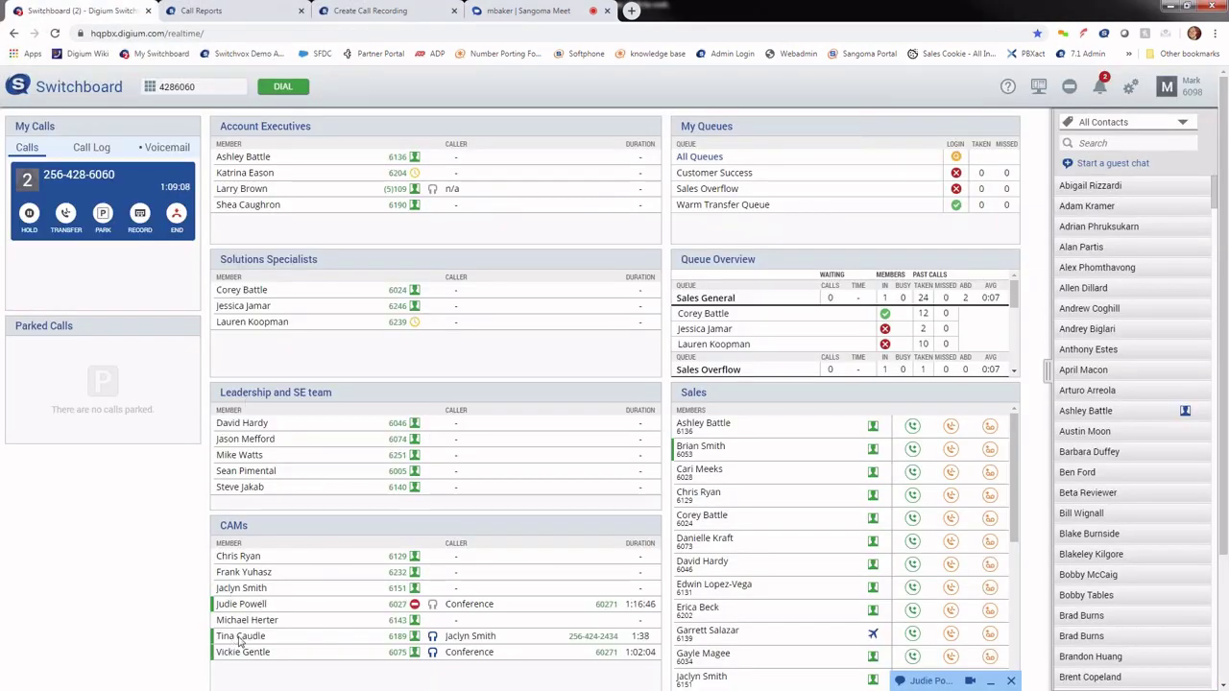
click(433, 637)
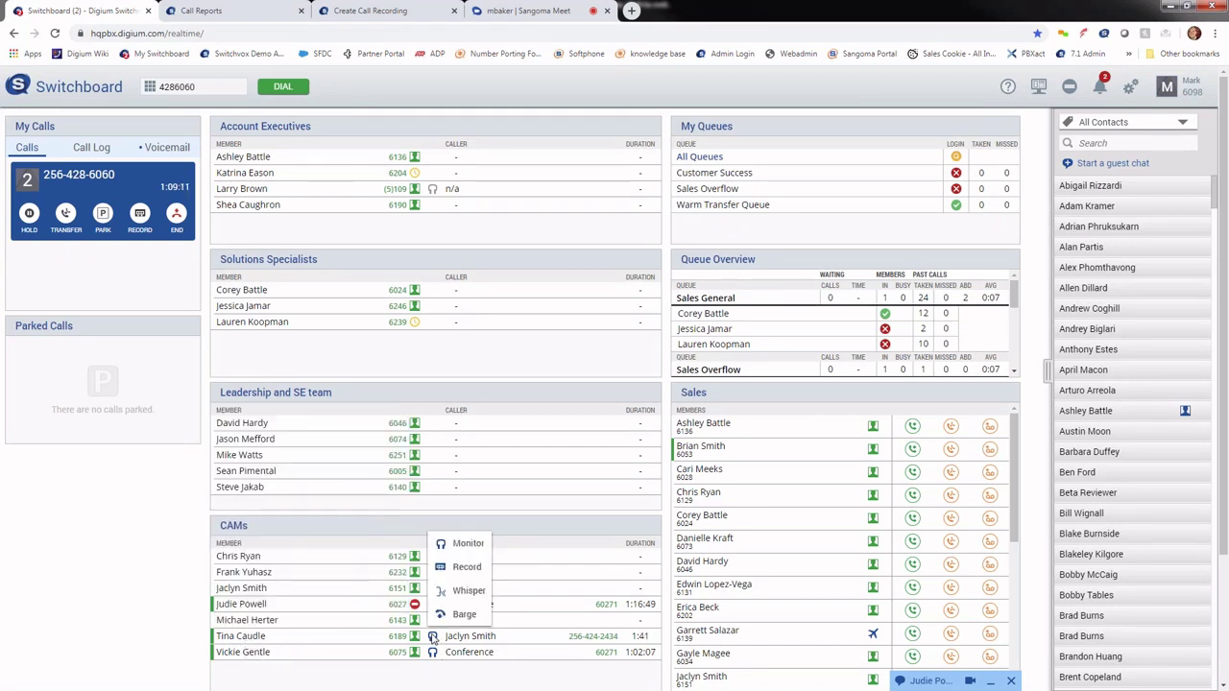
click(467, 566)
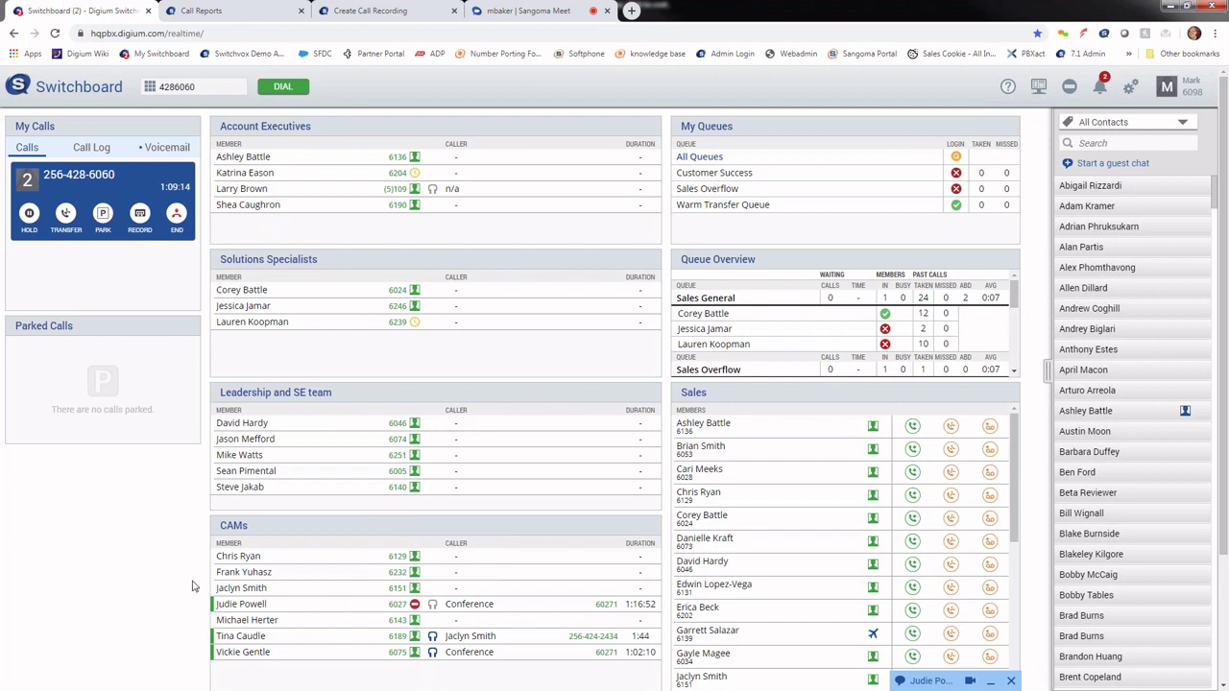